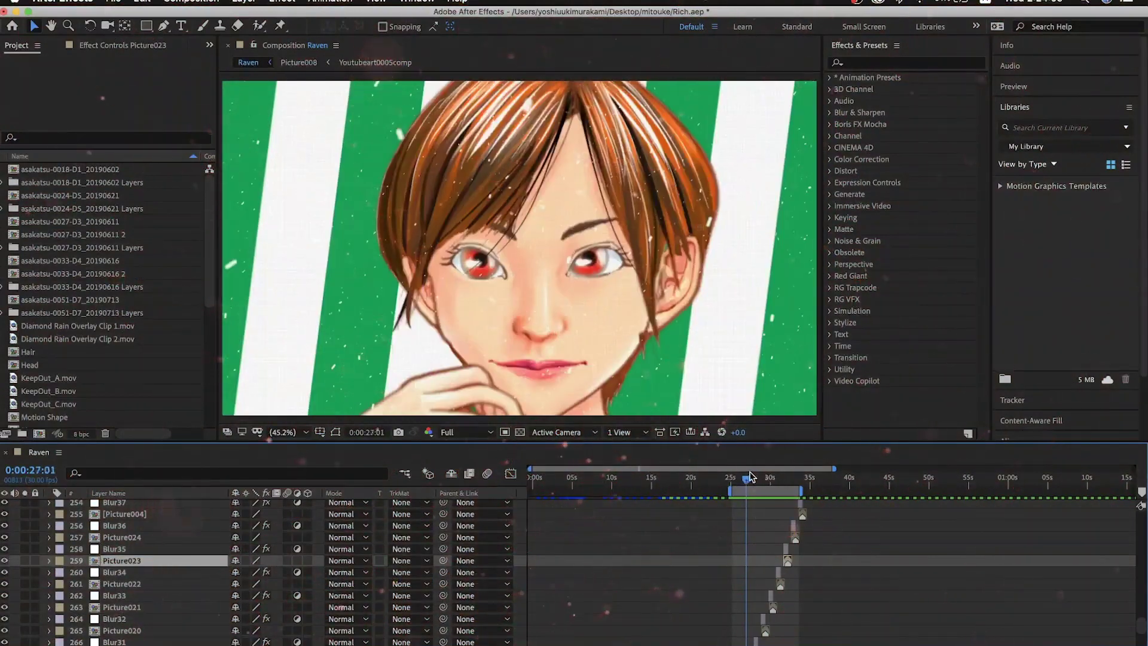
# - Scrub the Raven timeline forward from about 27:01 to 29:08 to preview the anime portraits
pyautogui.moveTo(749, 477); pyautogui.dragTo(790, 487)
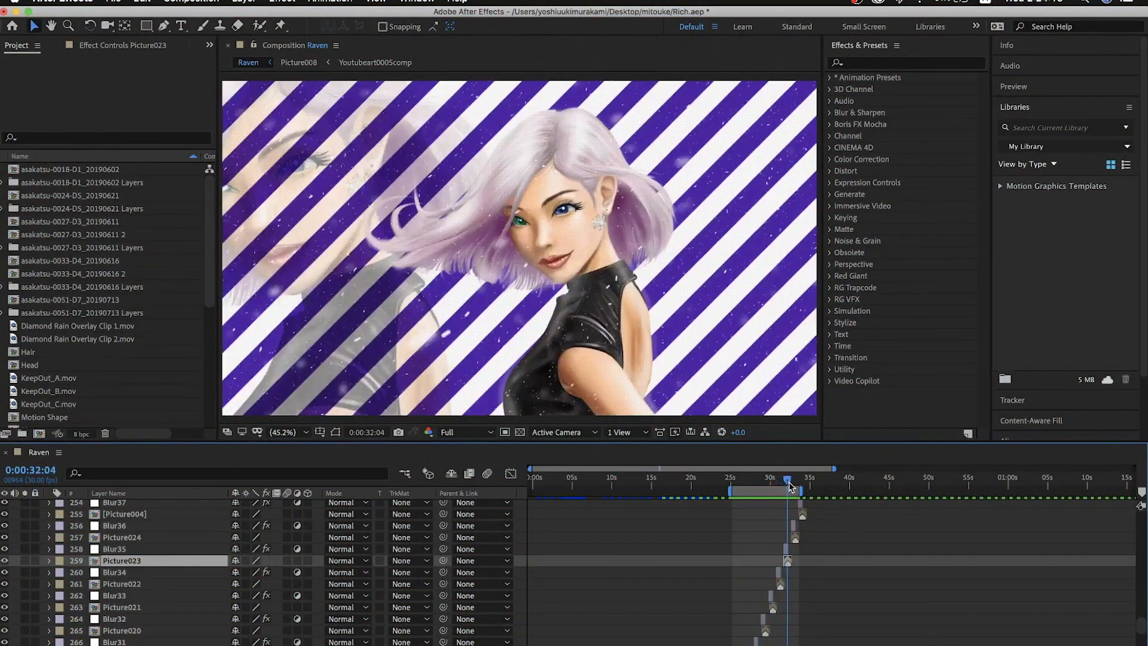
# - Open the Picture008 precomp and return to the start of its timeline
pyautogui.scroll(3, 790, 533)
pyautogui.scroll(4, 790, 532)
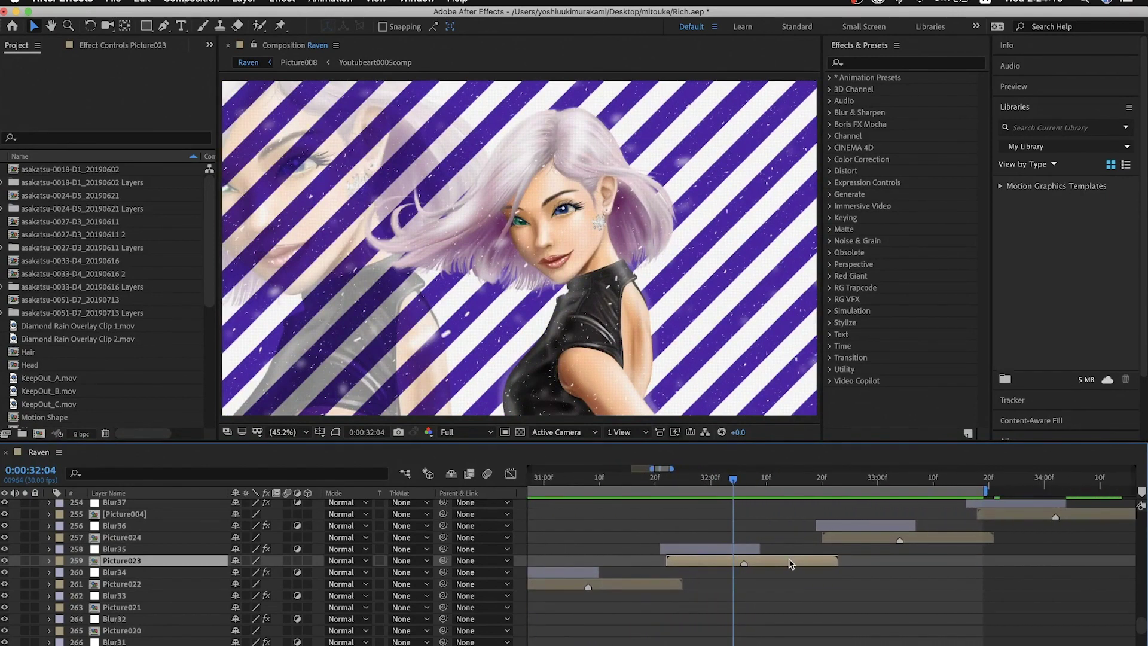
pyautogui.doubleClick(788, 559)
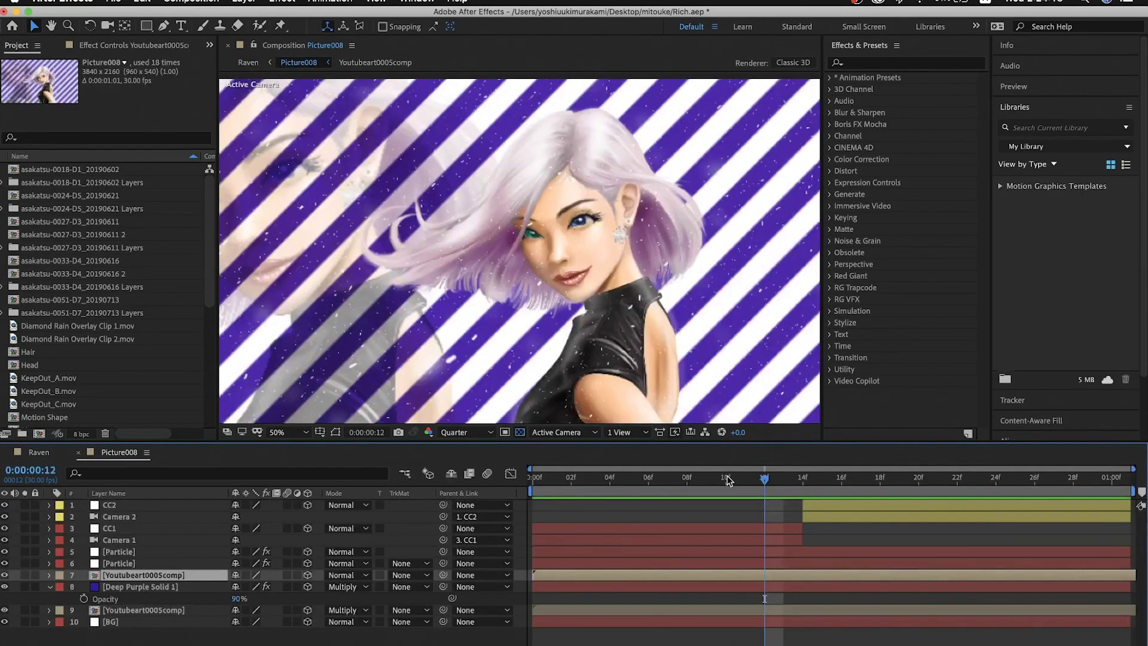
pyautogui.press('Home')
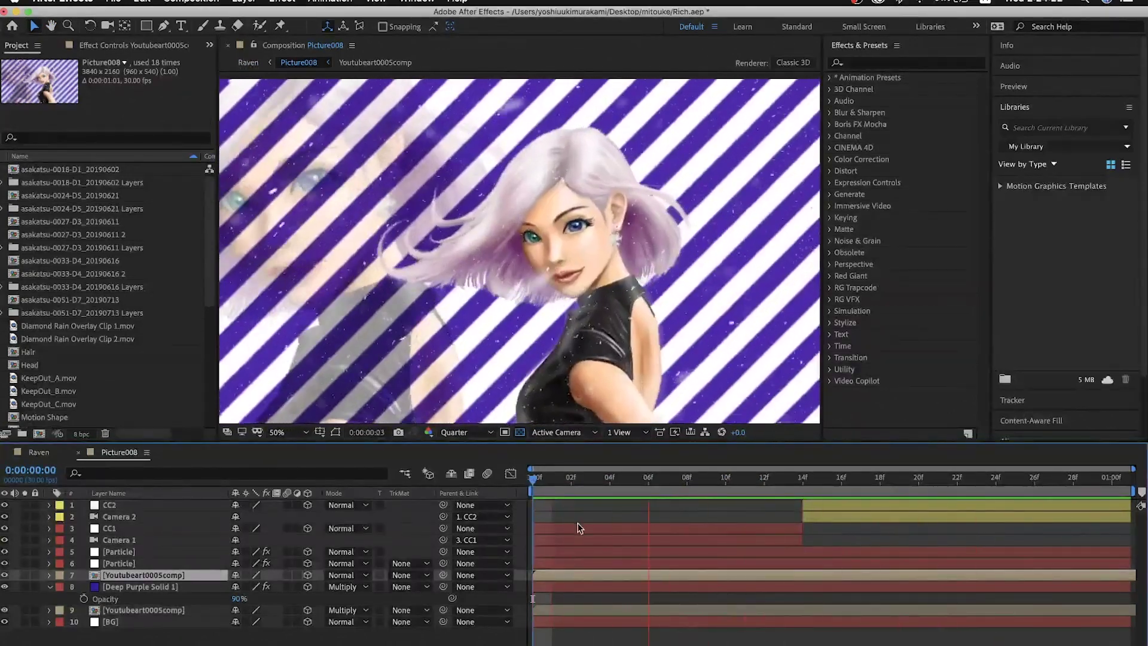
# - Solo the Hair layers one at a time in Youtubeart0005comp to inspect each cut-out piece
pyautogui.click(126, 541)
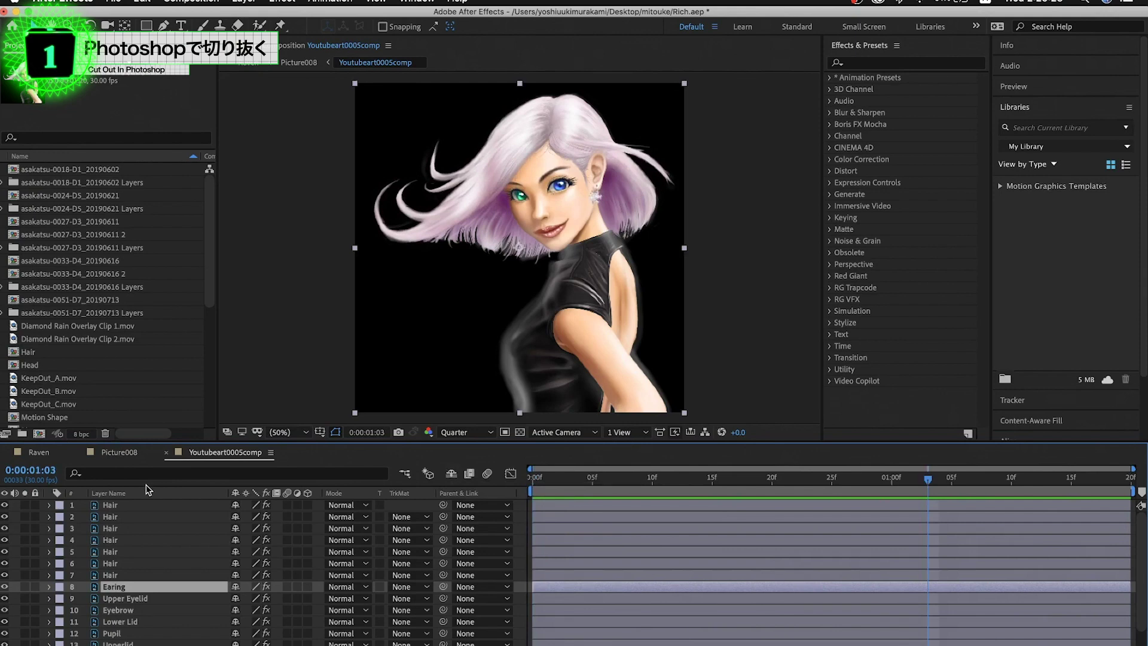
pyautogui.press('F2')
pyautogui.click(26, 506)
pyautogui.click(26, 506)
pyautogui.click(25, 517)
pyautogui.click(26, 516)
pyautogui.click(27, 522)
pyautogui.click(27, 521)
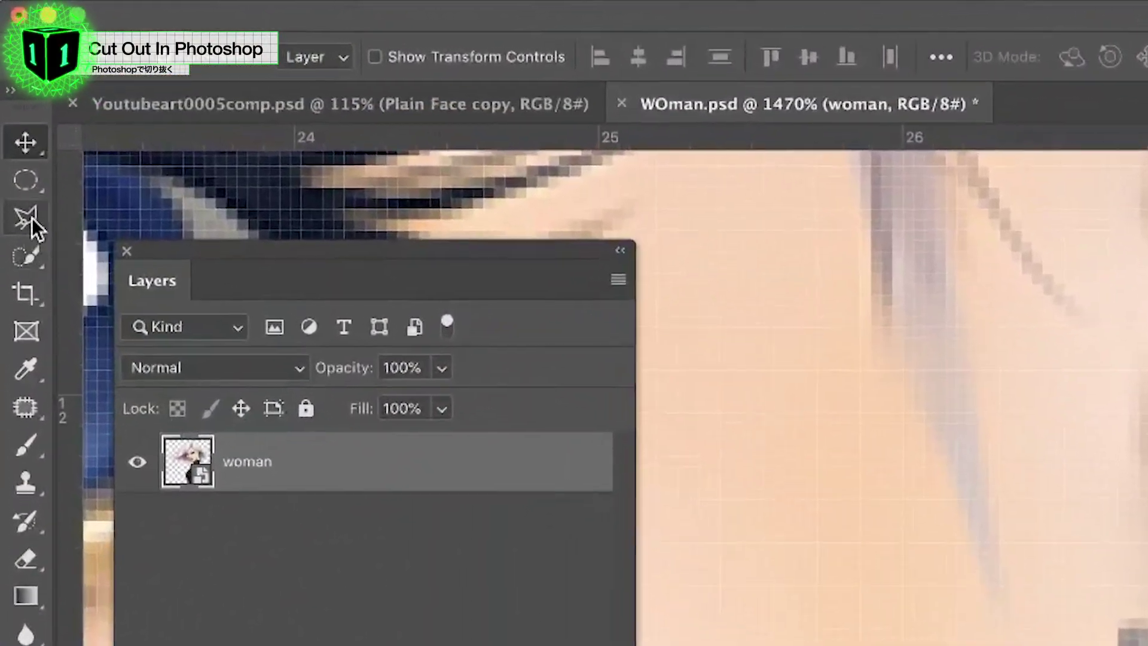
# - Trace a closed Lasso selection around the snowflake earring's beads, chain and arms
pyautogui.press('l')
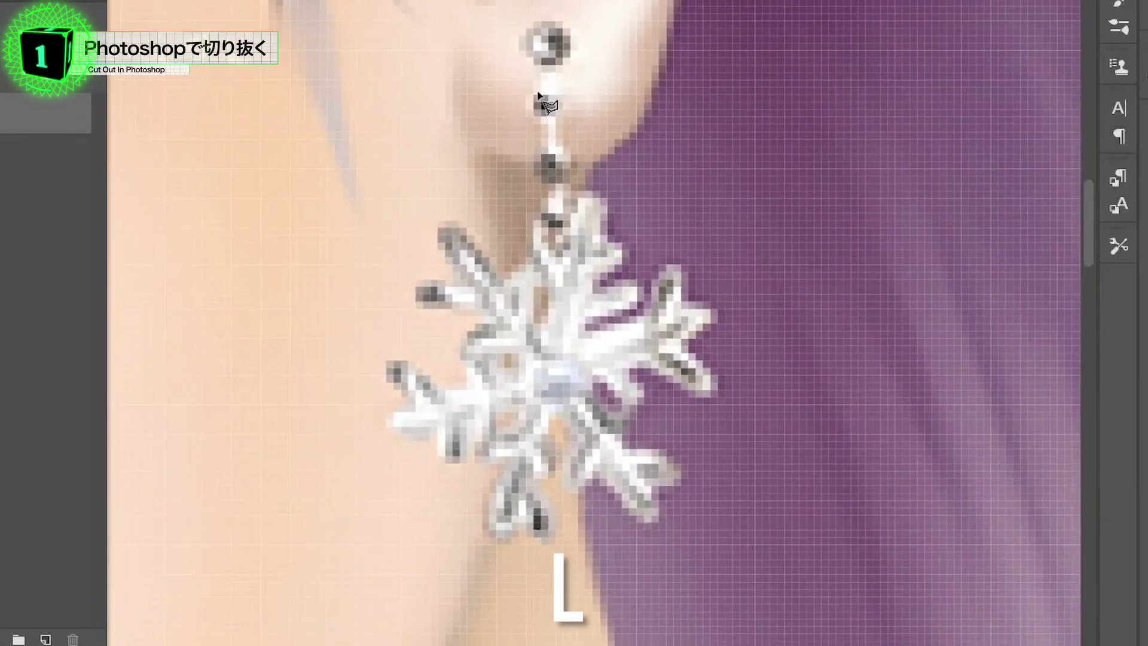
pyautogui.moveTo(529, 60); pyautogui.dragTo(562, 27)
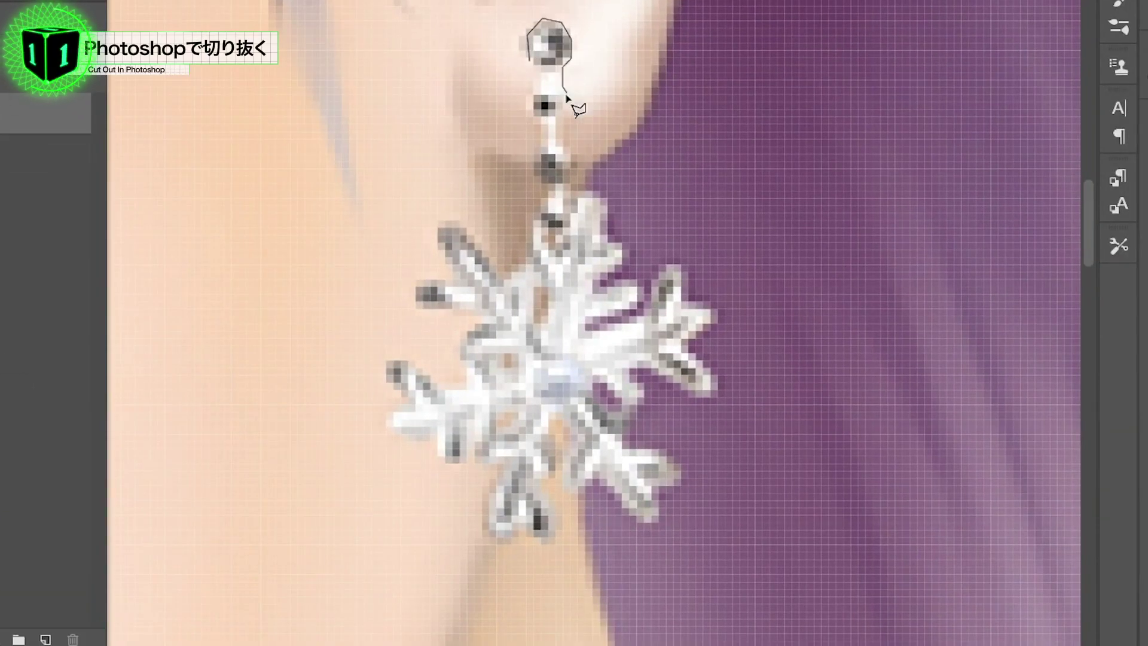
pyautogui.moveTo(576, 171); pyautogui.dragTo(612, 206)
pyautogui.moveTo(596, 283)
pyautogui.mouseDown()
pyautogui.moveTo(636, 280)
pyautogui.moveTo(715, 305)
pyautogui.mouseUp()
pyautogui.moveTo(715, 392)
pyautogui.mouseDown()
pyautogui.moveTo(691, 392)
pyautogui.moveTo(638, 445)
pyautogui.moveTo(642, 520)
pyautogui.mouseUp()
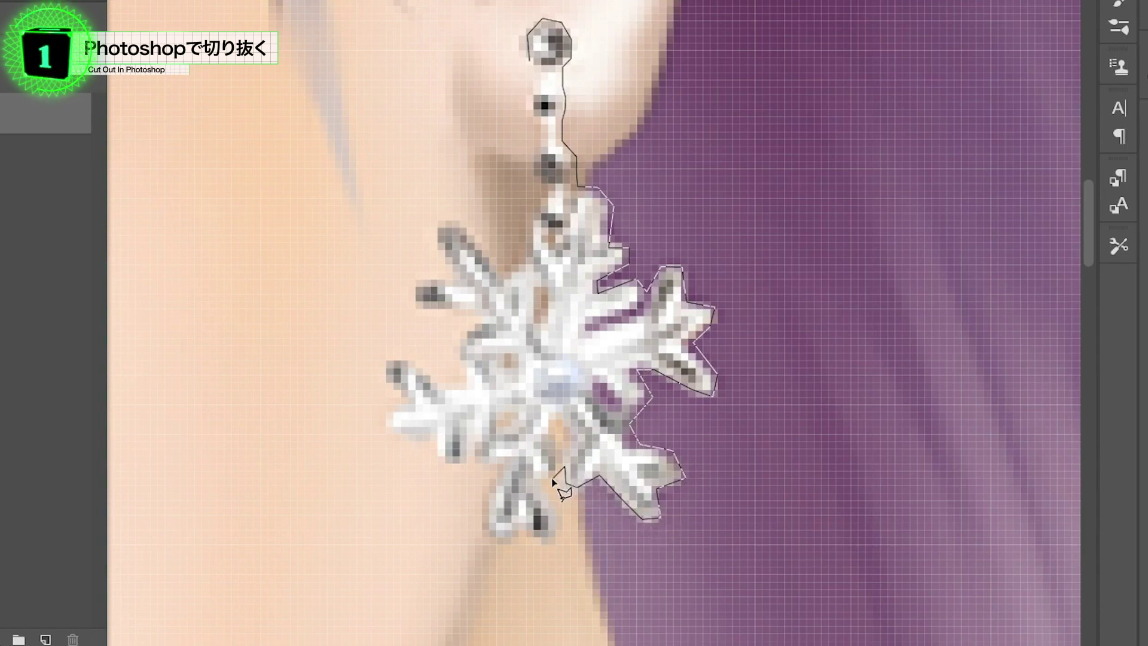
pyautogui.moveTo(487, 529); pyautogui.dragTo(472, 465)
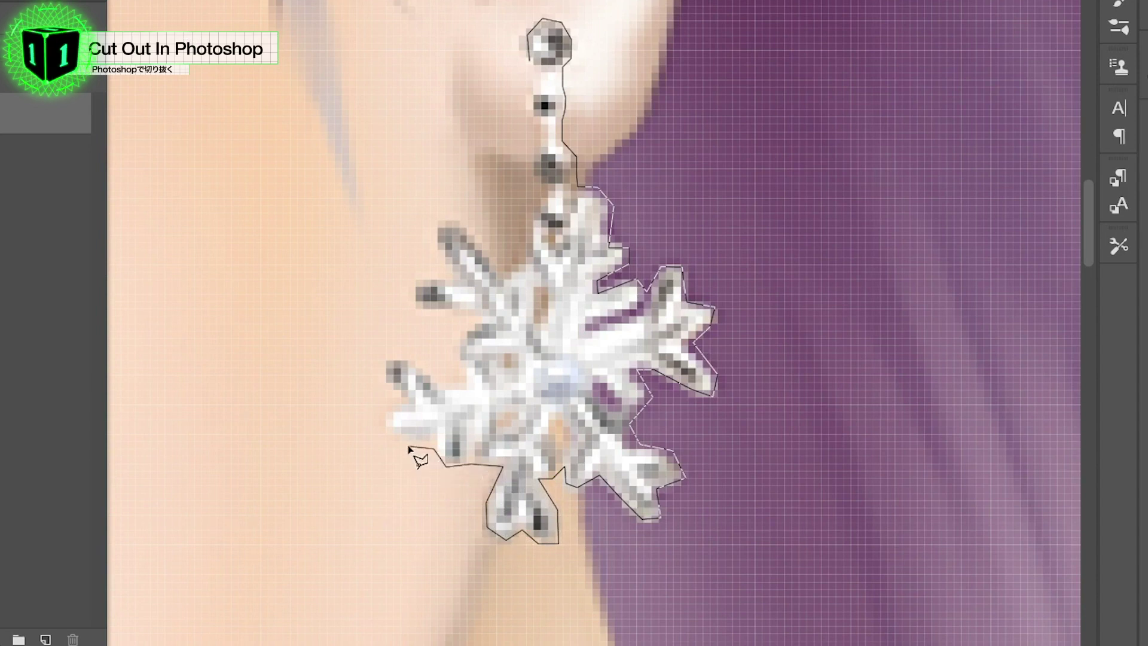
pyautogui.moveTo(401, 362)
pyautogui.mouseDown()
pyautogui.moveTo(461, 397)
pyautogui.moveTo(410, 320)
pyautogui.moveTo(426, 252)
pyautogui.moveTo(460, 220)
pyautogui.moveTo(512, 248)
pyautogui.mouseUp()
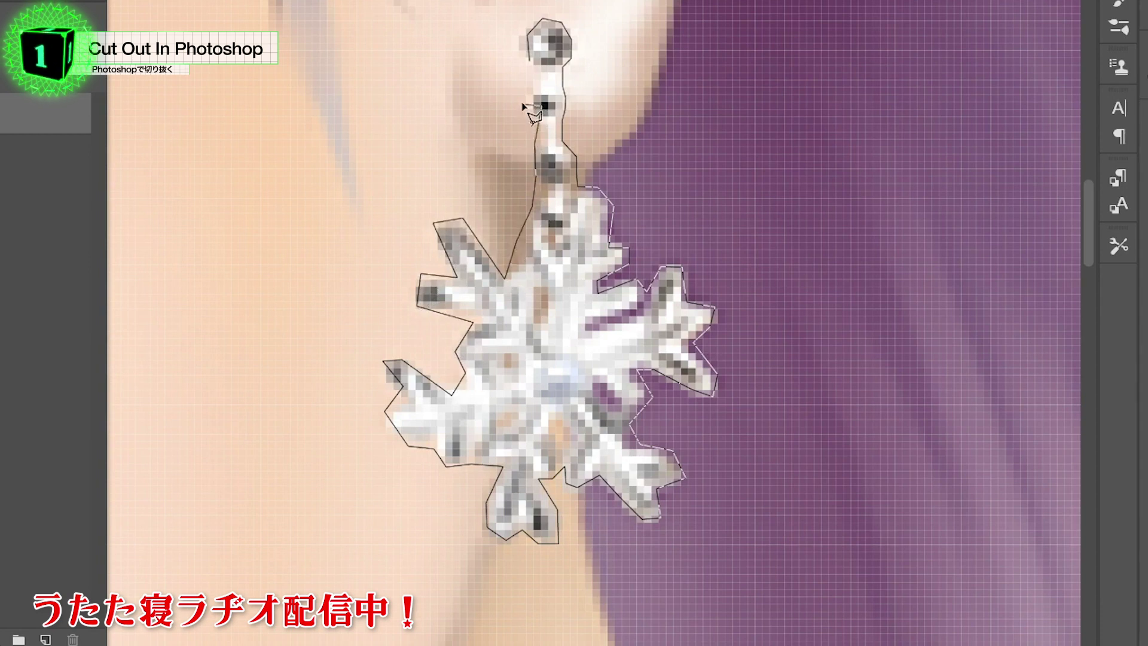
pyautogui.moveTo(524, 106); pyautogui.dragTo(577, 102)
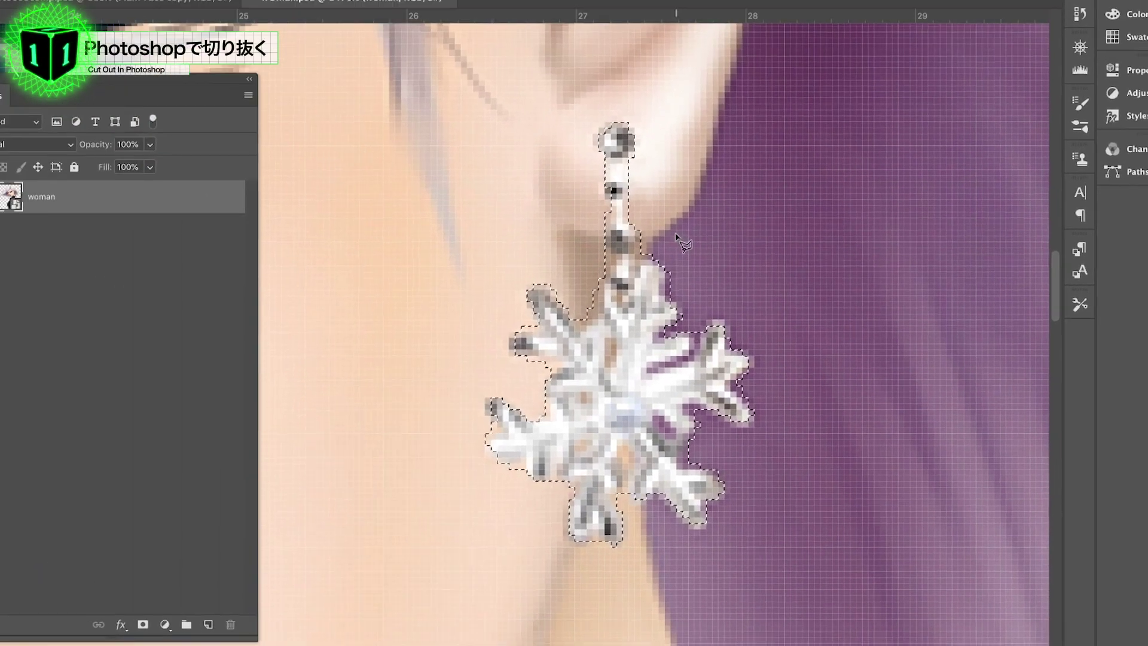
pyautogui.scroll(-3, 706, 266)
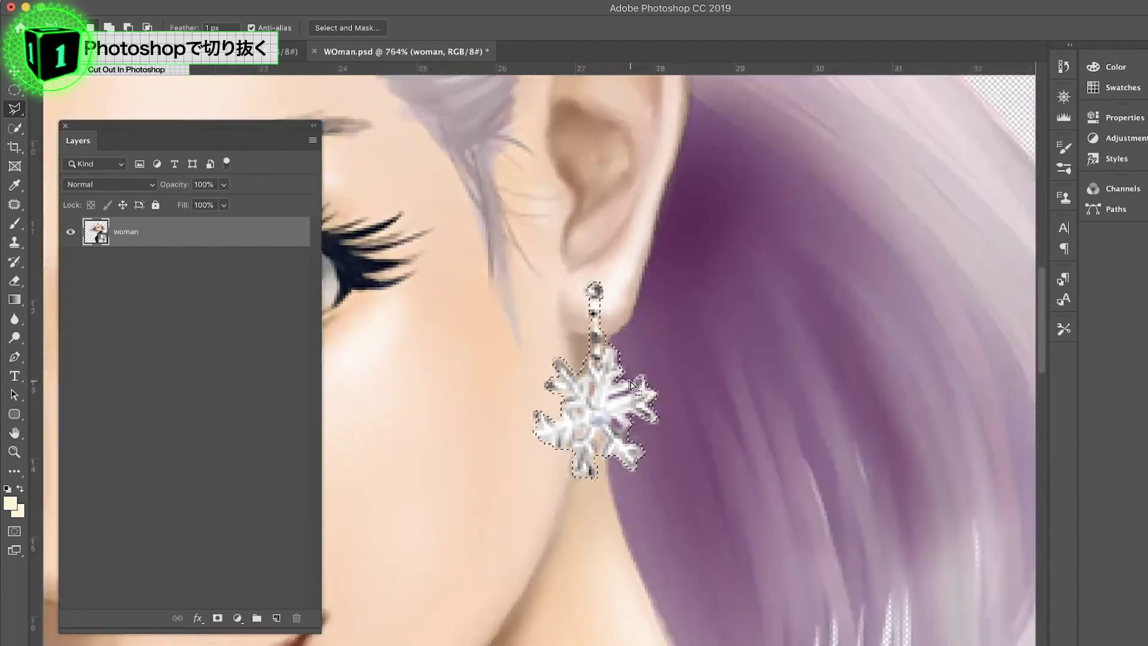
pyautogui.scroll(2, 631, 385)
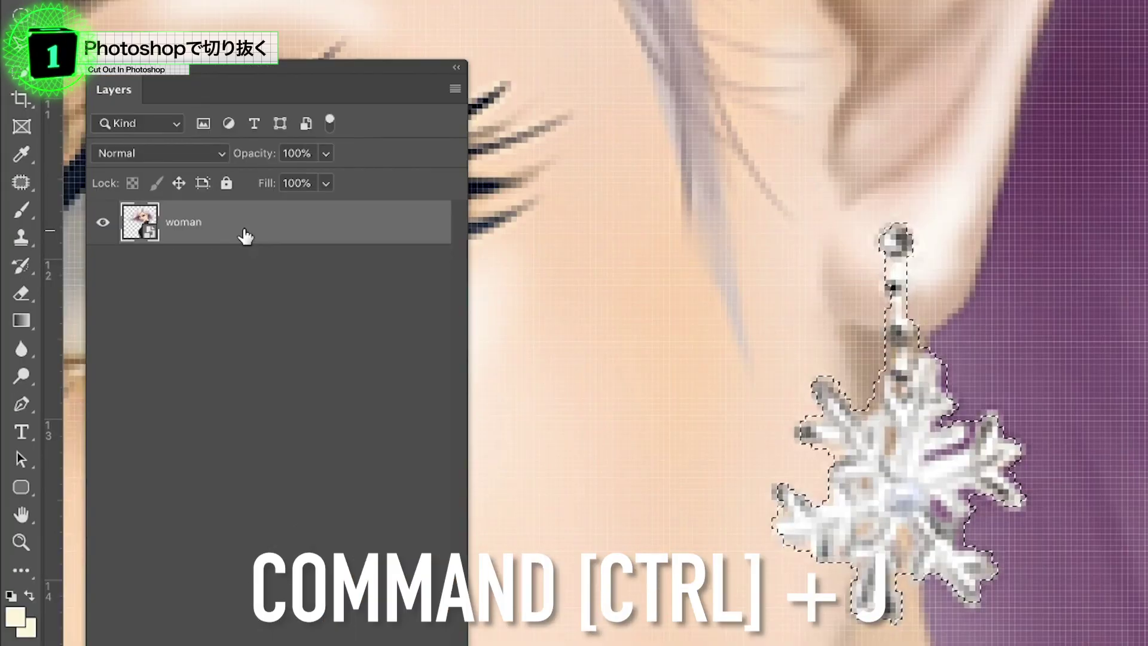
# - Copy the earring selection to a new layer and check it by toggling the woman layer
pyautogui.hotkey('ctrl', 'j')
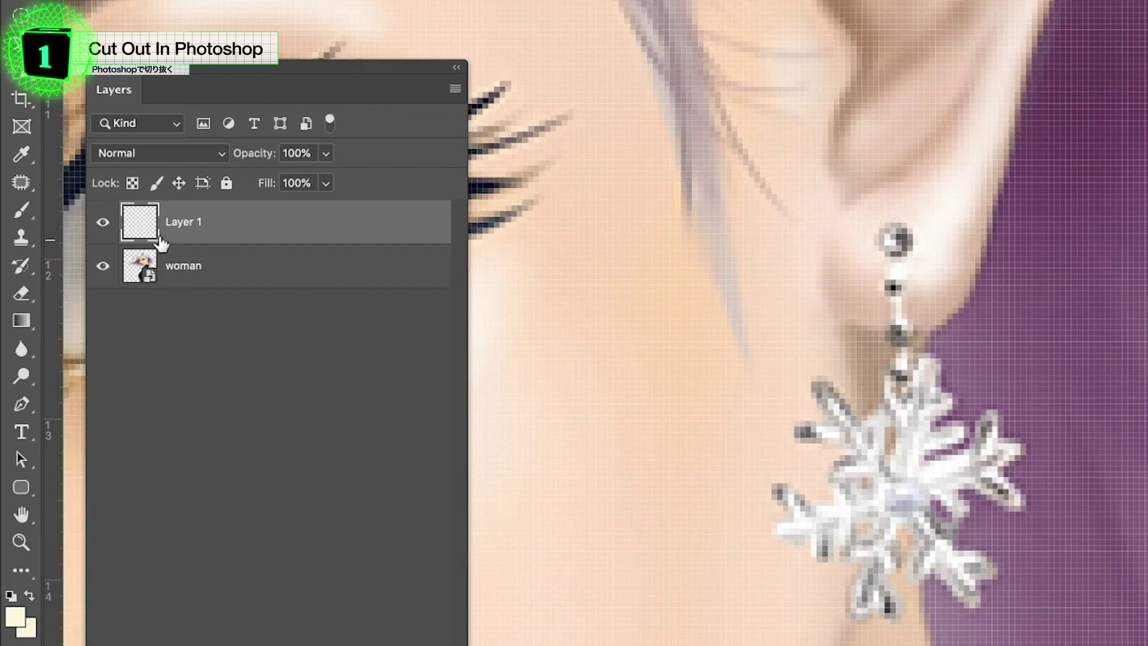
pyautogui.click(103, 269)
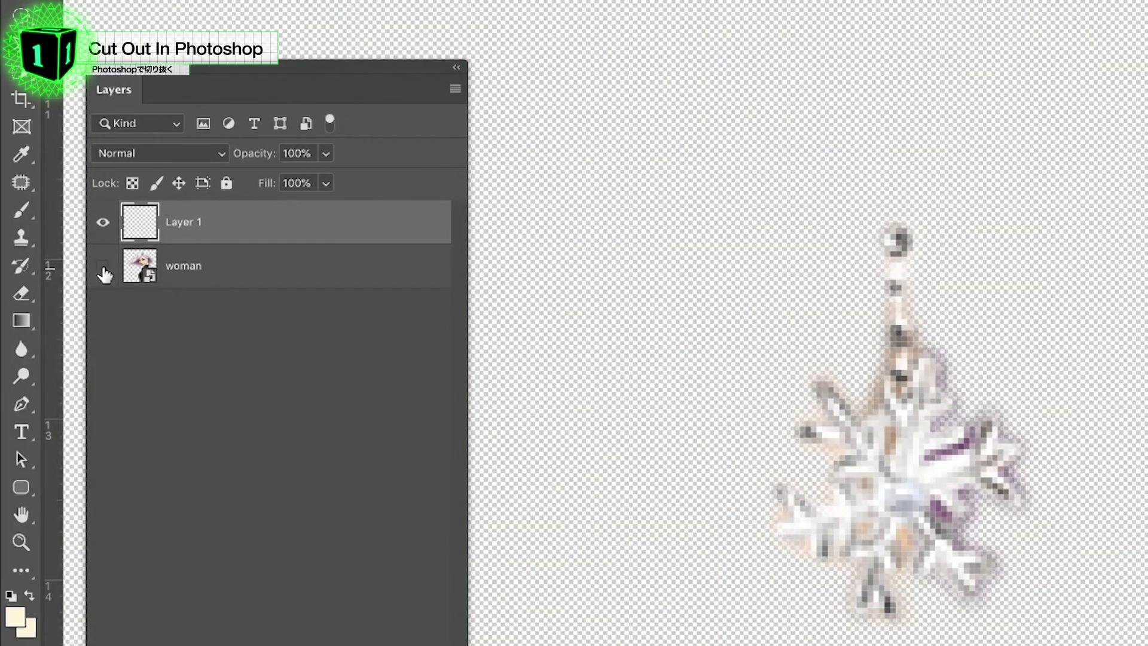
pyautogui.click(104, 273)
pyautogui.click(192, 276)
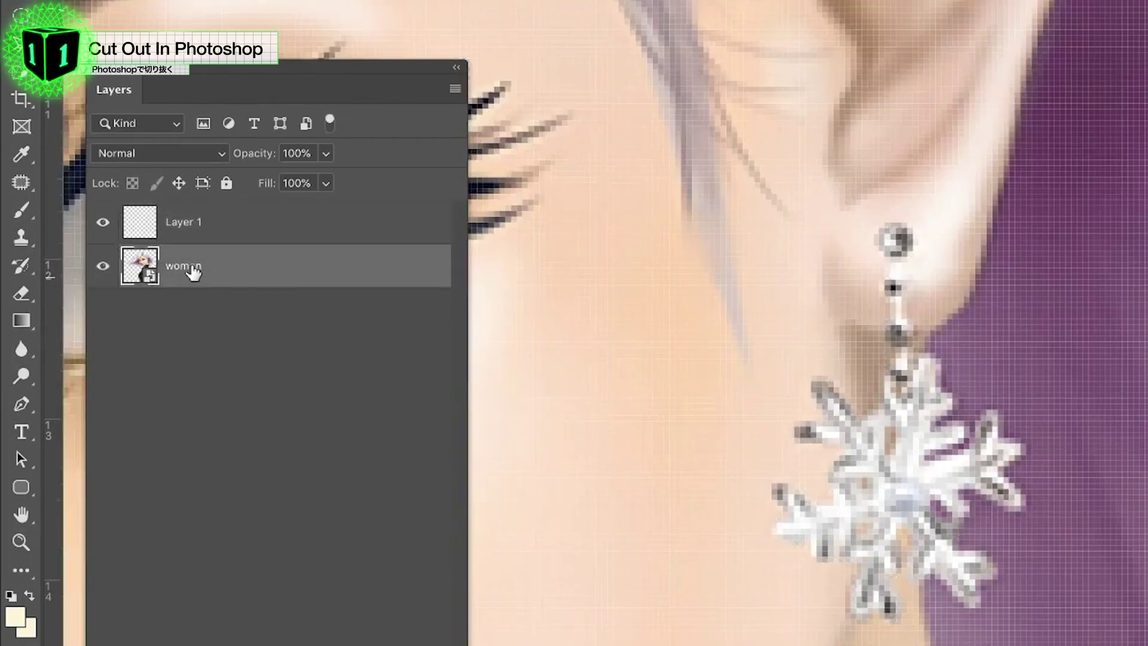
pyautogui.scroll(-3, 594, 479)
pyautogui.hotkey('ctrl', 'j')
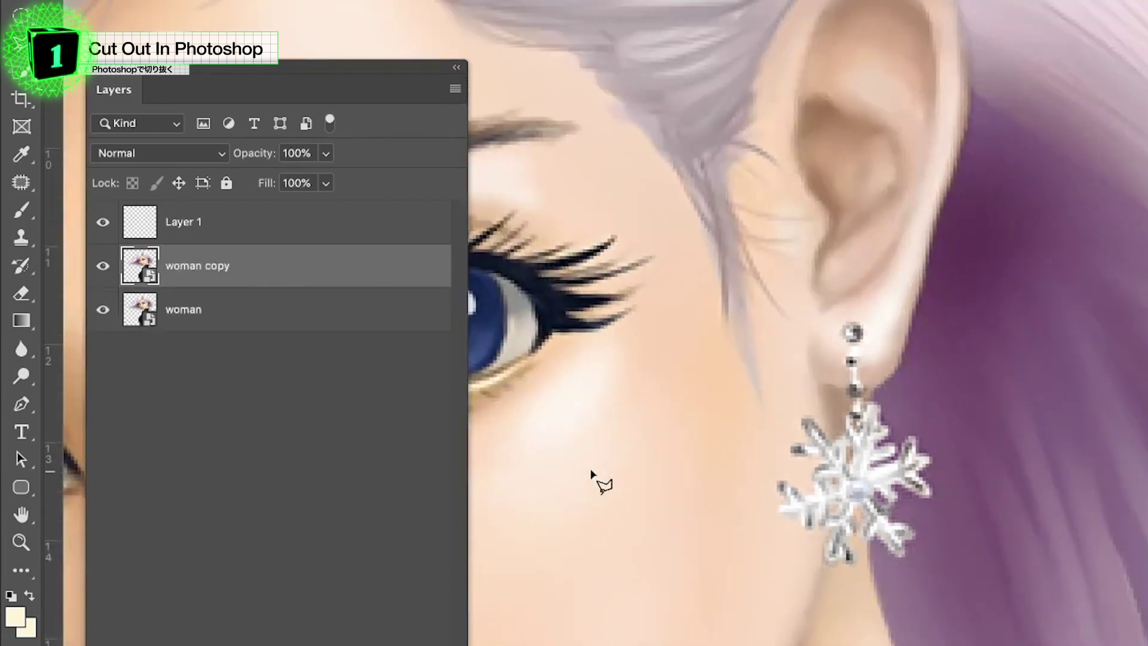
pyautogui.hotkey('ctrl', 'z')
# - Select the cheek area with a polygonal outline and copy it onto a new layer
pyautogui.click(698, 412)
pyautogui.click(647, 545)
pyautogui.click(786, 545)
pyautogui.click(786, 462)
pyautogui.click(699, 415)
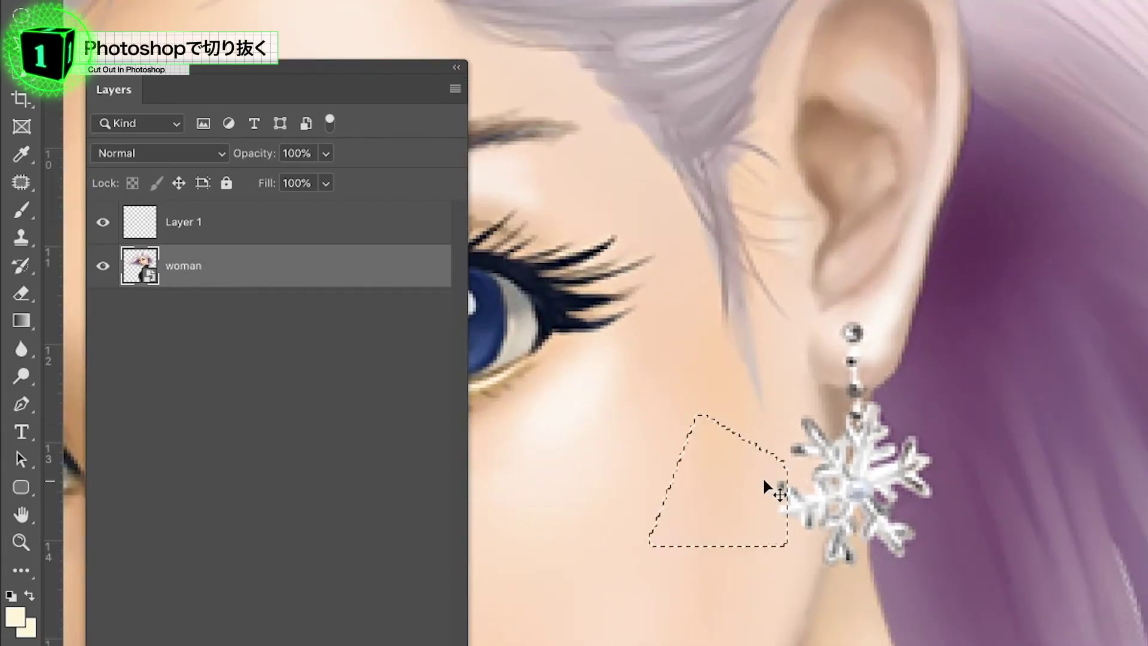
pyautogui.hotkey('ctrl', 'j')
# - Hide Layer 1 and the woman layer, then rename Layer 1 to Earring
pyautogui.click(103, 222)
pyautogui.click(103, 309)
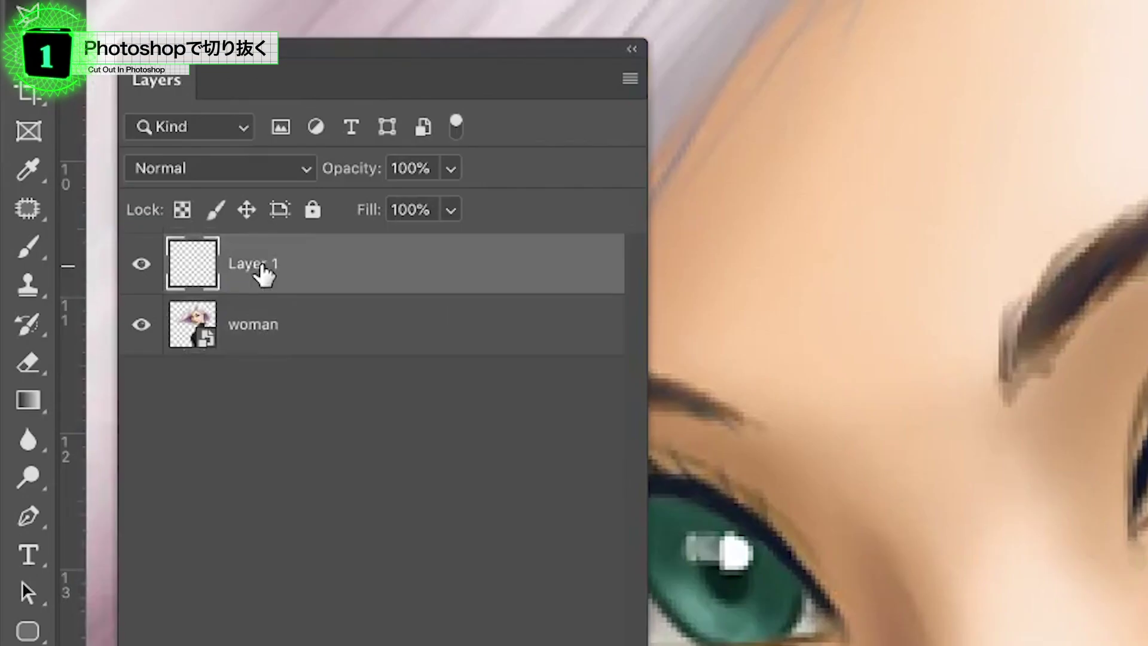
pyautogui.doubleClick(264, 265)
pyautogui.write('Earr')
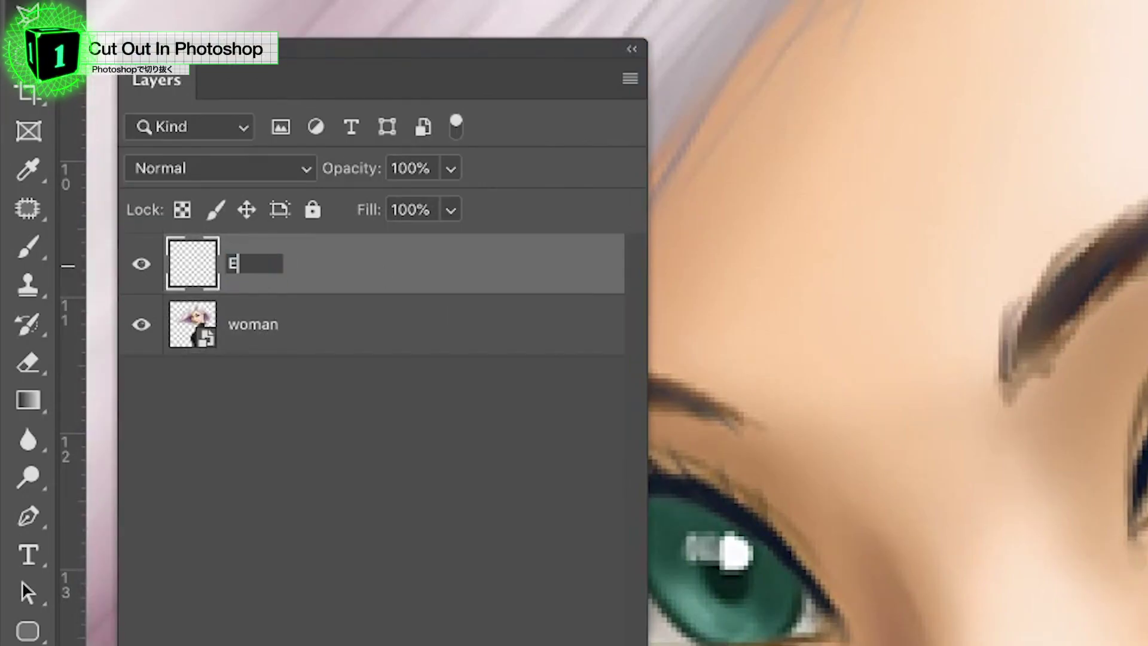
pyautogui.write('ing')
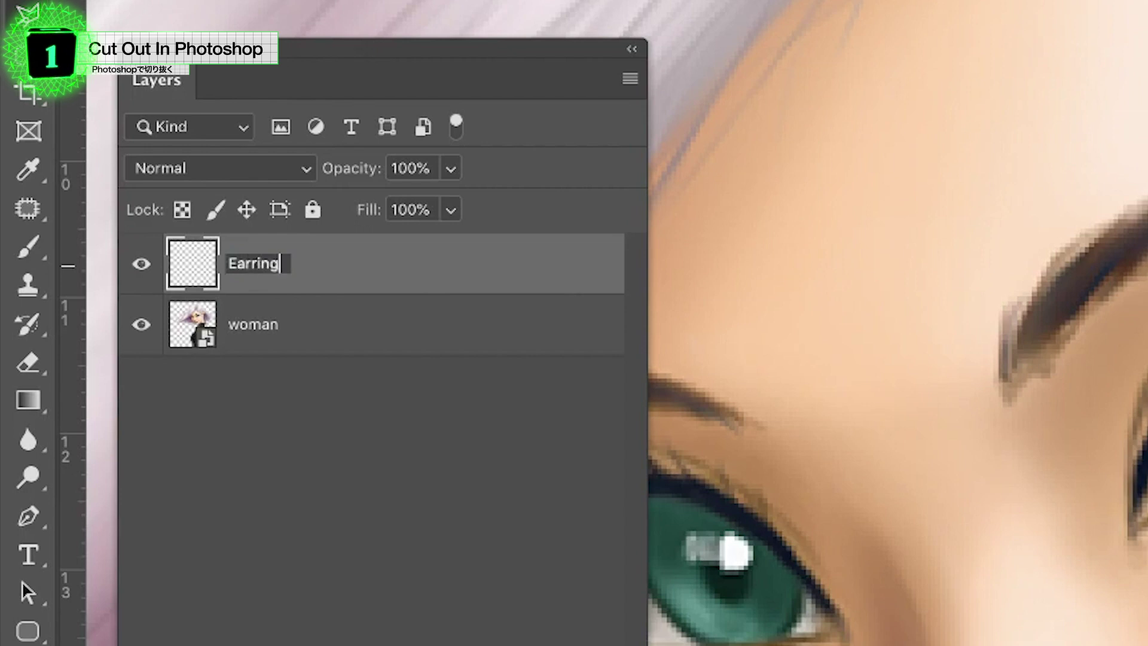
pyautogui.press('Return')
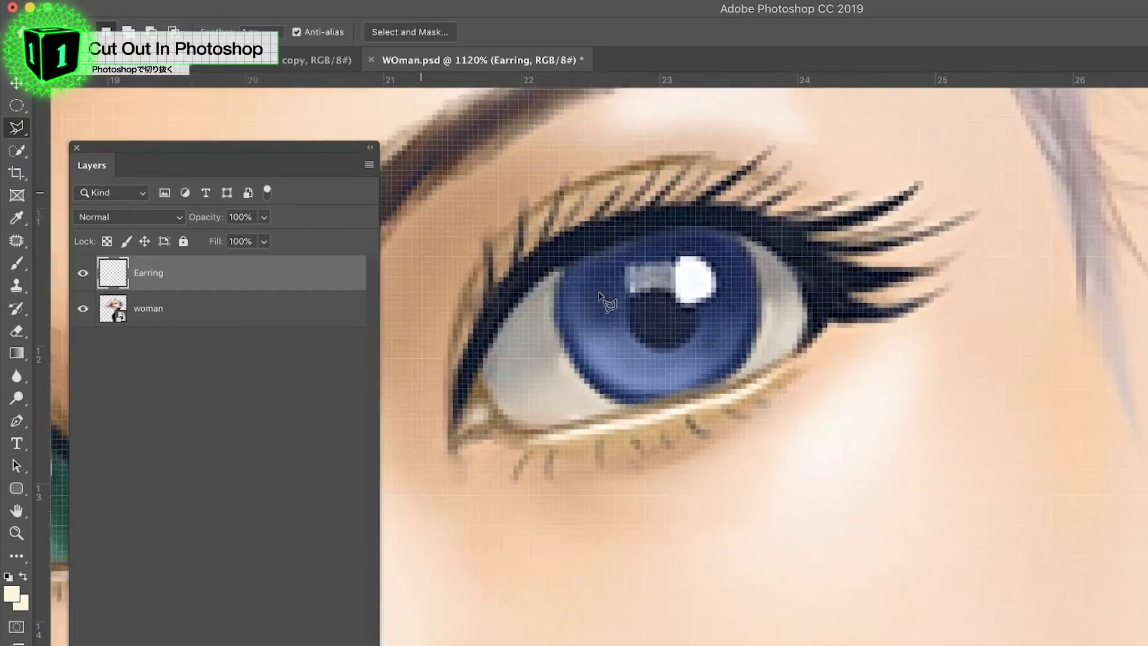
# - On the woman layer, draw a polygonal selection around the eye, eyelid and lashes
pyautogui.scroll(3, 601, 296)
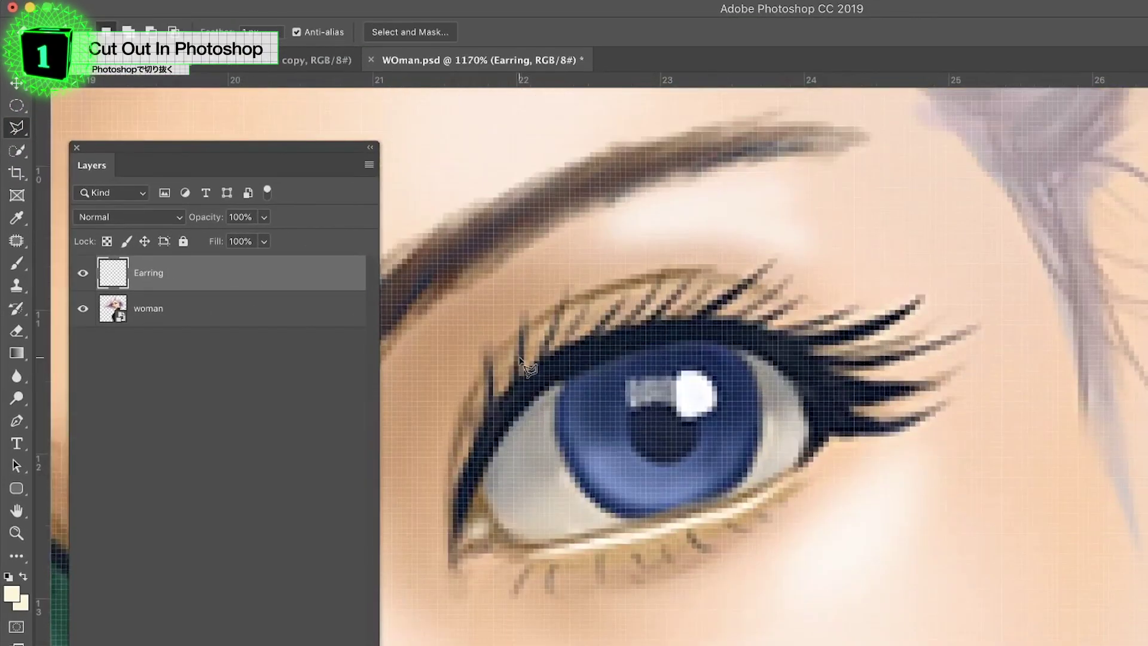
pyautogui.click(163, 309)
pyautogui.scroll(2, 442, 550)
pyautogui.click(486, 577)
pyautogui.click(507, 488)
pyautogui.click(568, 396)
pyautogui.click(635, 352)
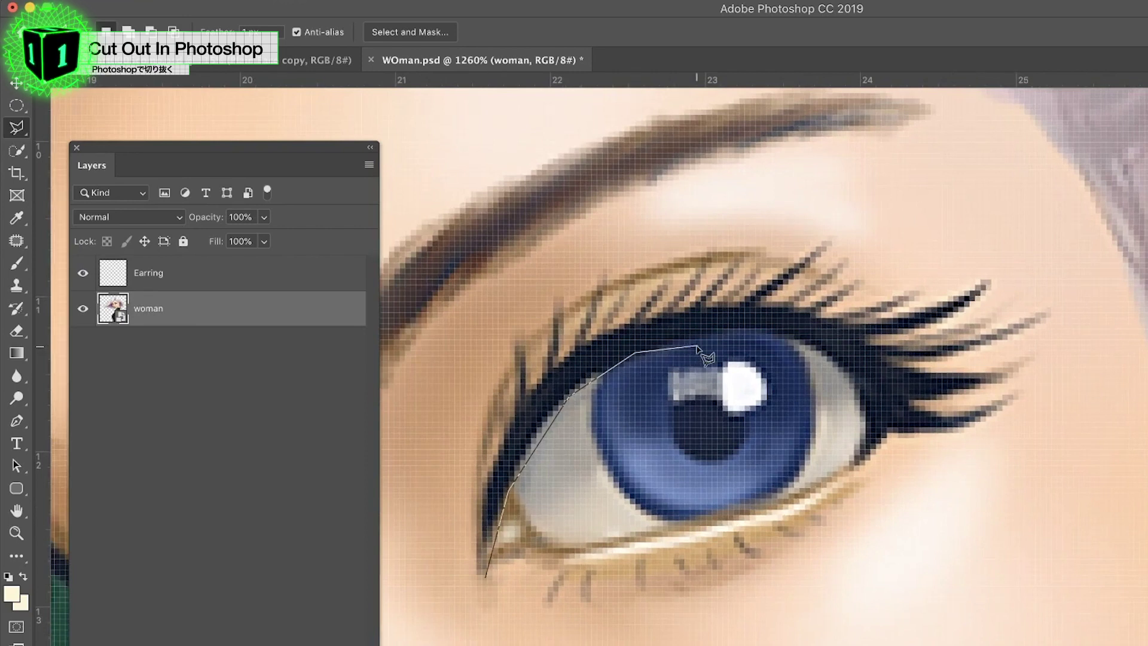
pyautogui.click(792, 339)
pyautogui.click(849, 382)
pyautogui.click(1057, 462)
pyautogui.click(1102, 377)
pyautogui.click(1086, 214)
pyautogui.click(978, 173)
pyautogui.click(814, 161)
pyautogui.click(617, 221)
pyautogui.click(488, 316)
pyautogui.click(436, 441)
pyautogui.click(425, 594)
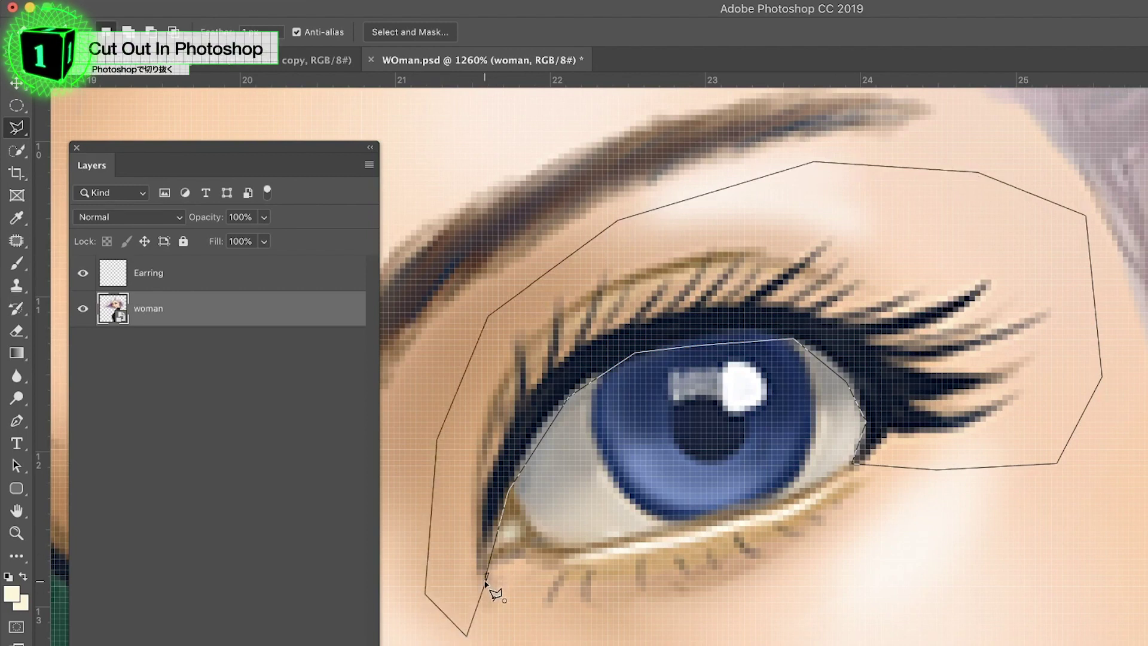
pyautogui.click(486, 576)
# - Copy the selected eye area onto a new layer named Eyelid
pyautogui.scroll(-2, 582, 634)
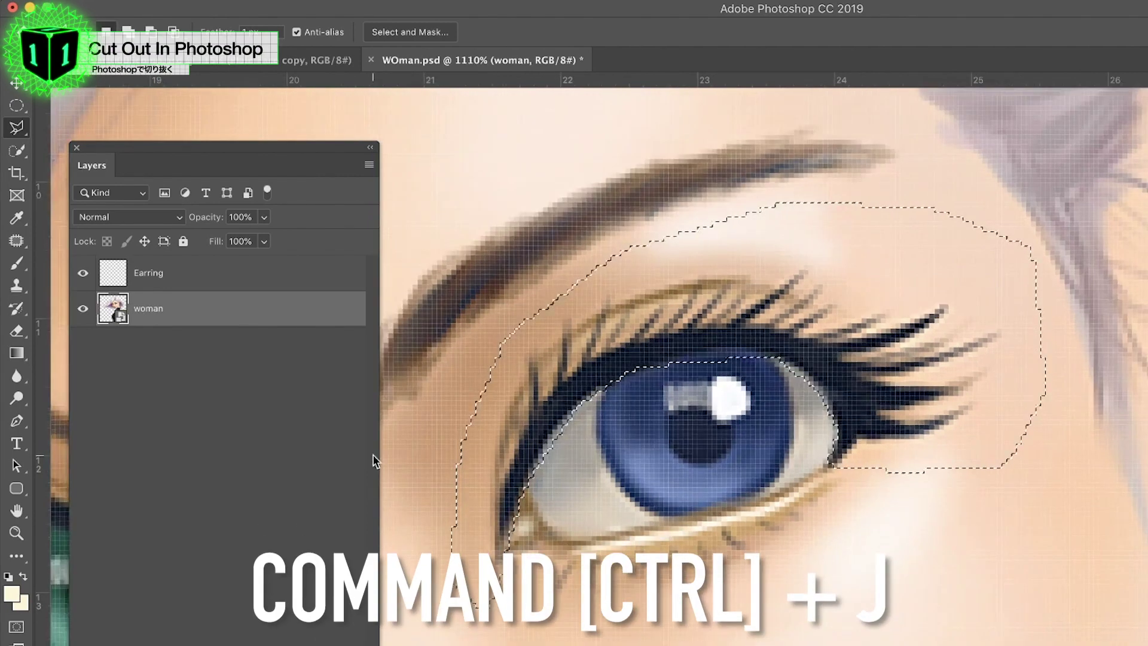
pyautogui.hotkey('ctrl', 'j')
pyautogui.doubleClick(149, 309)
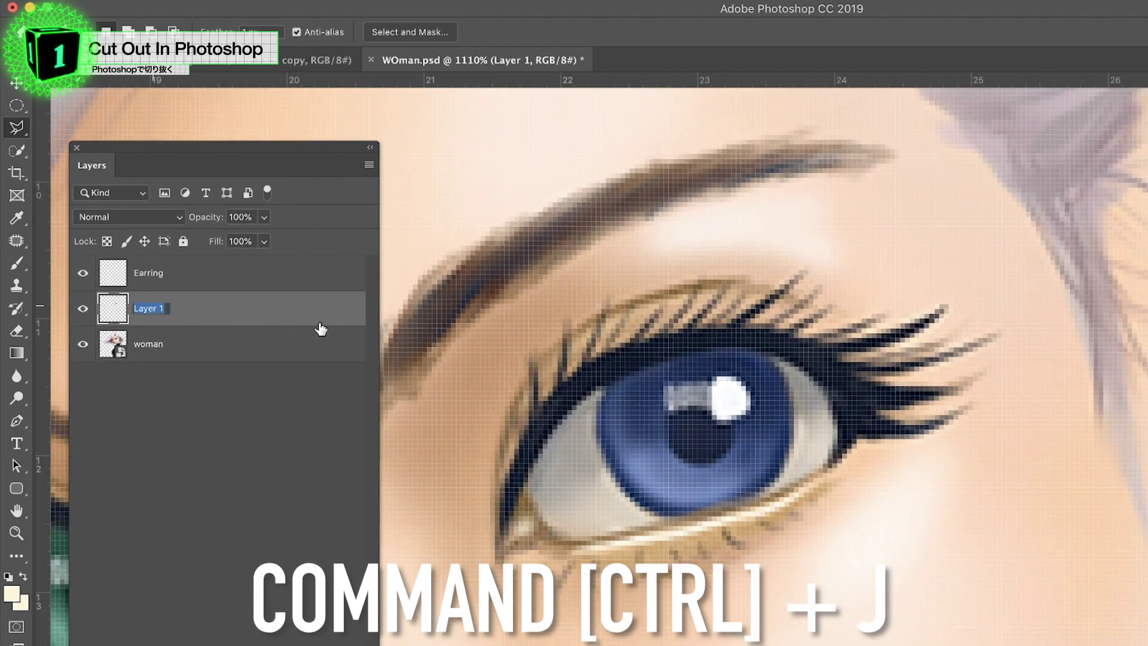
pyautogui.write('Eyelid')
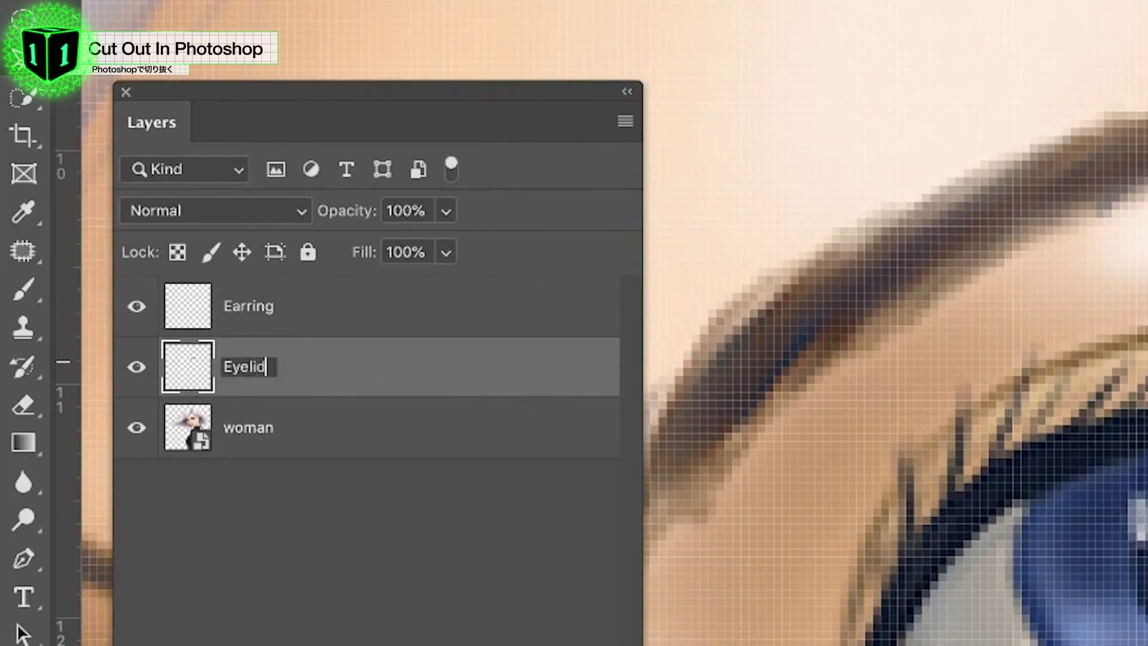
pyautogui.press('Return')
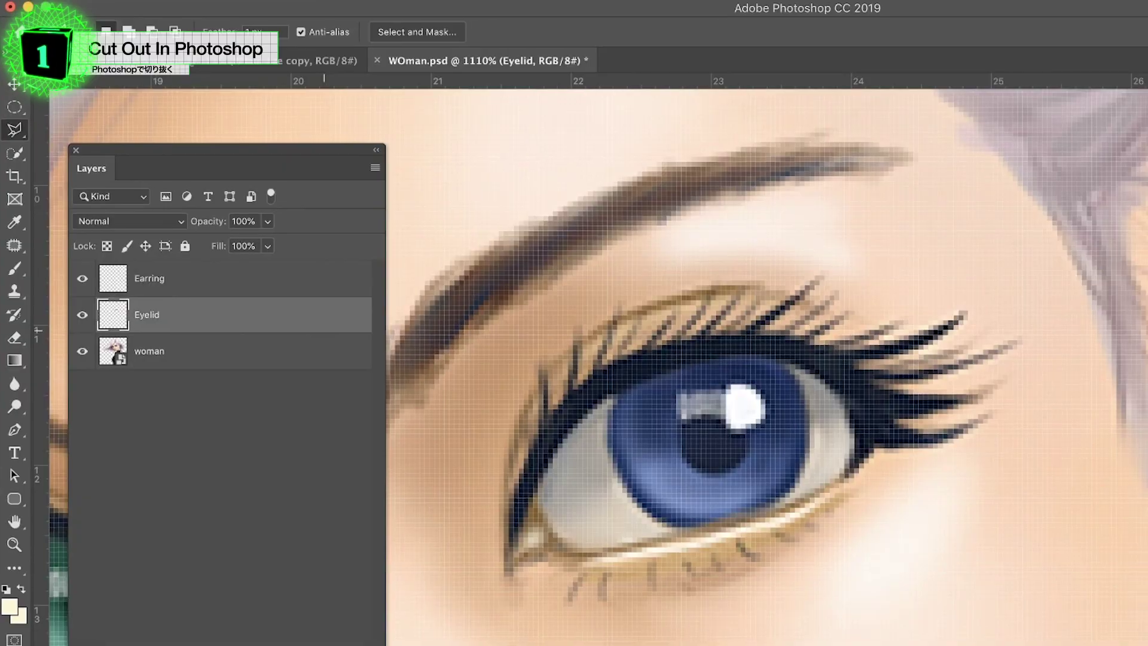
# - Hide the Eyelid and Earring layers and rename the woman layer to Original woman
pyautogui.click(82, 351)
pyautogui.scroll(-5, 670, 466)
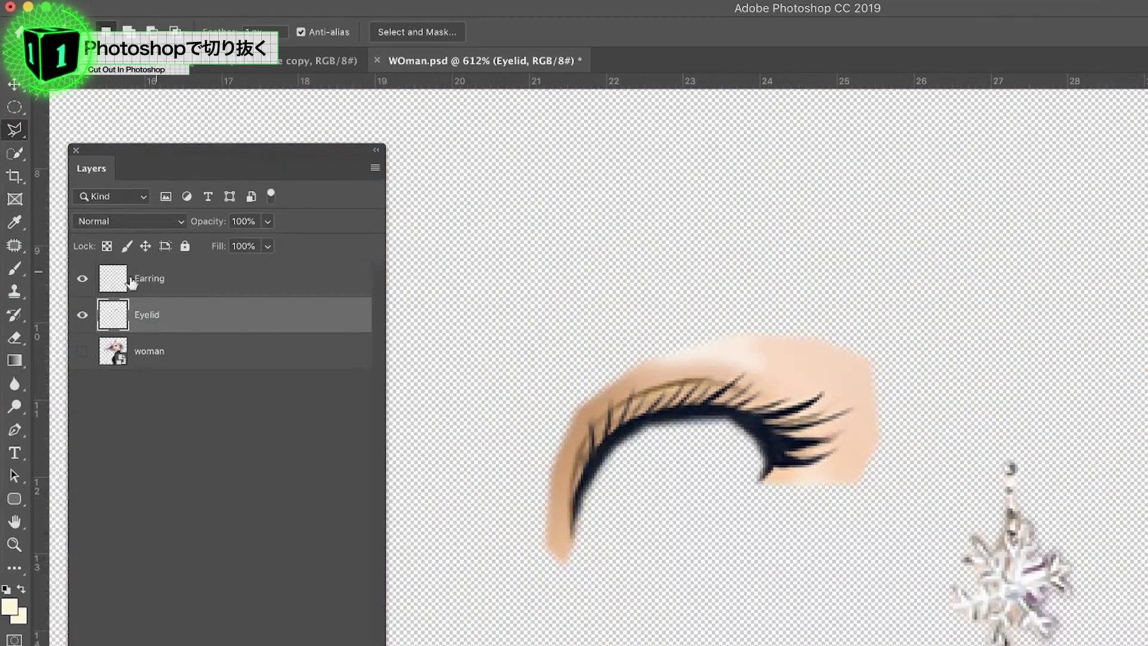
pyautogui.click(82, 351)
pyautogui.click(82, 314)
pyautogui.click(82, 278)
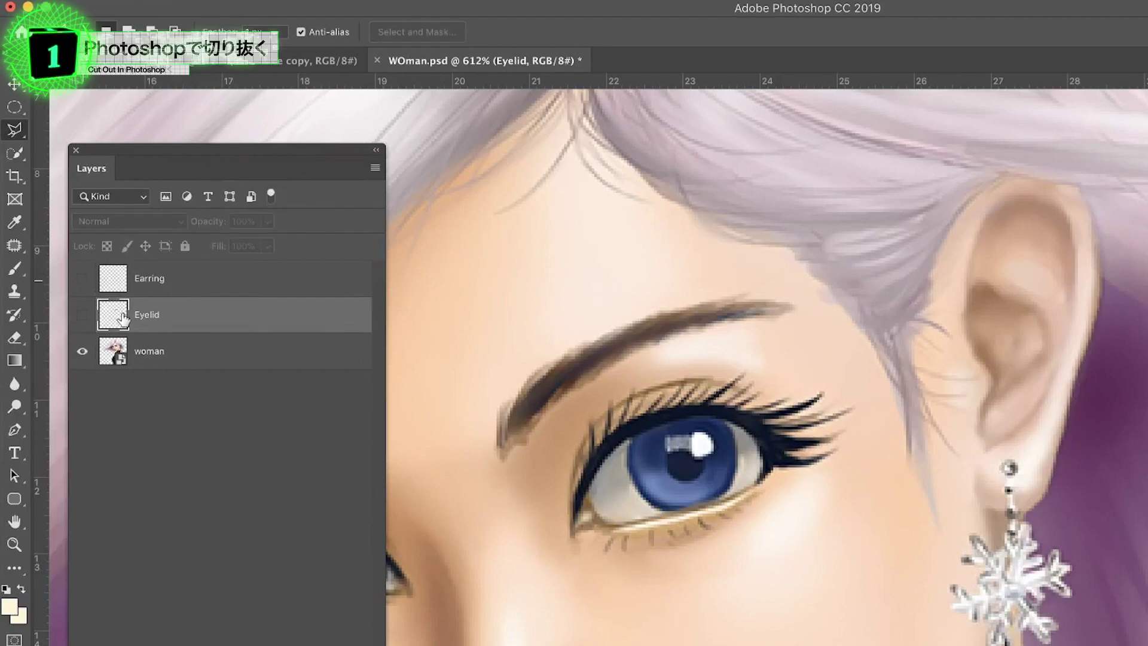
pyautogui.doubleClick(150, 353)
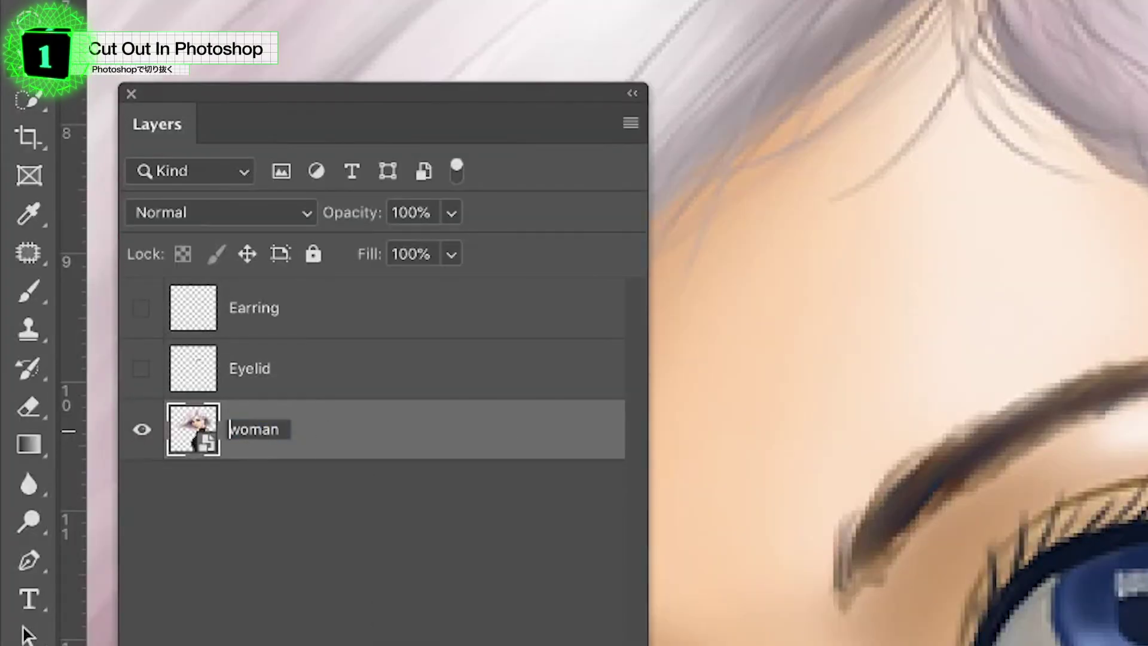
pyautogui.write('Original')
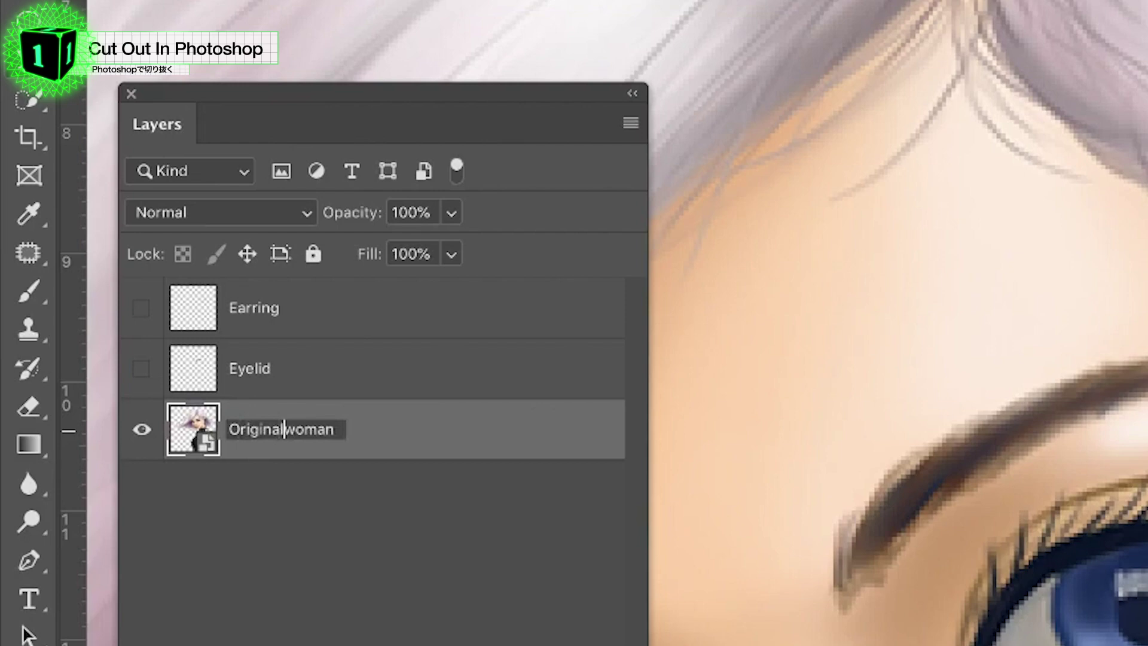
pyautogui.press('Return')
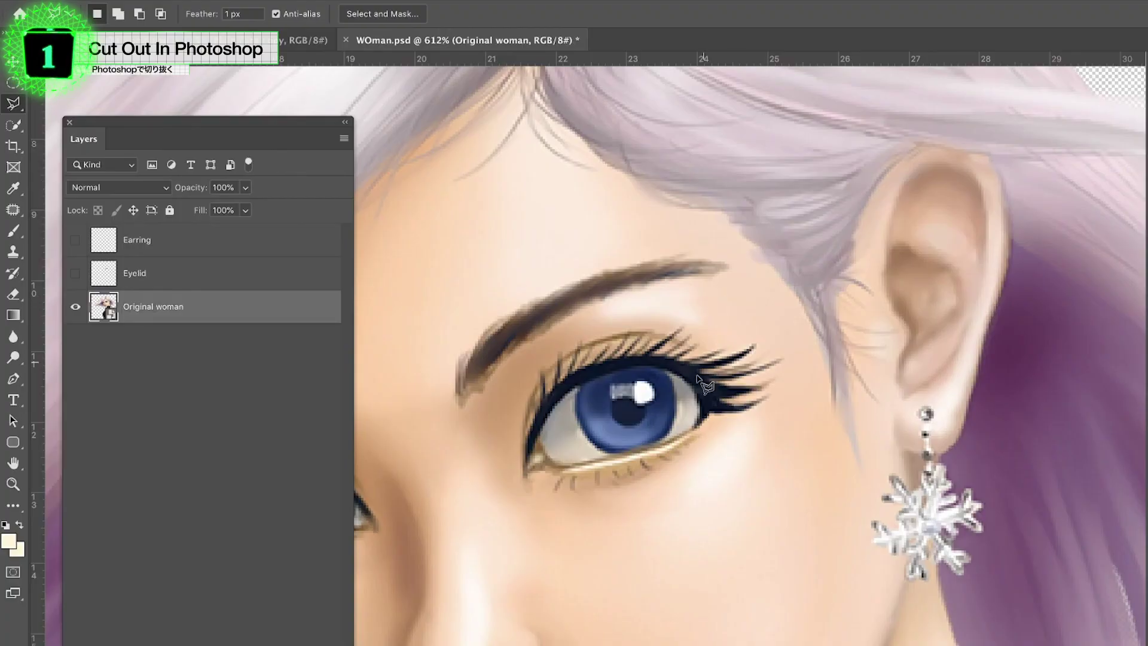
# - Move the Eyelid layer's lashes into place over the eye, then select the Original woman layer
pyautogui.scroll(5, 705, 386)
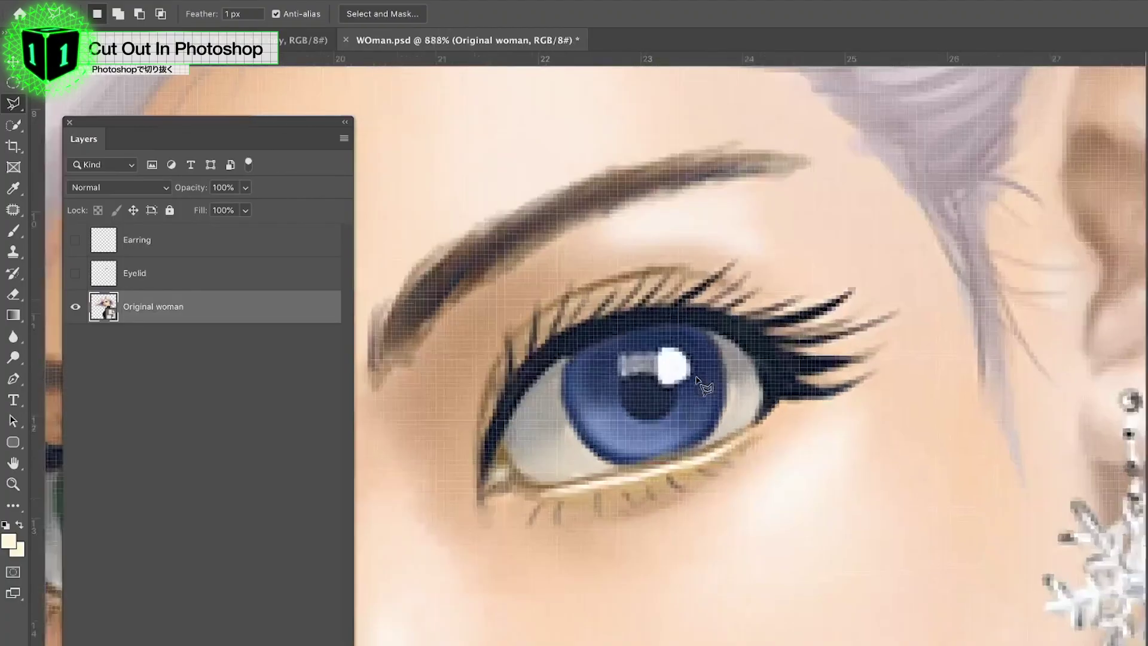
pyautogui.scroll(-2, 596, 374)
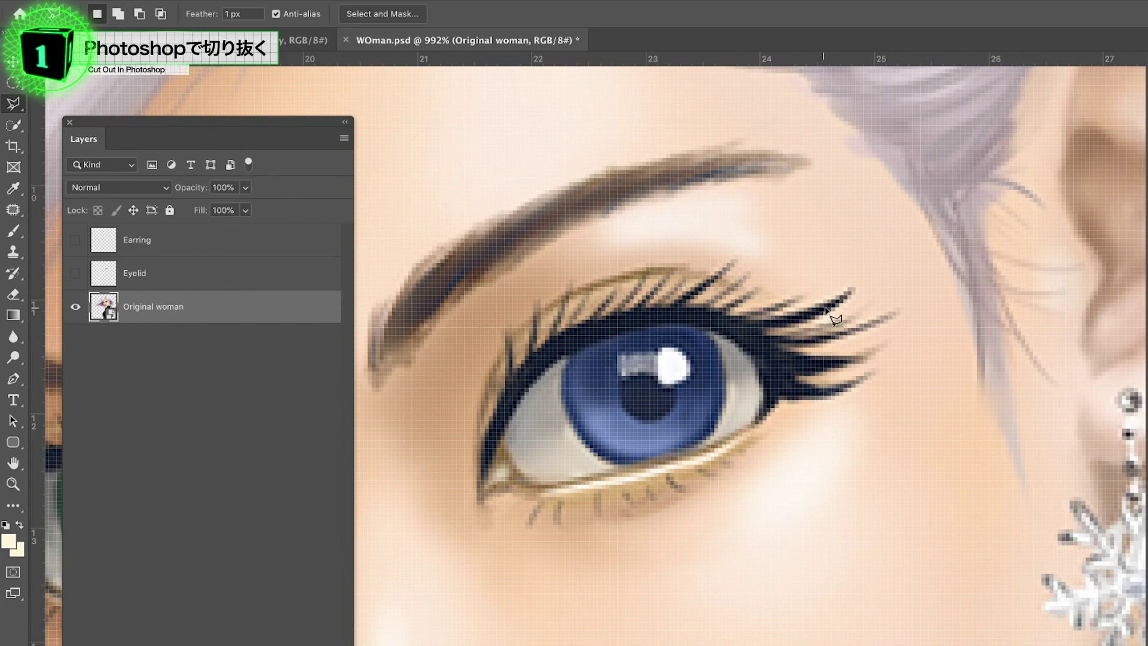
pyautogui.moveTo(667, 323); pyautogui.dragTo(583, 357)
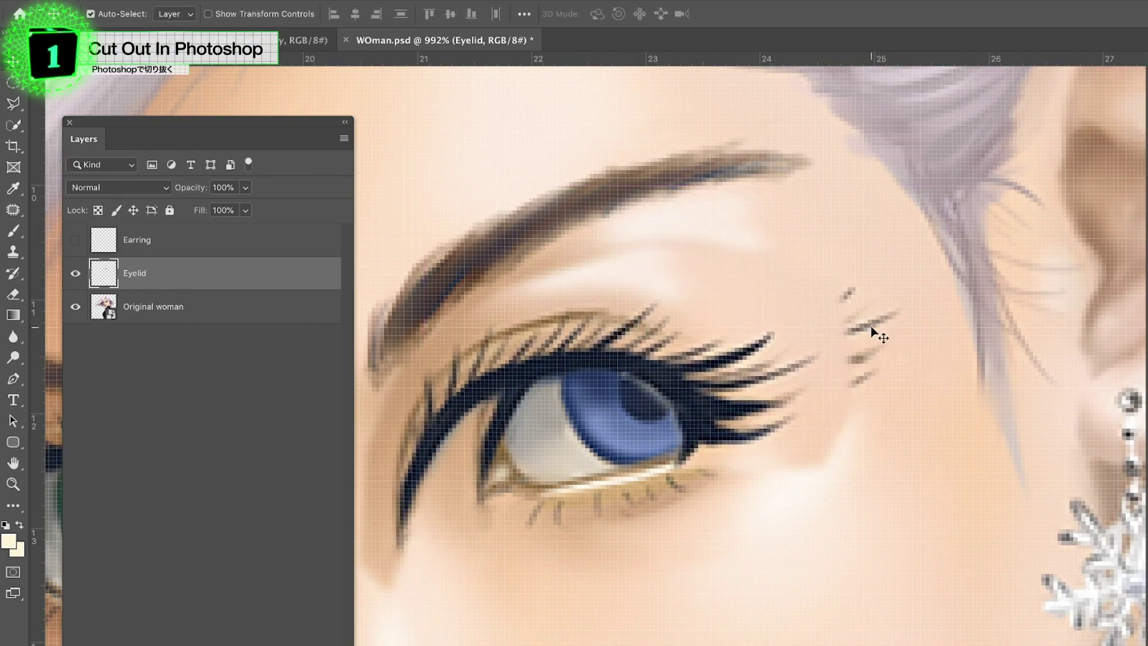
pyautogui.moveTo(721, 351); pyautogui.dragTo(799, 316)
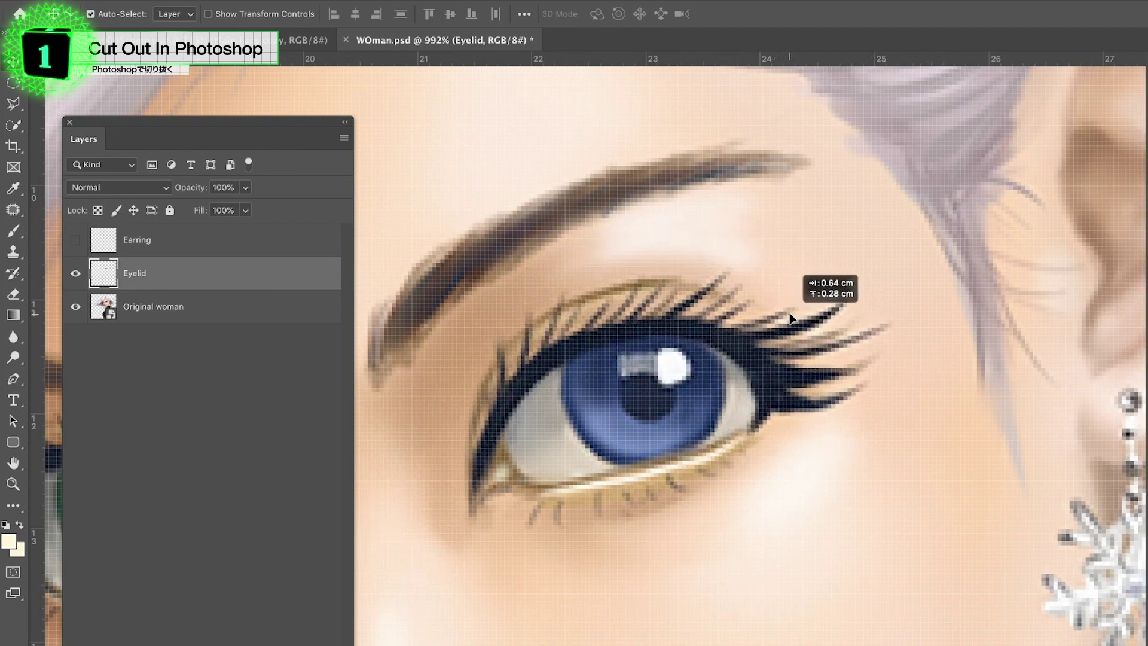
pyautogui.moveTo(800, 315); pyautogui.dragTo(795, 302)
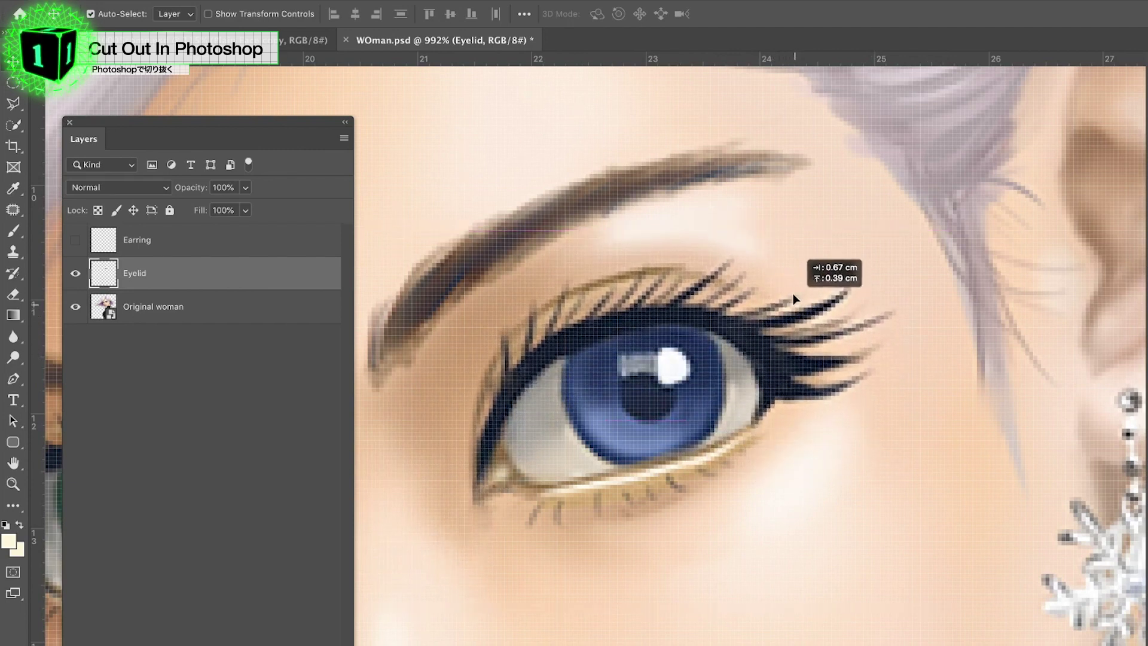
pyautogui.click(79, 242)
pyautogui.click(185, 306)
pyautogui.hscroll(-5, 576, 321)
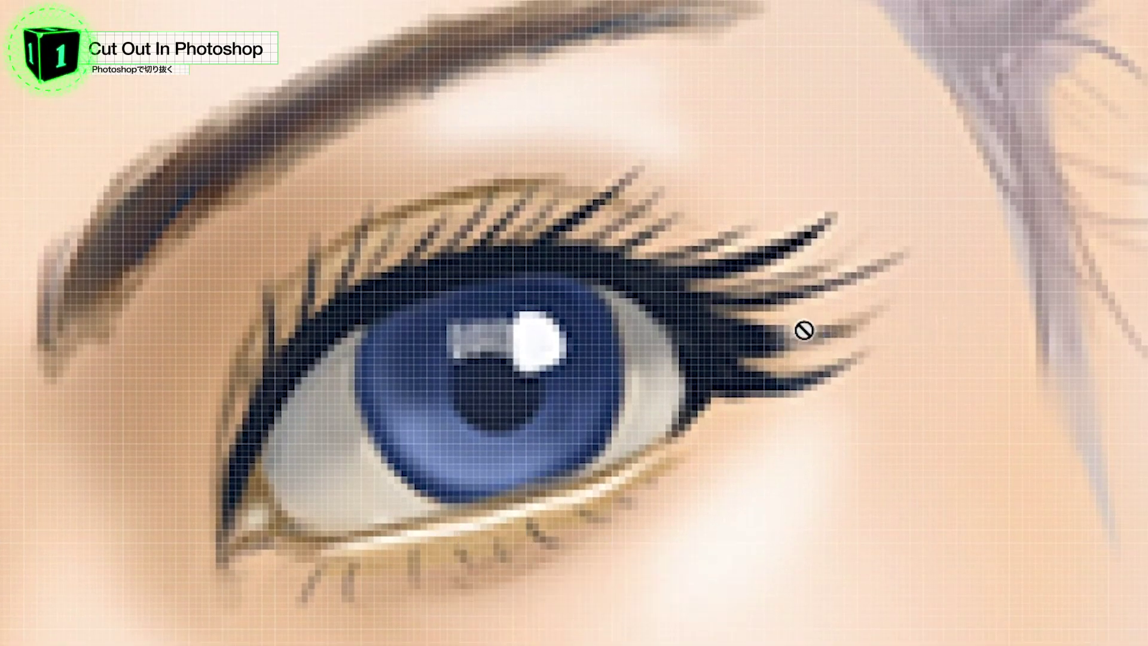
# - Rasterize the Original woman layer and paint over the upper eyelashes and lid line with skin tone
pyautogui.keyDown('alt'); pyautogui.click(825, 335); pyautogui.keyUp('alt')
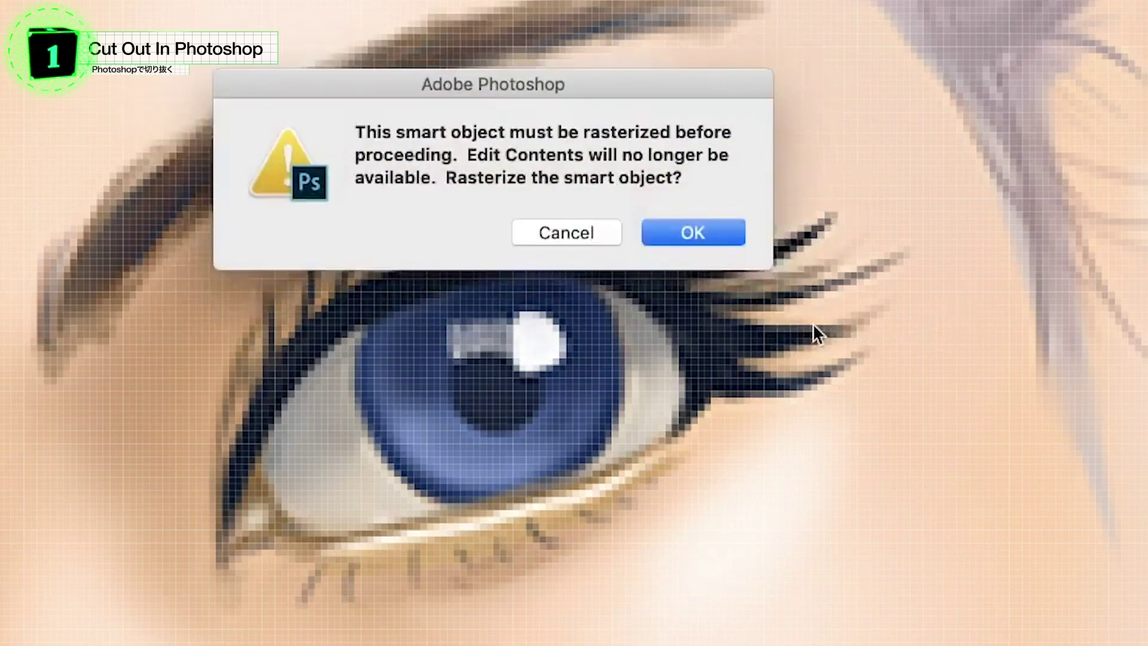
pyautogui.click(715, 231)
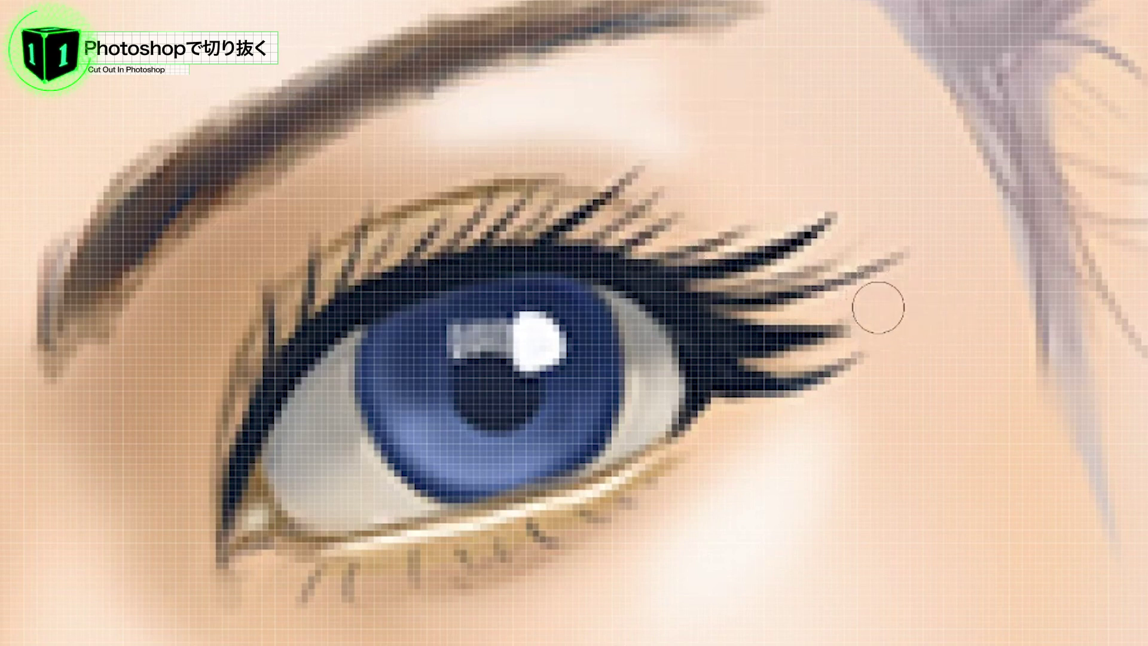
pyautogui.moveTo(882, 260)
pyautogui.mouseDown()
pyautogui.moveTo(815, 250)
pyautogui.moveTo(820, 274)
pyautogui.mouseUp()
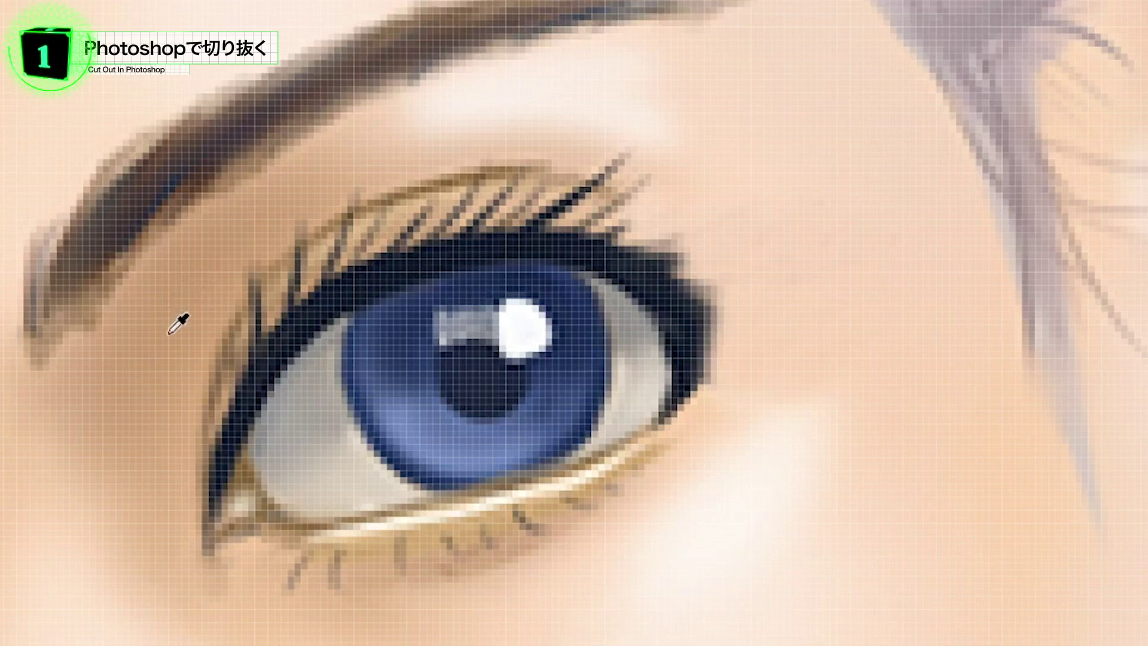
pyautogui.moveTo(260, 352); pyautogui.dragTo(327, 222)
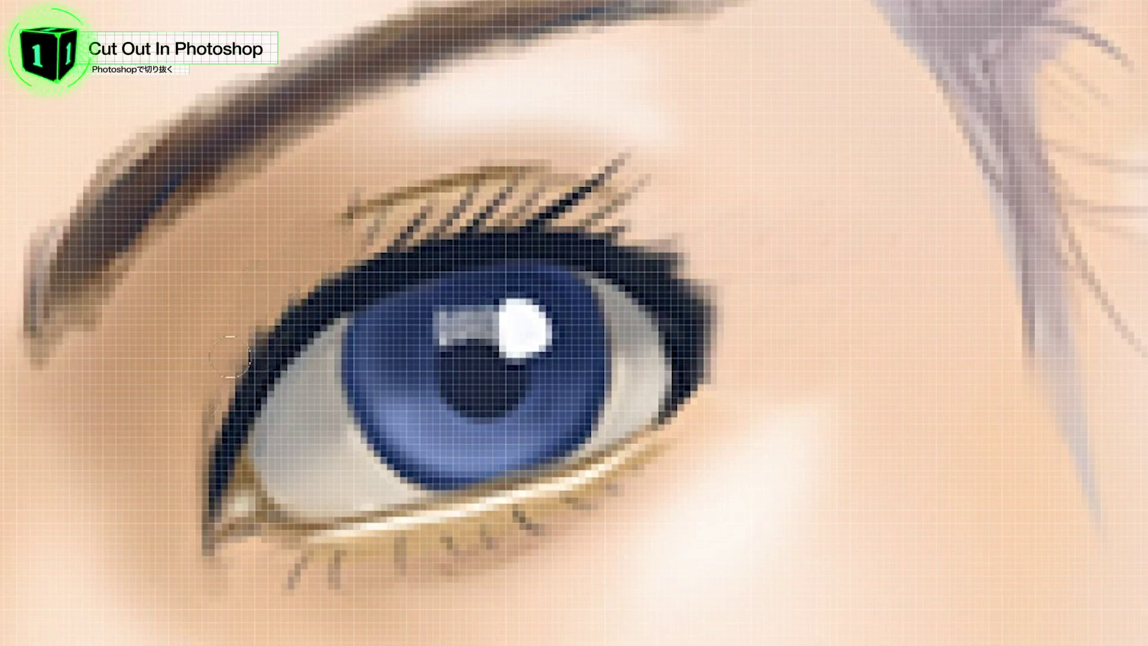
pyautogui.moveTo(637, 192)
pyautogui.mouseDown()
pyautogui.moveTo(672, 269)
pyautogui.moveTo(472, 221)
pyautogui.moveTo(233, 412)
pyautogui.mouseUp()
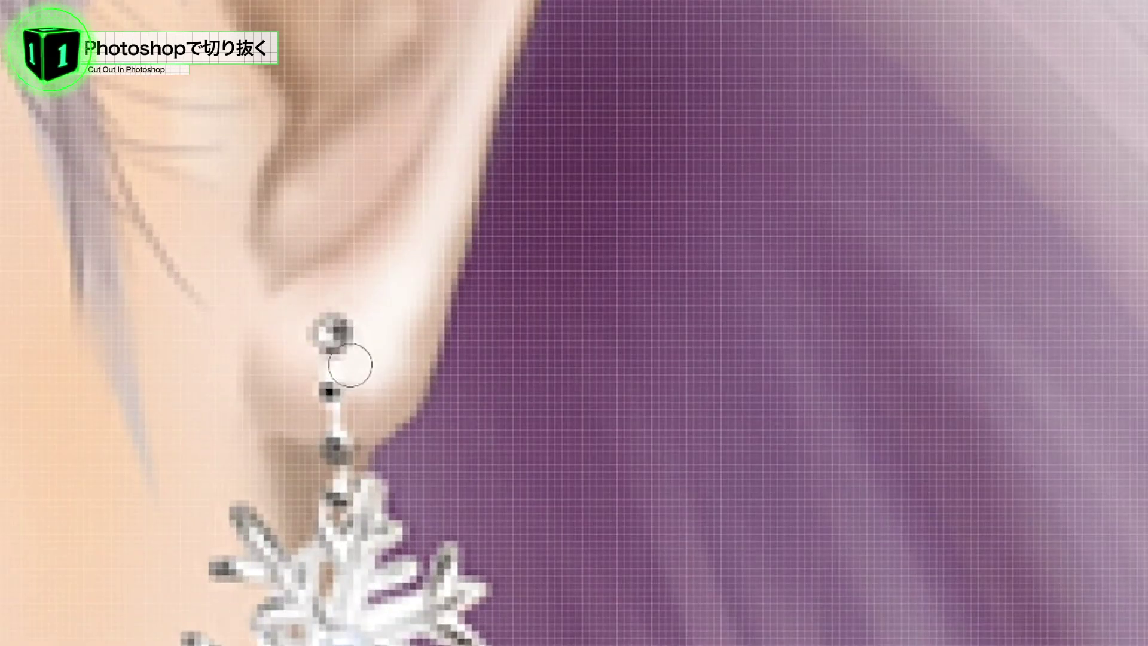
# - Paint out the earring's bead, chain and snowflake arms using sampled skin and purple hair colours
pyautogui.moveTo(351, 365); pyautogui.dragTo(332, 338)
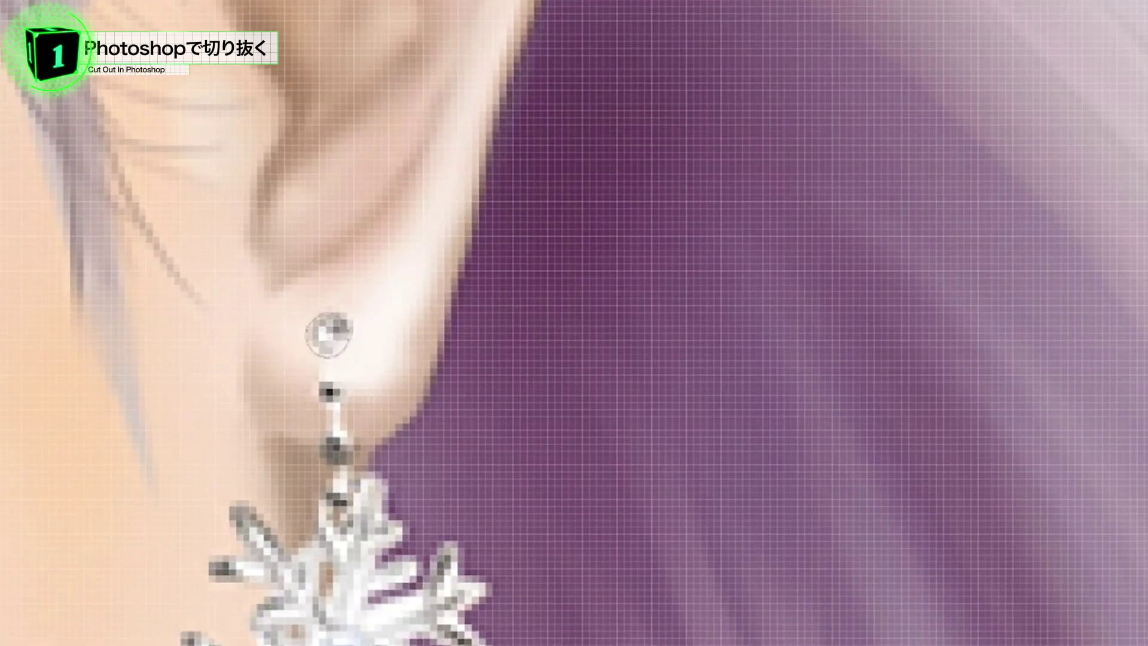
pyautogui.moveTo(317, 434); pyautogui.dragTo(320, 397)
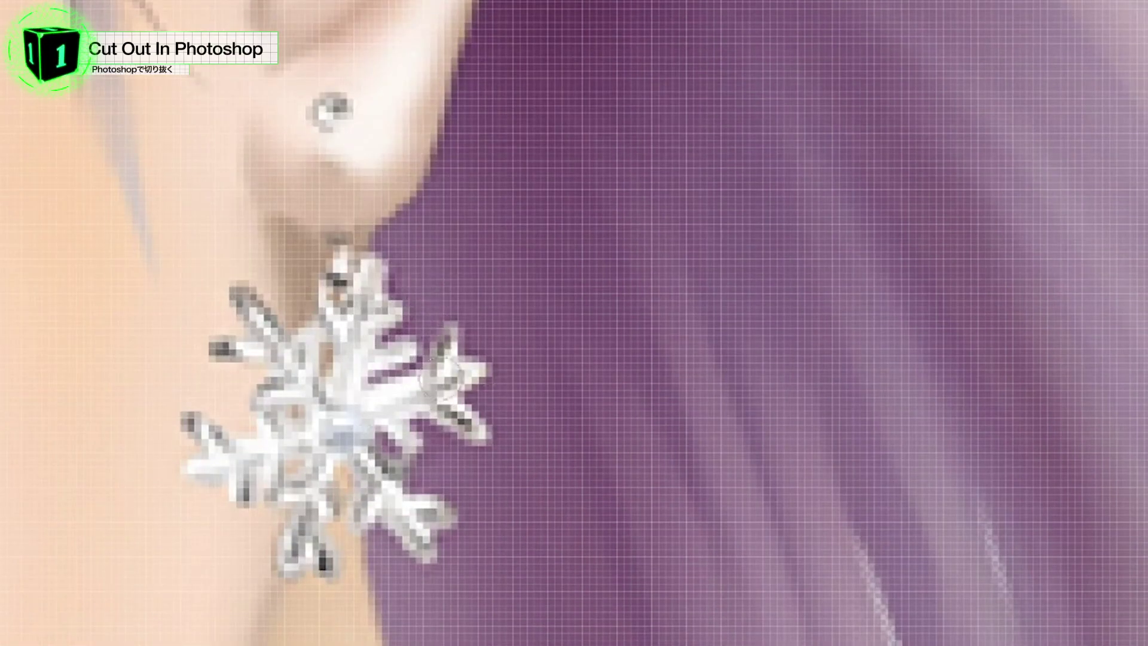
pyautogui.moveTo(439, 373); pyautogui.dragTo(373, 325)
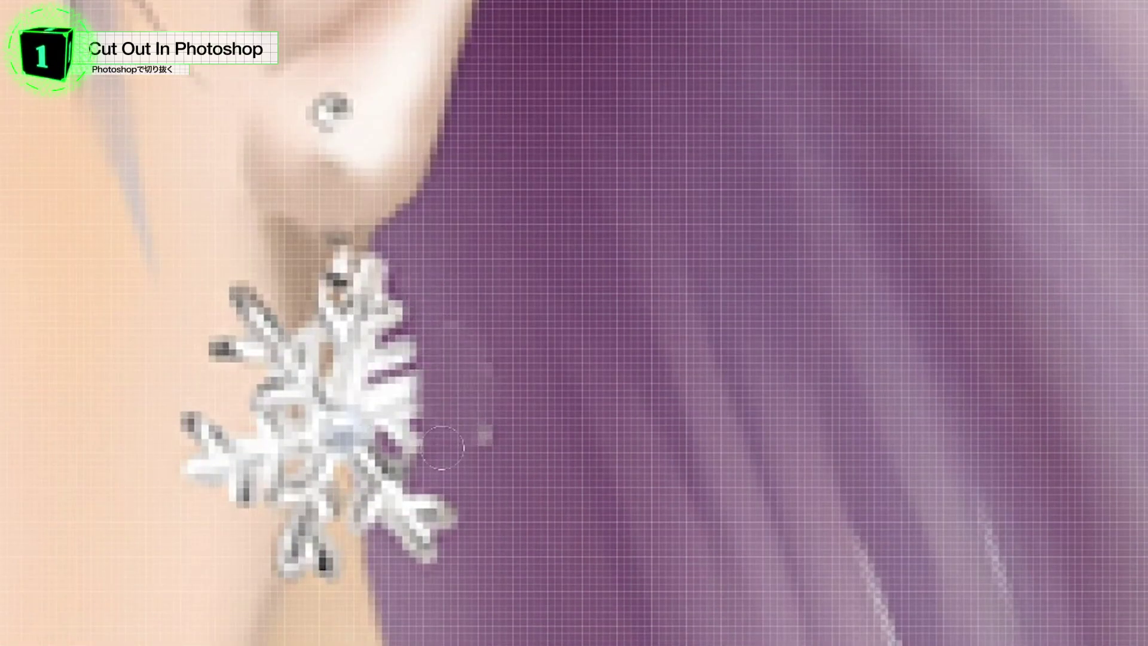
pyautogui.moveTo(225, 538)
pyautogui.mouseDown()
pyautogui.moveTo(241, 305)
pyautogui.moveTo(274, 397)
pyautogui.moveTo(299, 419)
pyautogui.mouseUp()
pyautogui.moveTo(315, 592); pyautogui.dragTo(336, 494)
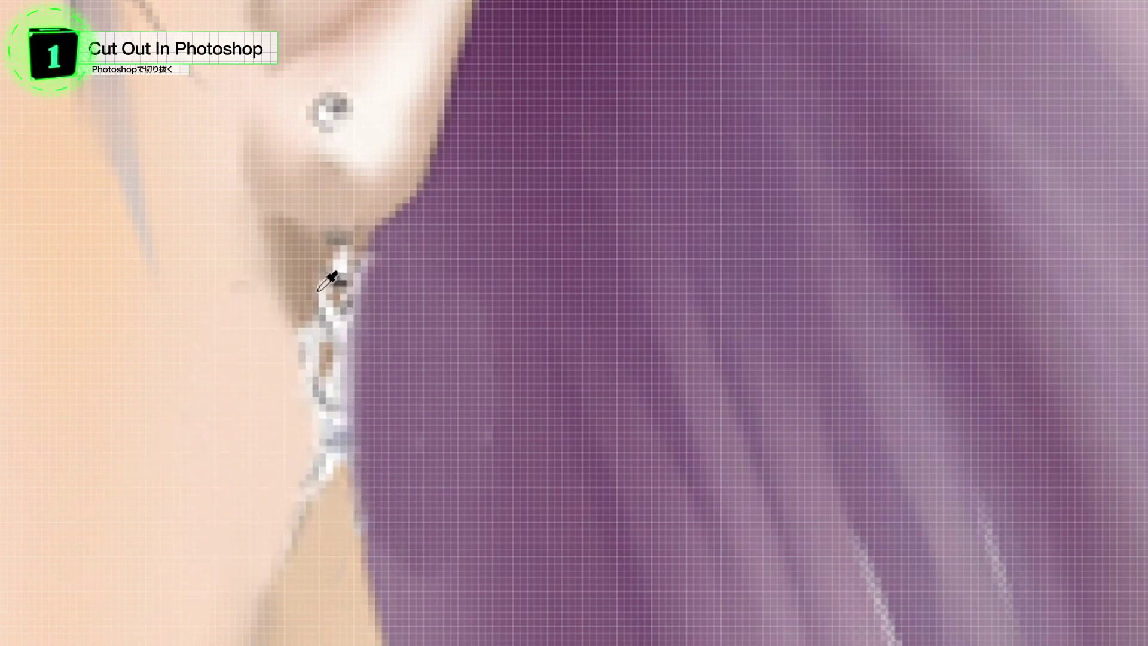
pyautogui.moveTo(283, 279)
pyautogui.mouseDown()
pyautogui.moveTo(315, 385)
pyautogui.moveTo(357, 394)
pyautogui.mouseUp()
pyautogui.moveTo(285, 276); pyautogui.dragTo(316, 374)
pyautogui.scroll(-5, 316, 374)
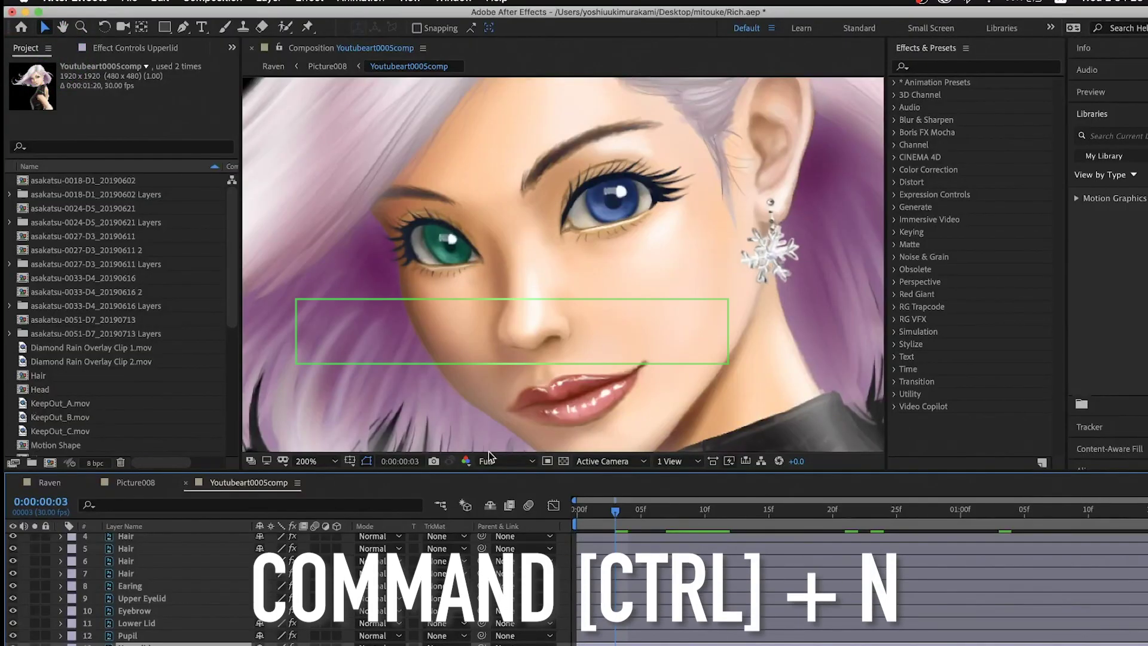
# - Create a 1920×1080, 30 fps composition named sample lasting 0:00:01:20
pyautogui.hotkey('ctrl', 'n')
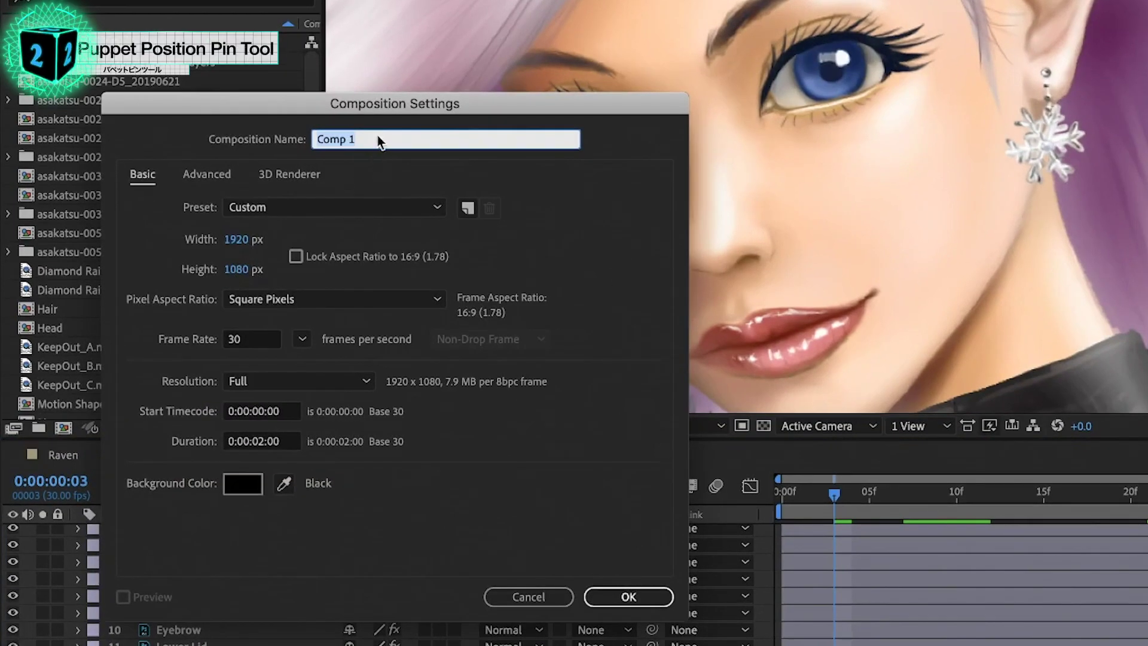
pyautogui.write('sample')
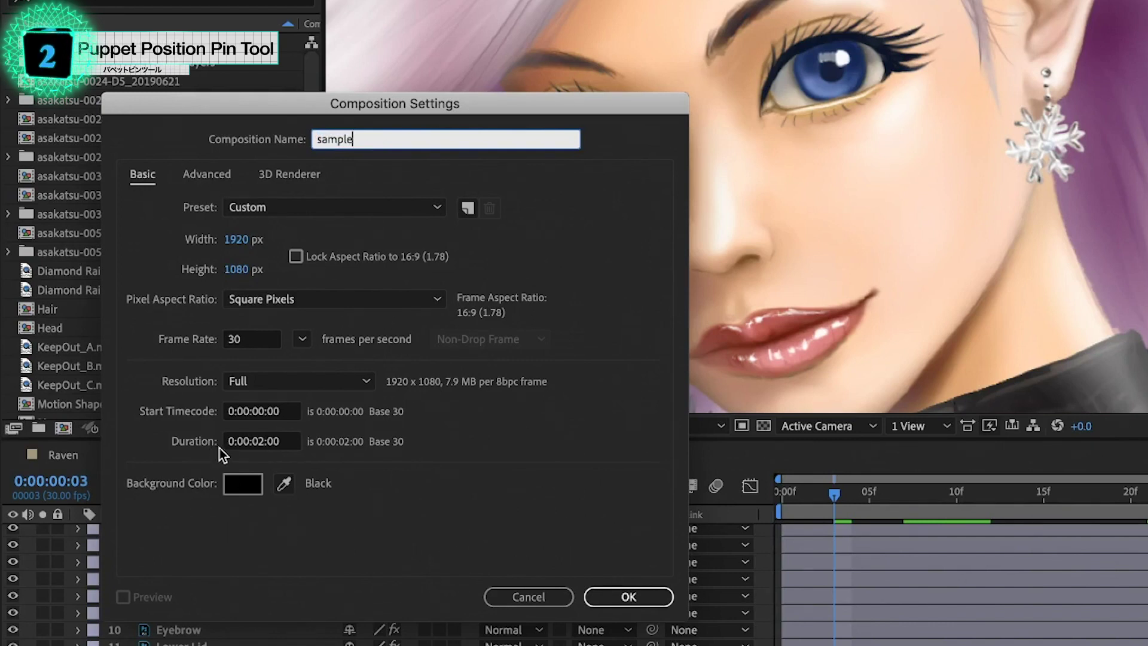
pyautogui.click(257, 440)
pyautogui.press('BackSpace')
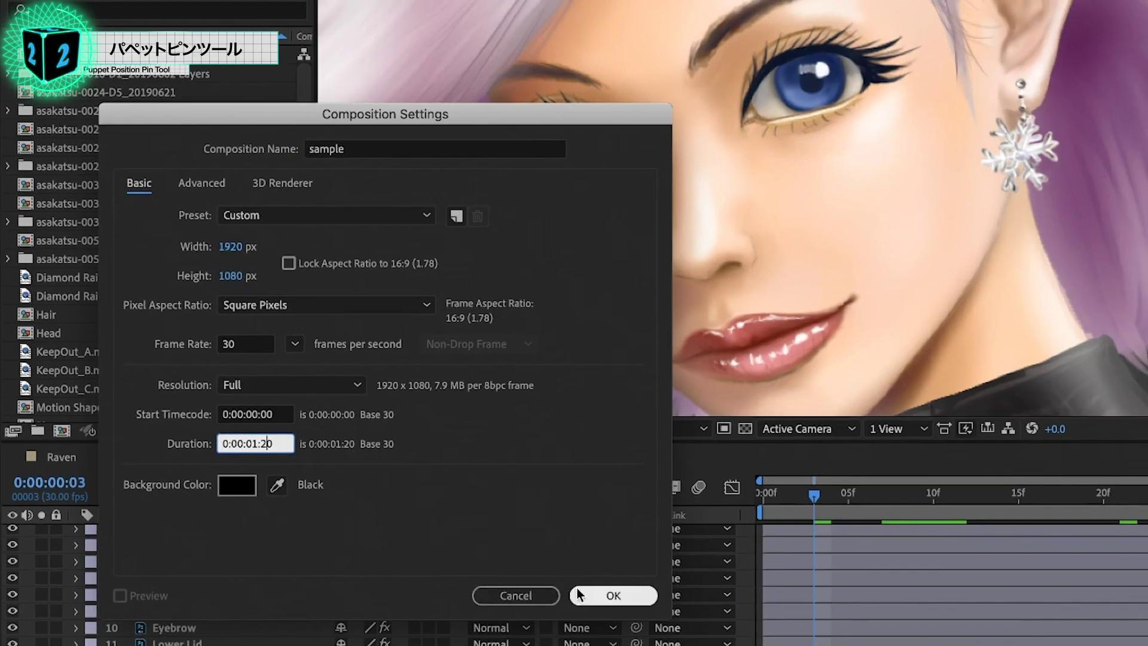
pyautogui.click(598, 595)
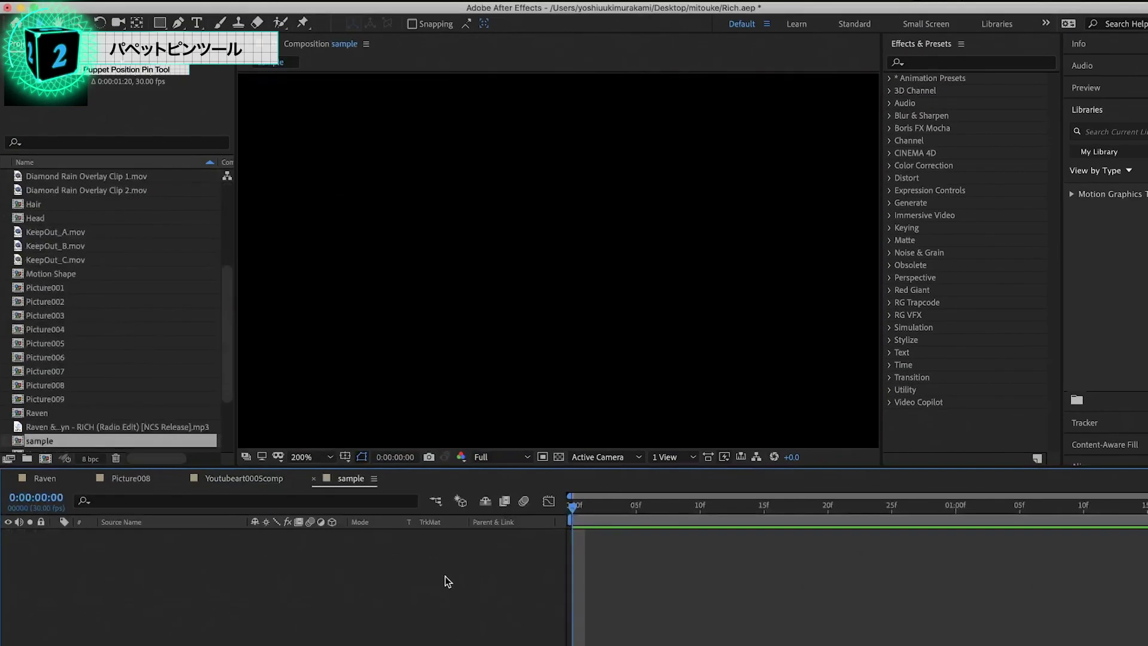
# - Import WOman.psd as a composition with editable layer styles
pyautogui.press('super+i')
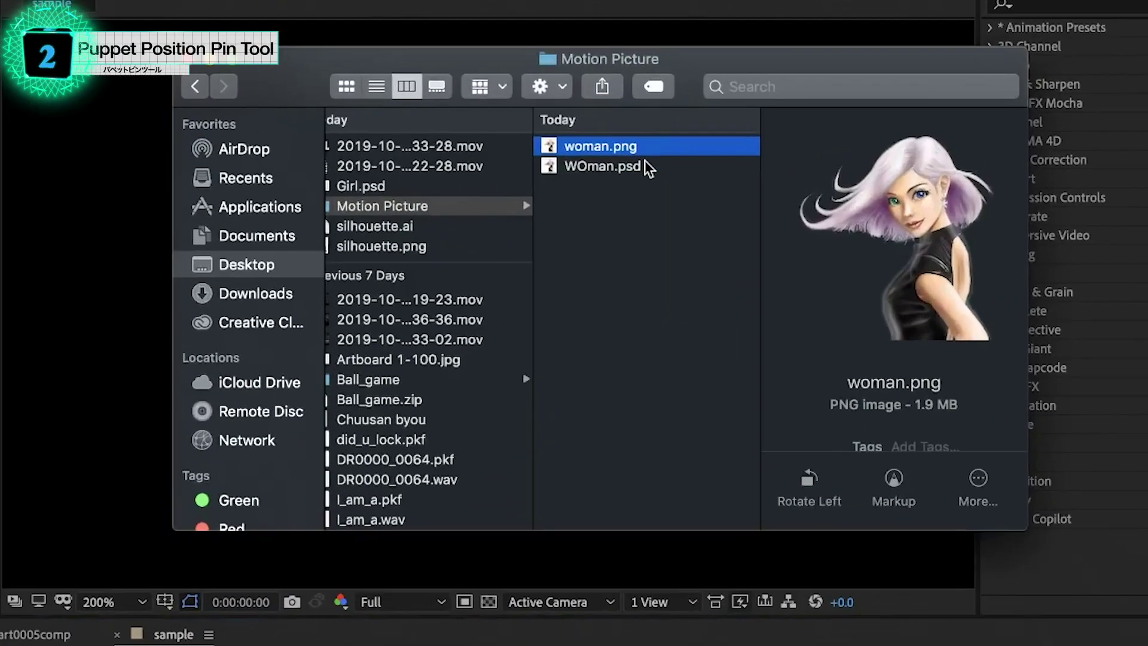
pyautogui.moveTo(654, 170); pyautogui.dragTo(154, 412)
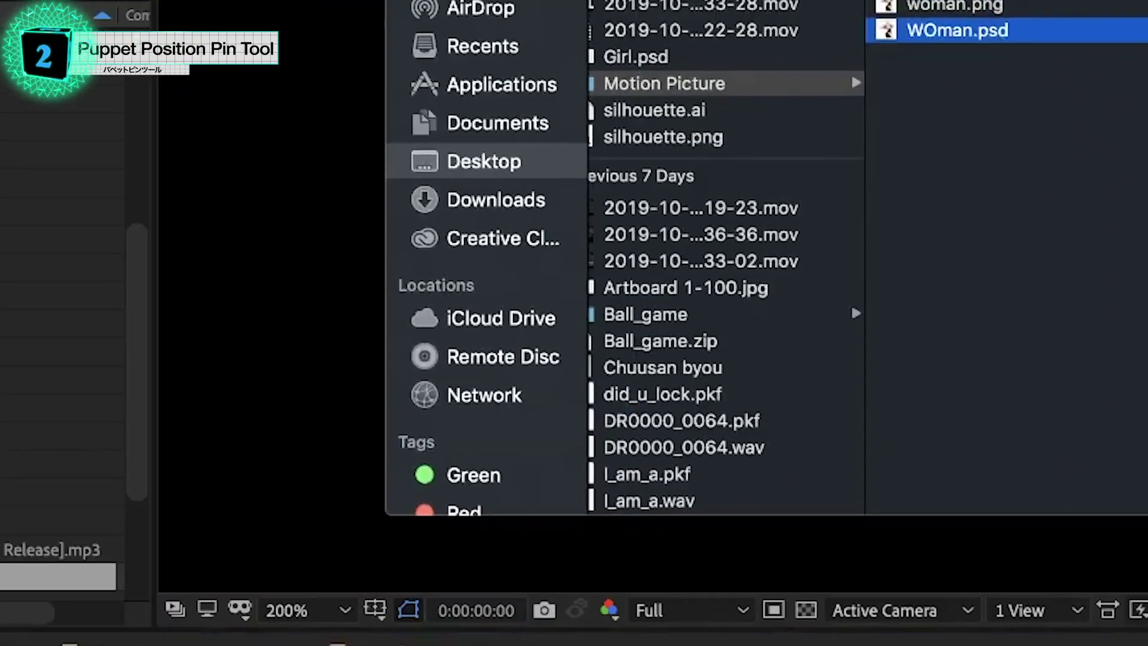
pyautogui.moveTo(311, 413); pyautogui.dragTo(277, 335)
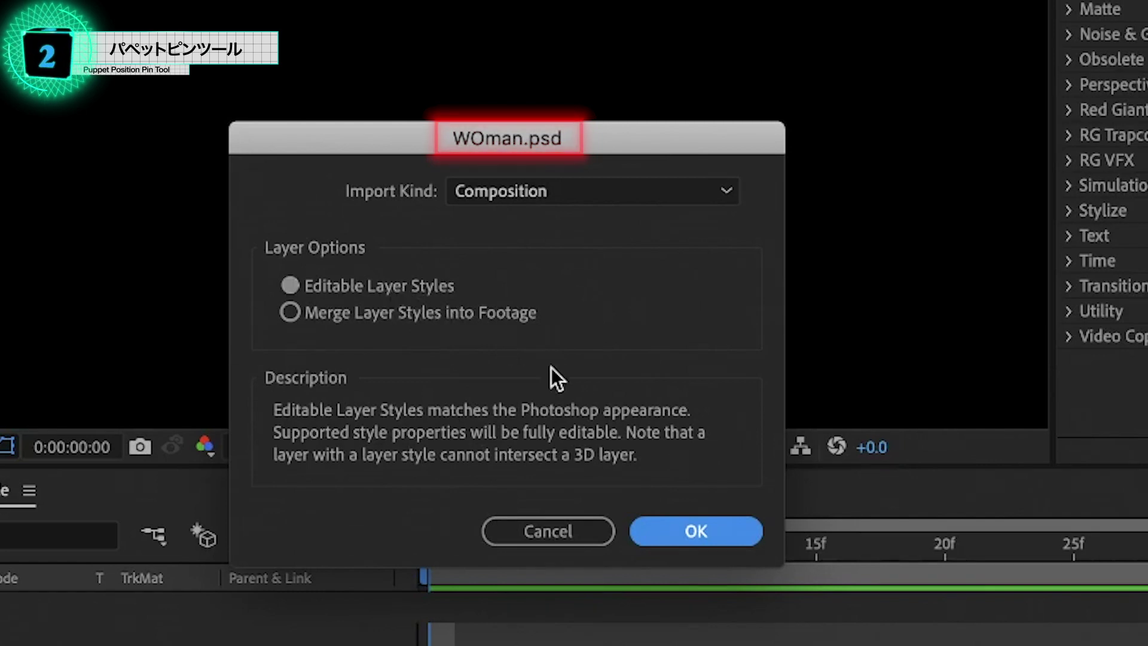
pyautogui.click(686, 530)
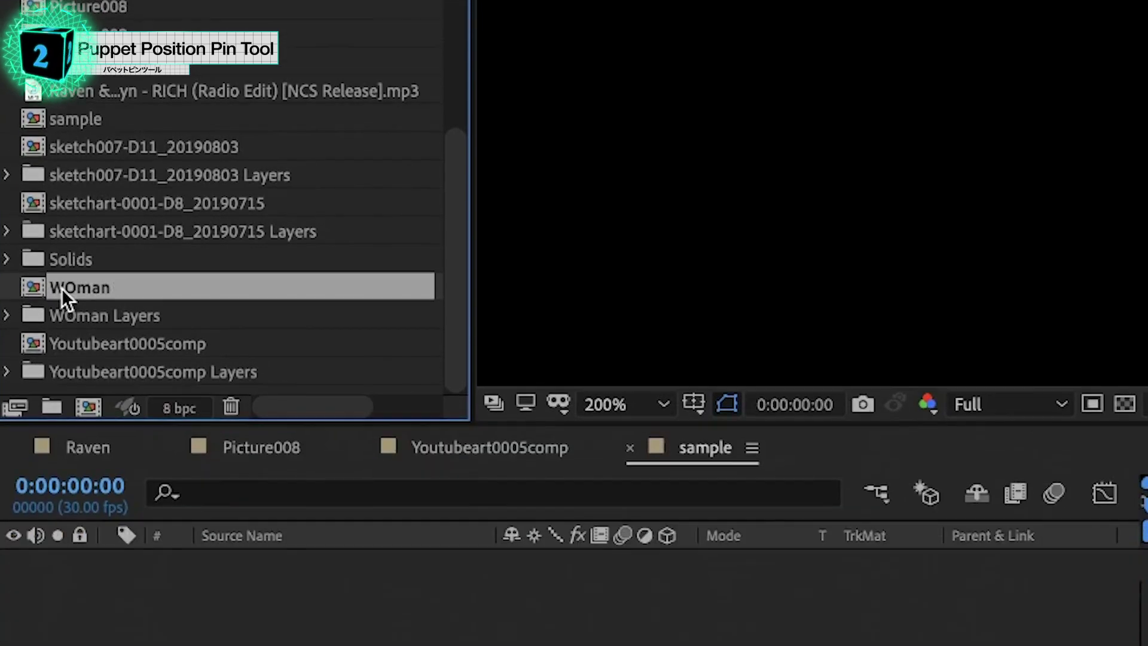
# - Place the WOman comp as layer 1 in the sample timeline
pyautogui.moveTo(62, 534); pyautogui.dragTo(314, 447)
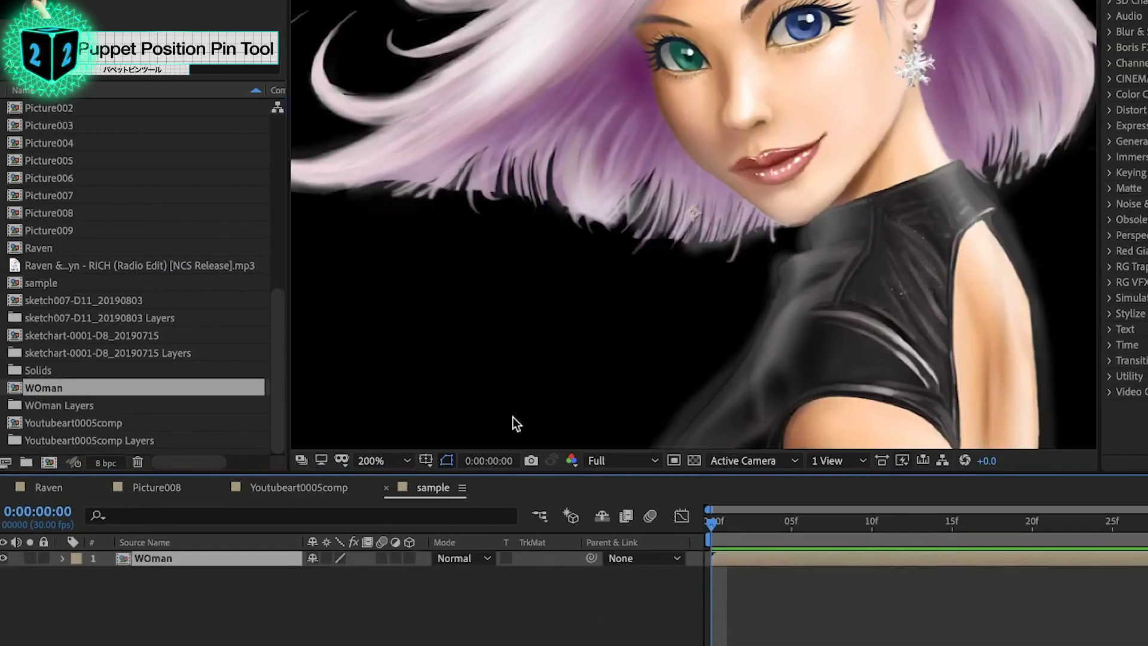
pyautogui.scroll(-2, 464, 451)
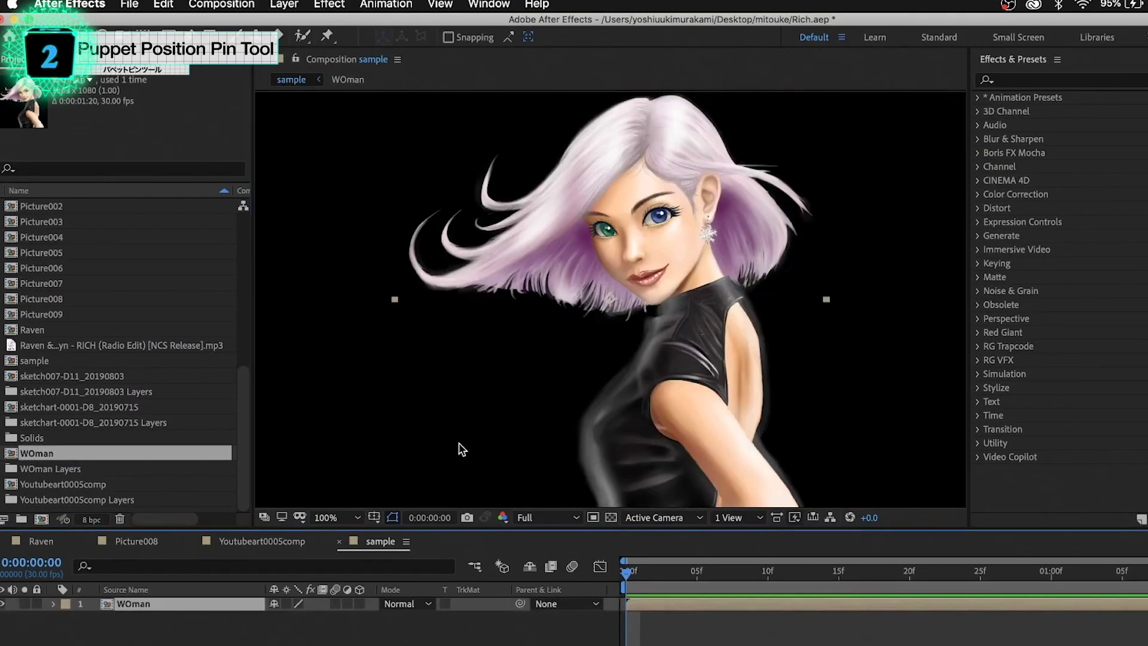
pyautogui.scroll(-1, 462, 449)
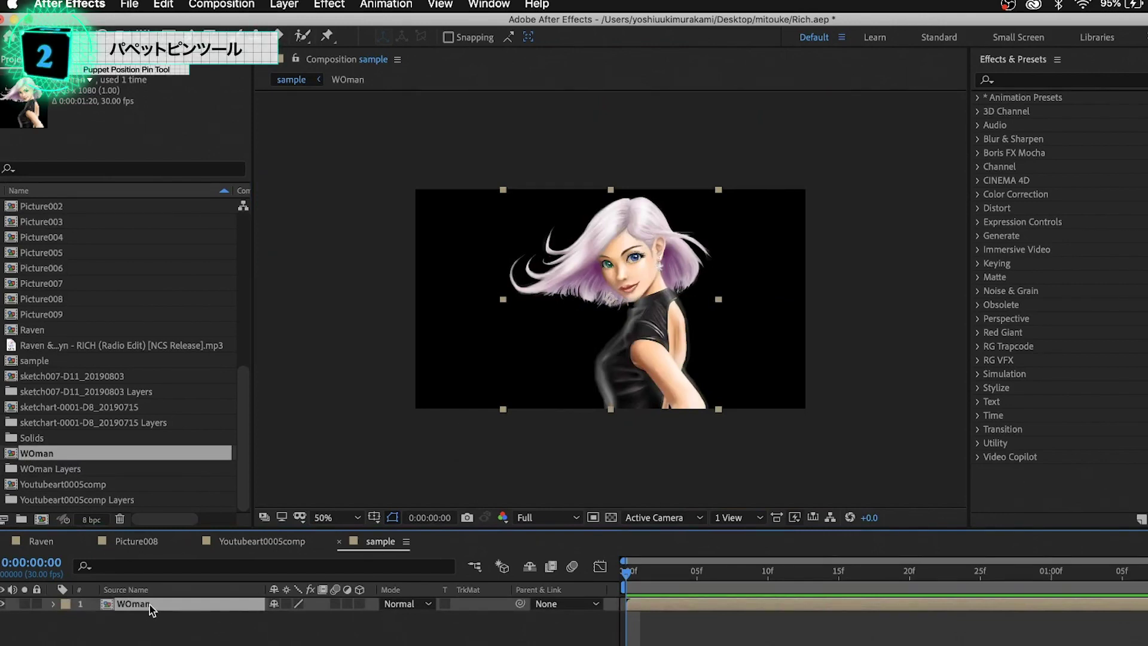
# - Open the WOman precomp, select its Earring, Eyelid and Original woman layers, and solo Earring
pyautogui.doubleClick(133, 604)
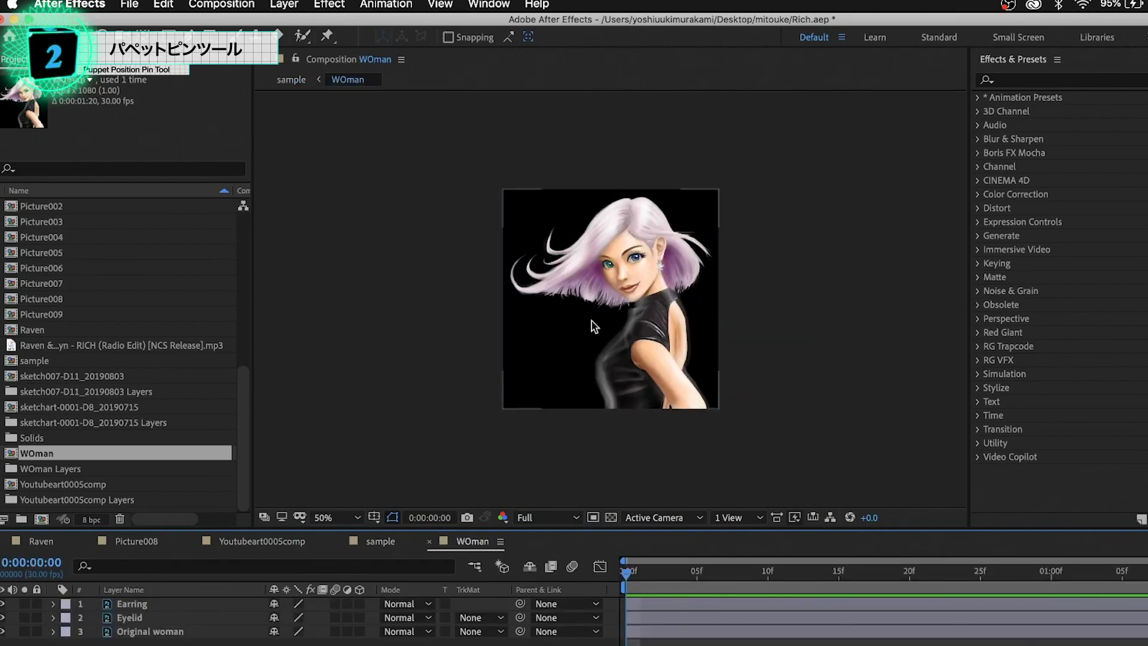
pyautogui.scroll(2, 595, 326)
pyautogui.click(128, 604)
pyautogui.click(130, 617)
pyautogui.click(130, 630)
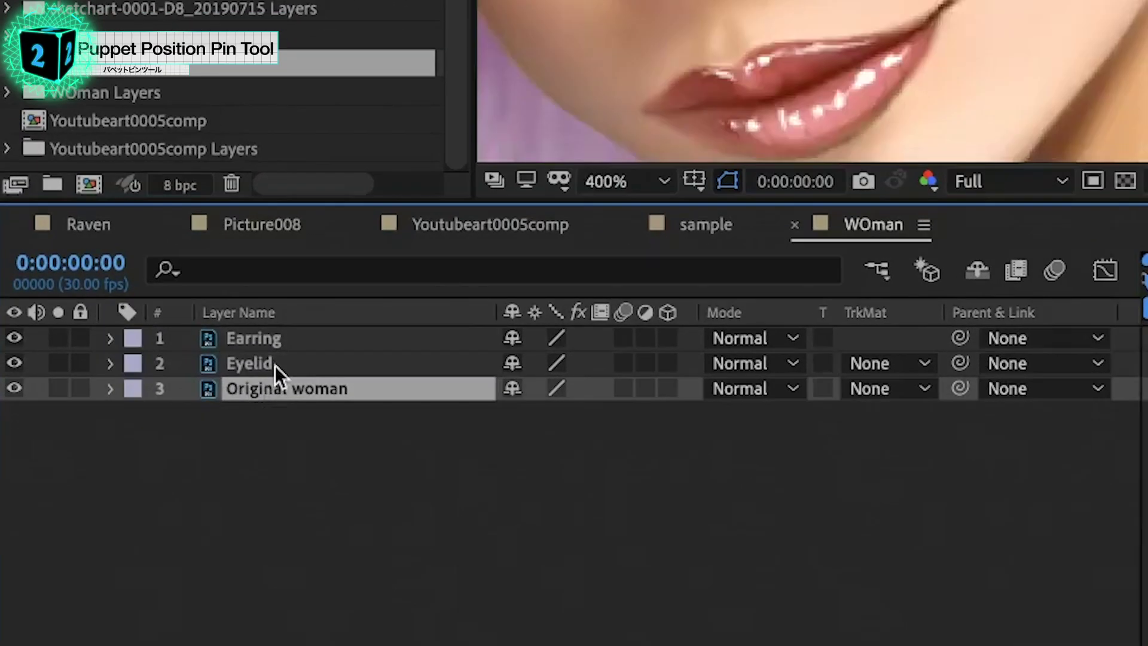
pyautogui.click(248, 419)
pyautogui.click(248, 390)
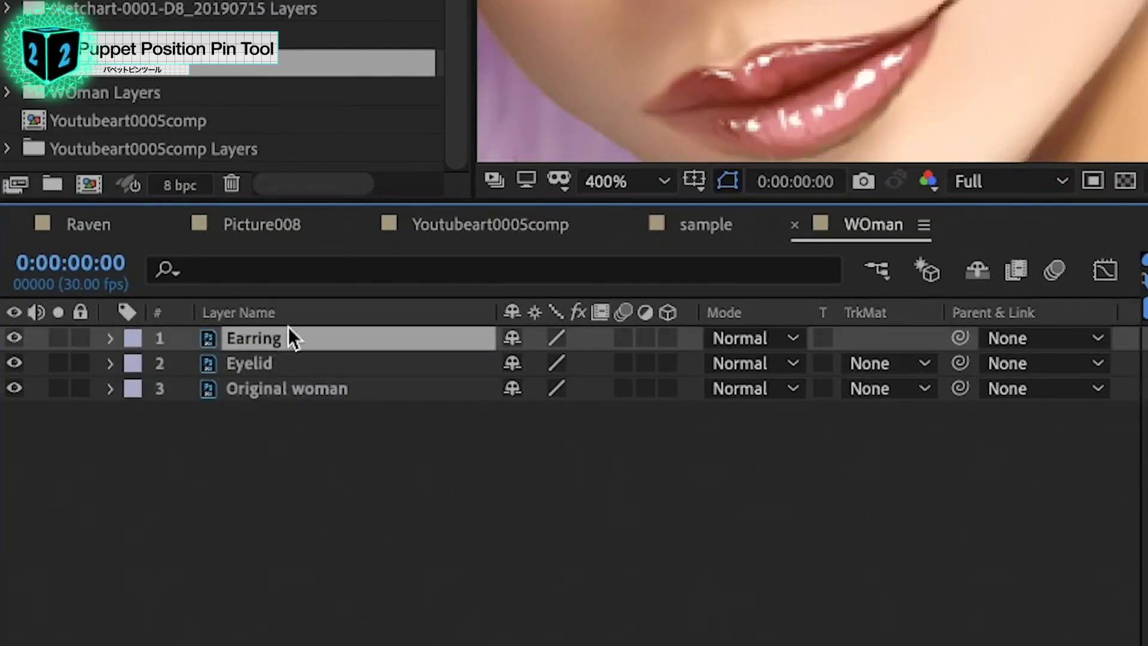
pyautogui.click(54, 338)
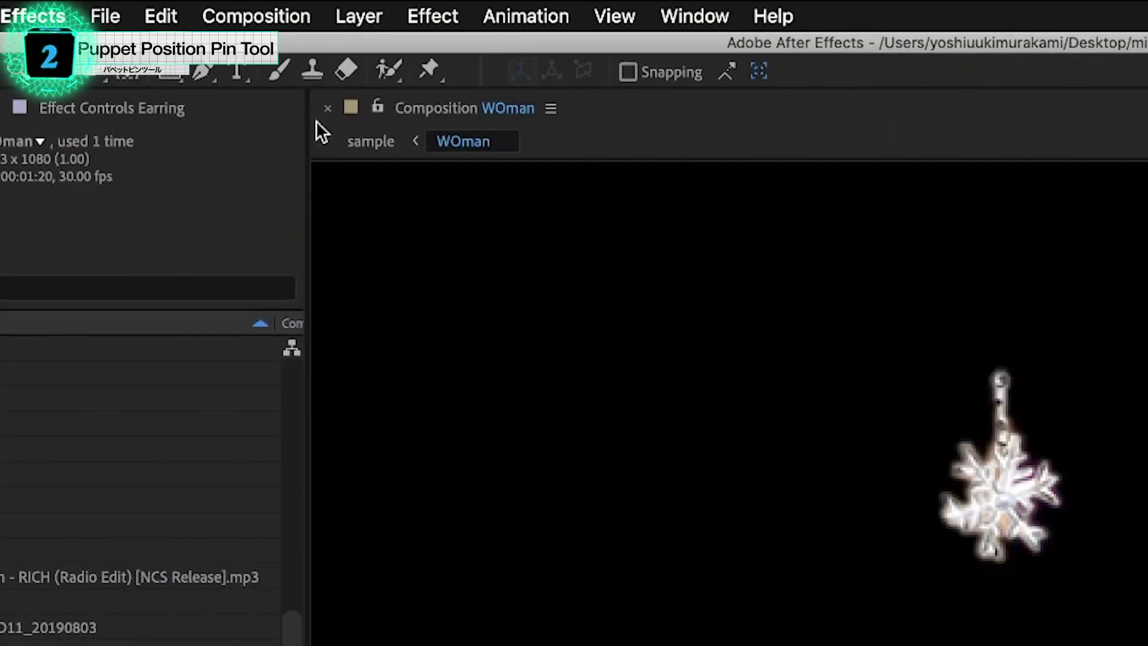
# - Keyframe the earring's puppet pins at 0f, 15f and 1:02 so it swings right, up, then left
pyautogui.click(431, 73)
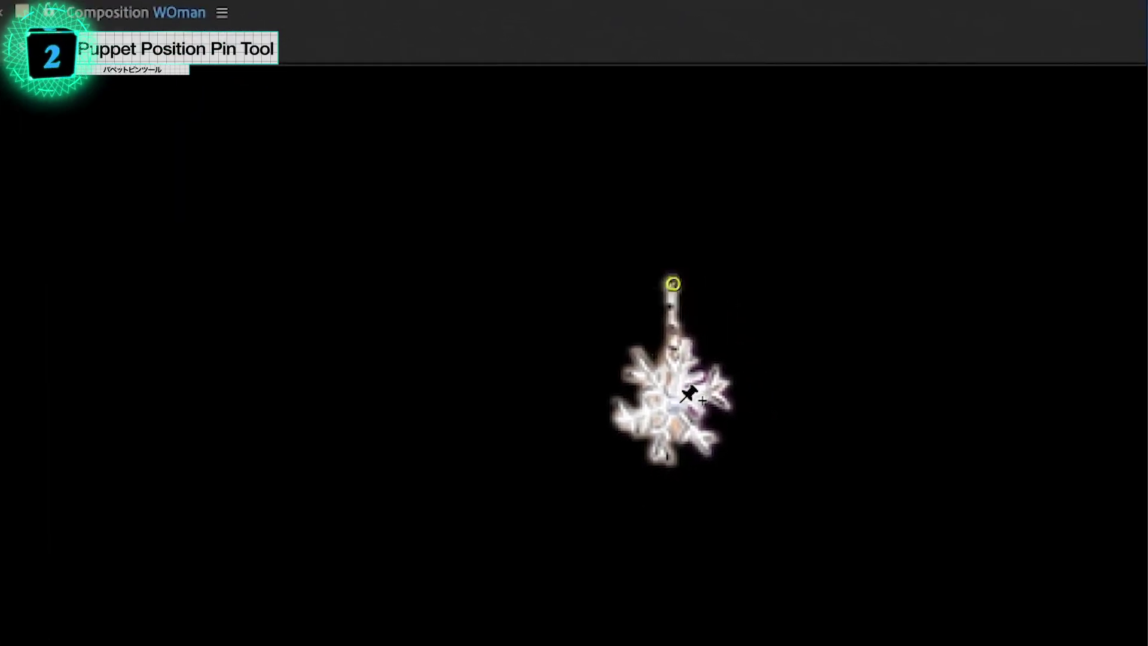
pyautogui.moveTo(681, 403)
pyautogui.mouseDown()
pyautogui.moveTo(716, 392)
pyautogui.moveTo(659, 368)
pyautogui.mouseUp()
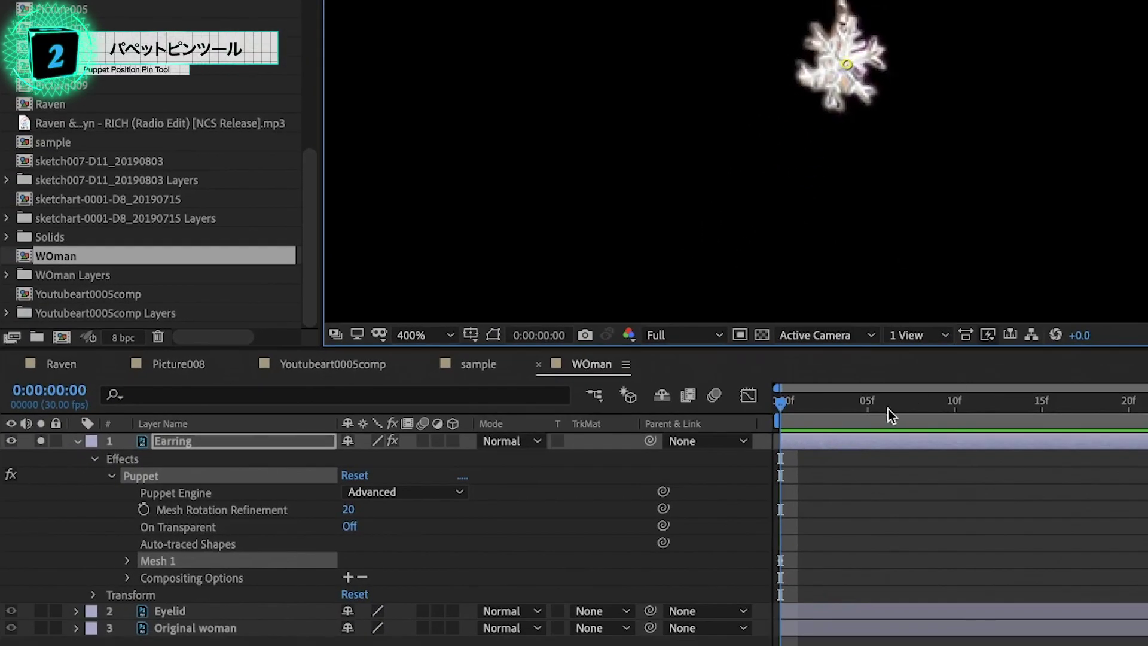
pyautogui.moveTo(888, 409); pyautogui.dragTo(1042, 411)
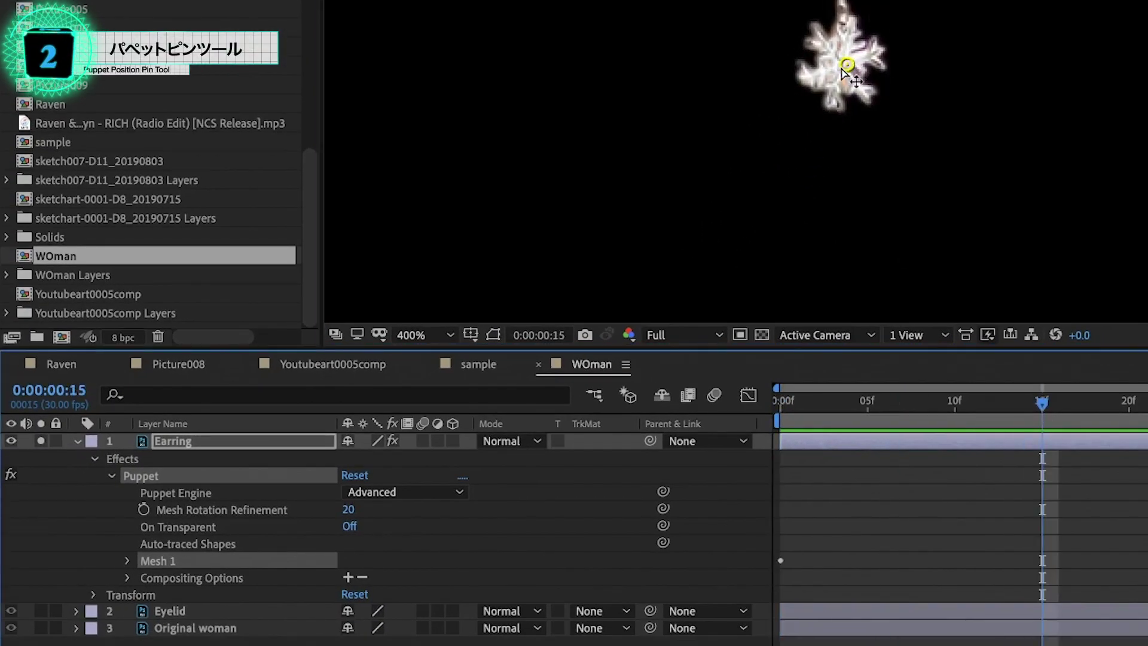
pyautogui.moveTo(844, 66); pyautogui.dragTo(861, 3)
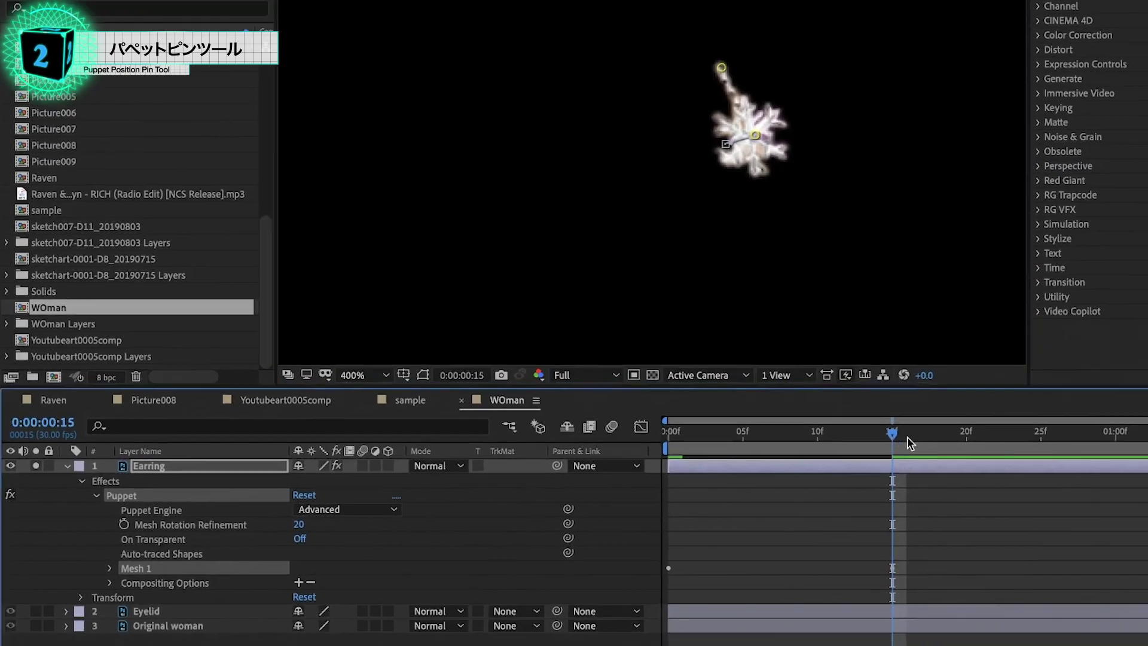
pyautogui.moveTo(907, 437); pyautogui.dragTo(1074, 456)
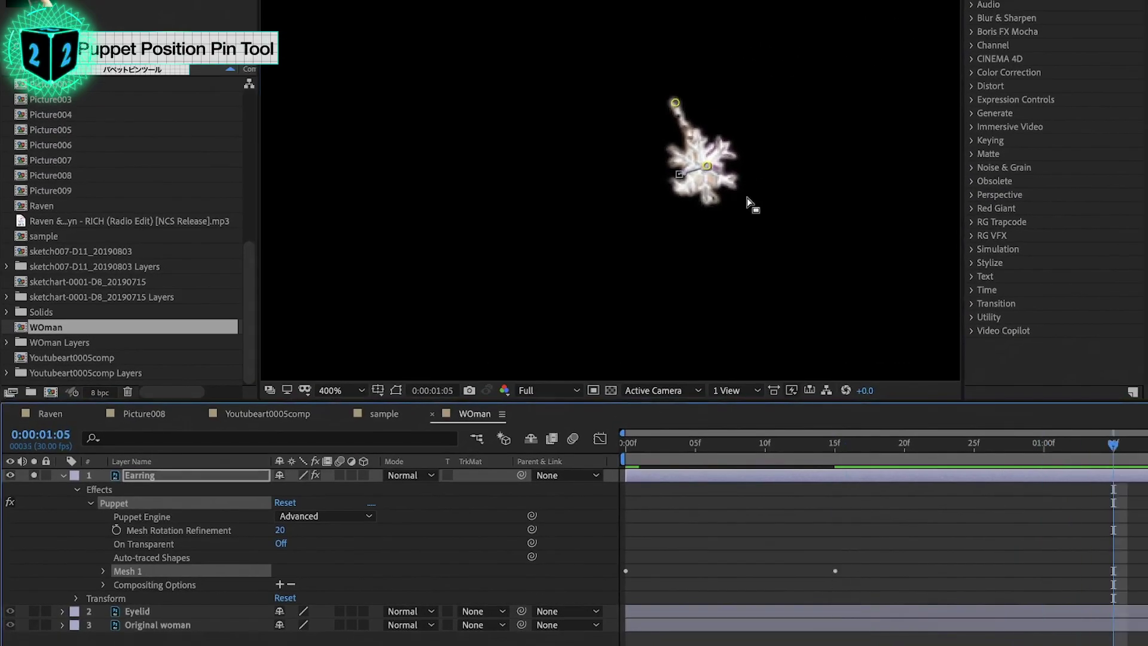
pyautogui.moveTo(706, 169); pyautogui.dragTo(644, 161)
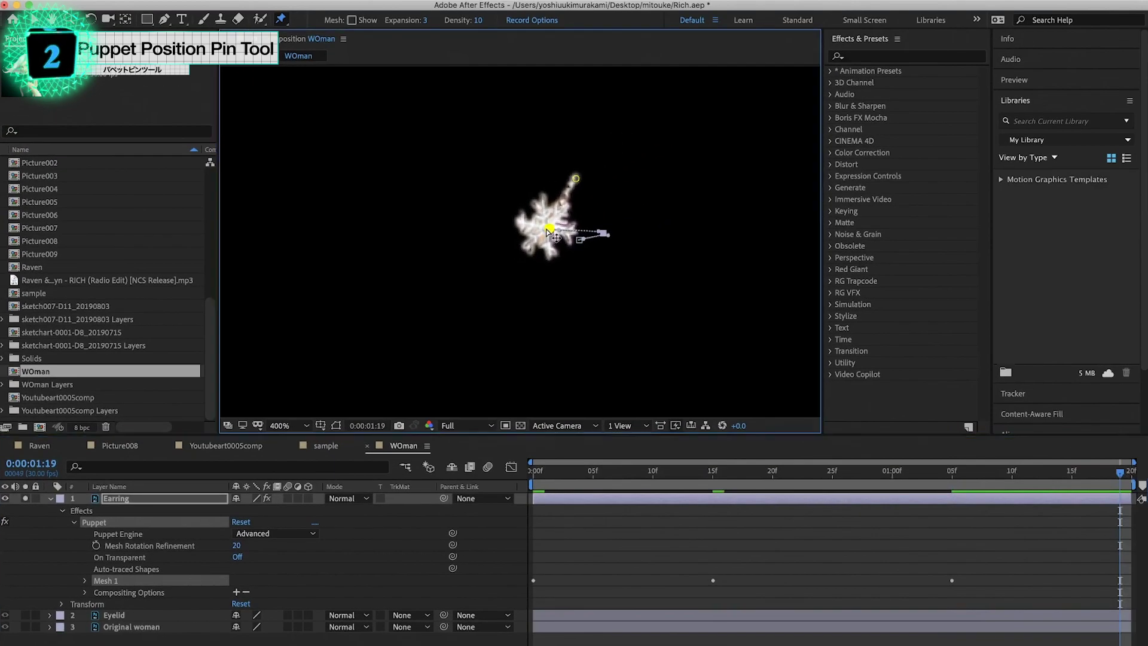
# - Preview the earring swing, collapse the Earring layer and turn off its Solo switch
pyautogui.press('space')
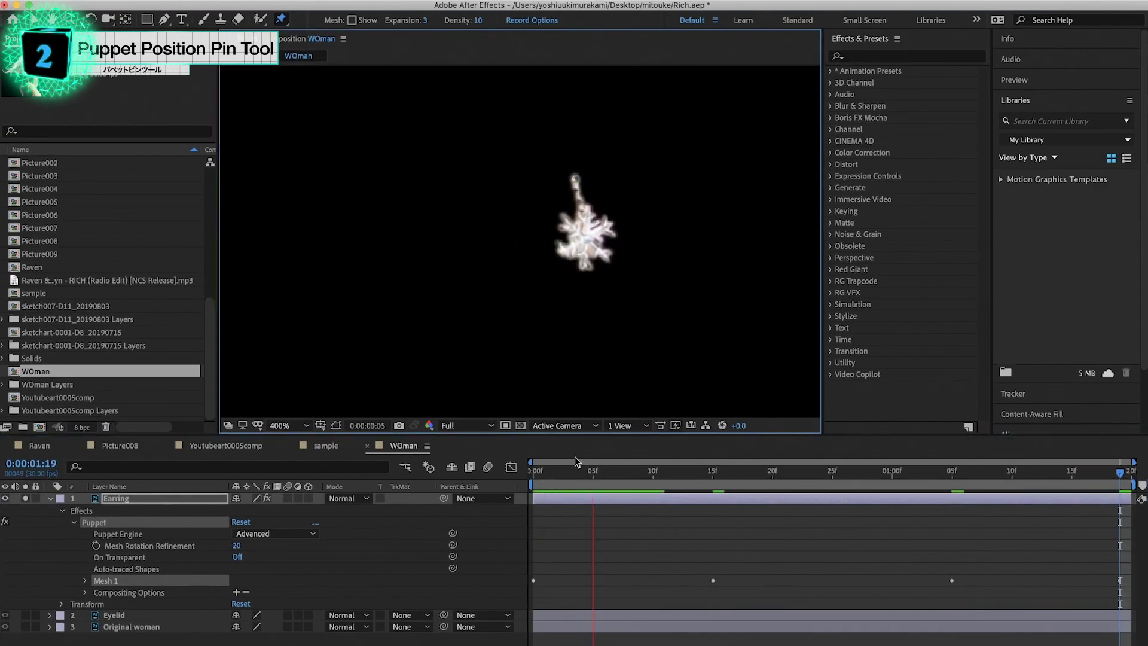
pyautogui.click(50, 498)
pyautogui.click(25, 498)
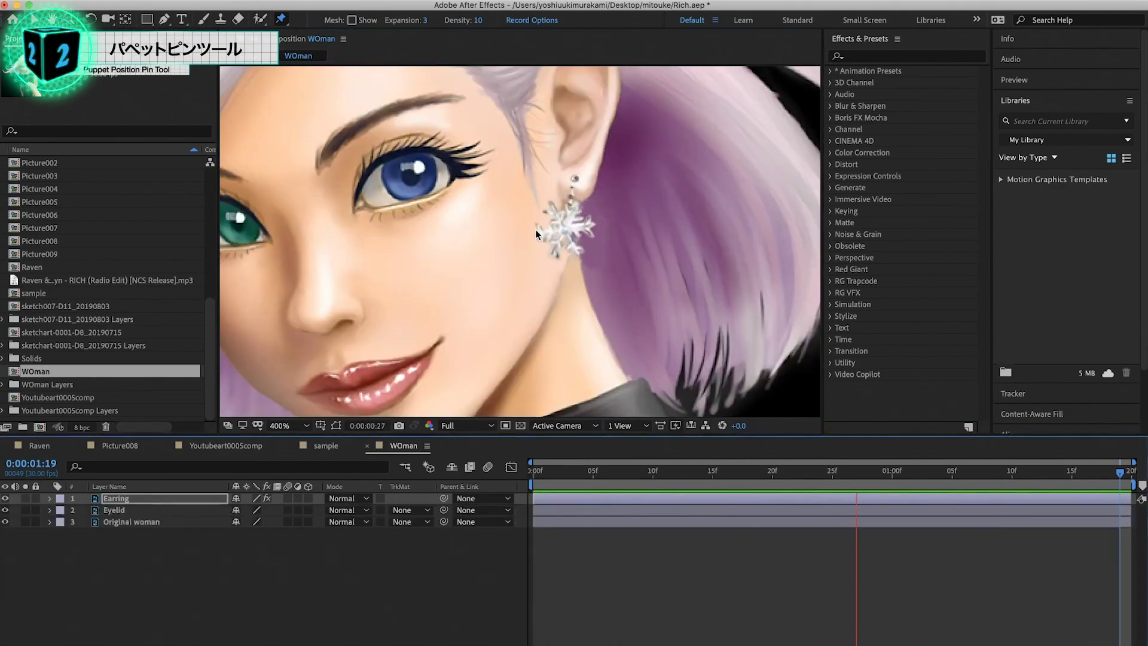
pyautogui.scroll(-2, 536, 228)
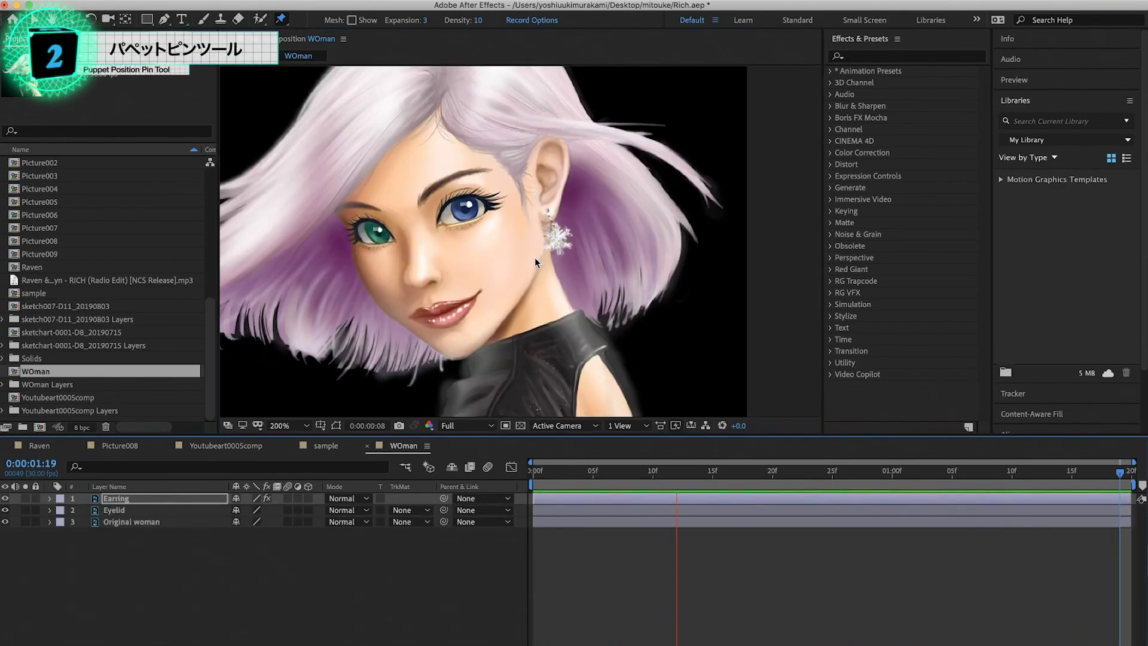
pyautogui.press('space')
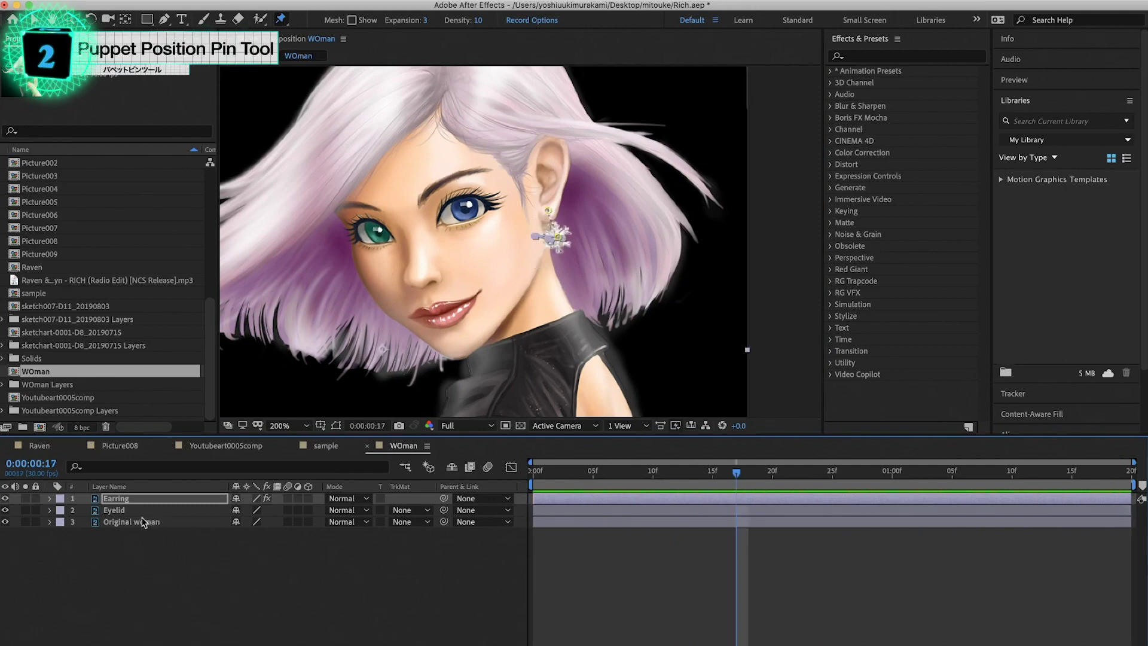
# - Return to the timeline start, select the Original woman and Eyelid layers, then go to Youtubeart0005comp
pyautogui.click(142, 522)
pyautogui.press('Home')
pyautogui.scroll(5, 430, 182)
pyautogui.scroll(-3, 429, 181)
pyautogui.scroll(1, 486, 187)
pyautogui.click(587, 510)
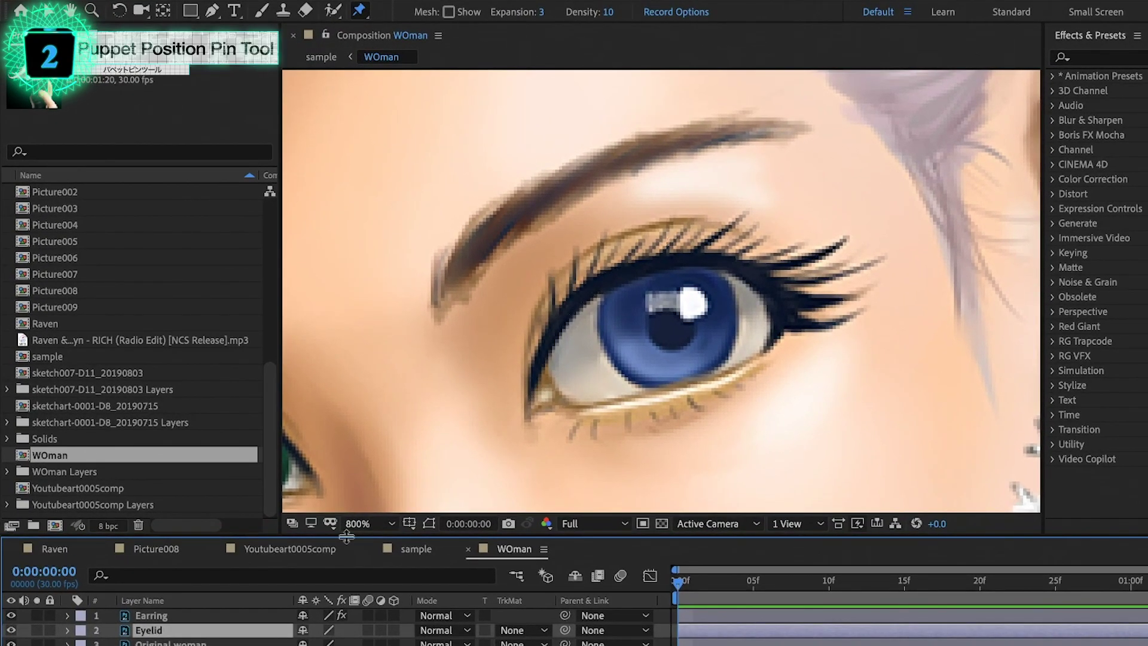
pyautogui.click(309, 555)
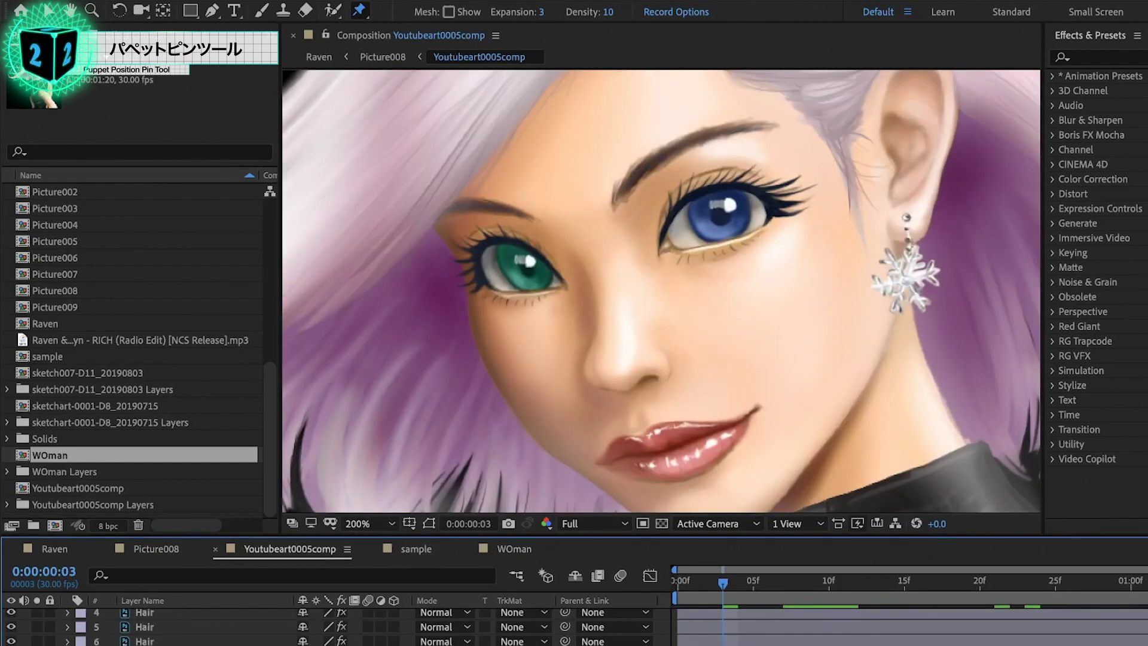
# - Reveal the face's puppet-pin keyframes, scrub and preview them, and shift the last keyframes to 0:18
pyautogui.press('u')
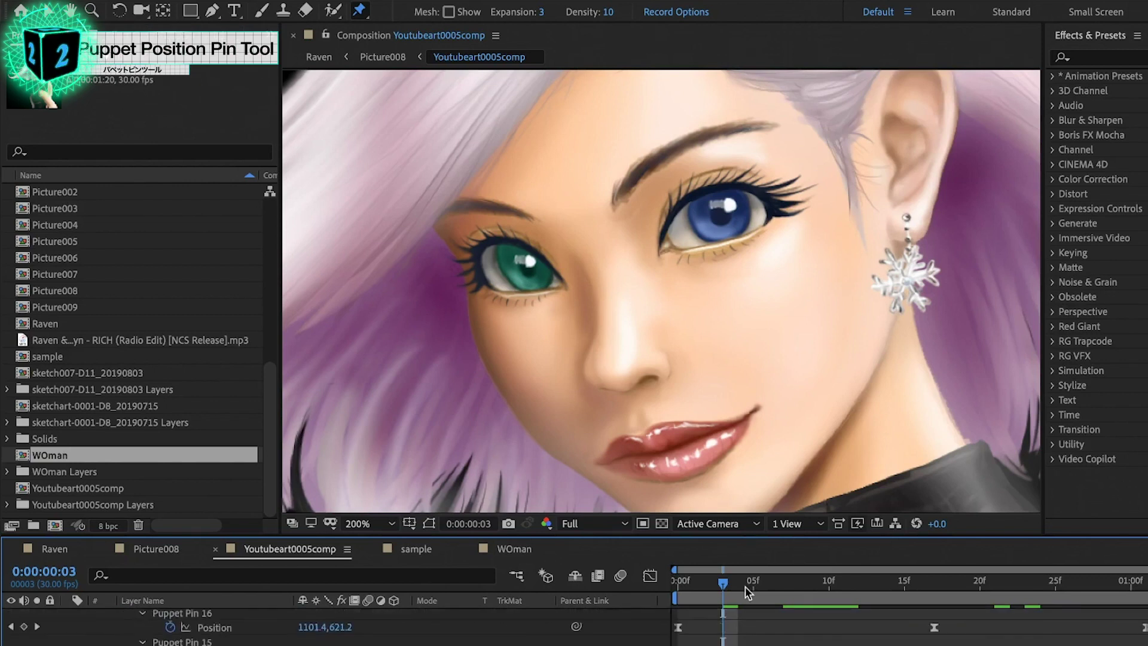
pyautogui.click(734, 583)
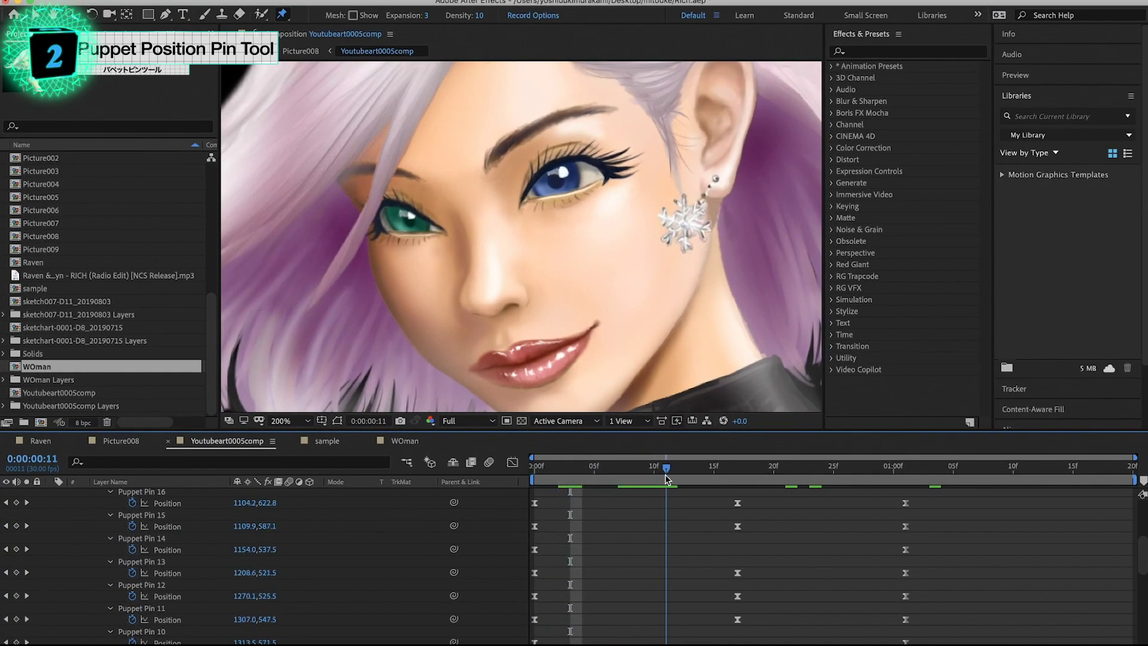
pyautogui.moveTo(720, 575); pyautogui.dragTo(873, 576)
pyautogui.moveTo(667, 489); pyautogui.dragTo(812, 472)
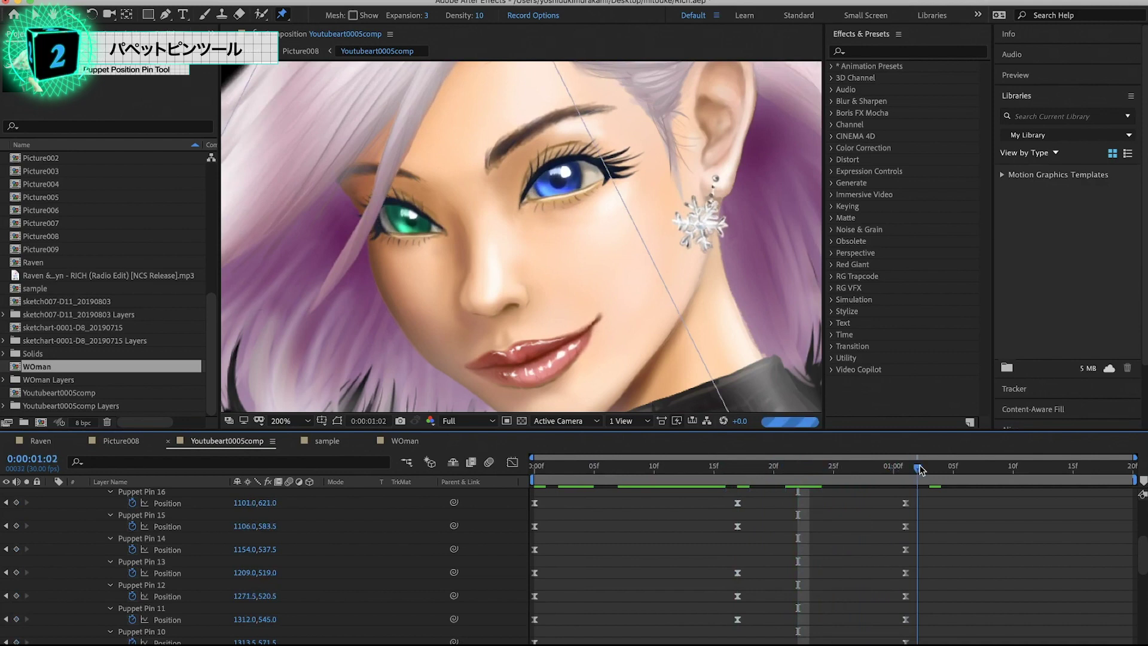
pyautogui.moveTo(812, 472); pyautogui.dragTo(929, 470)
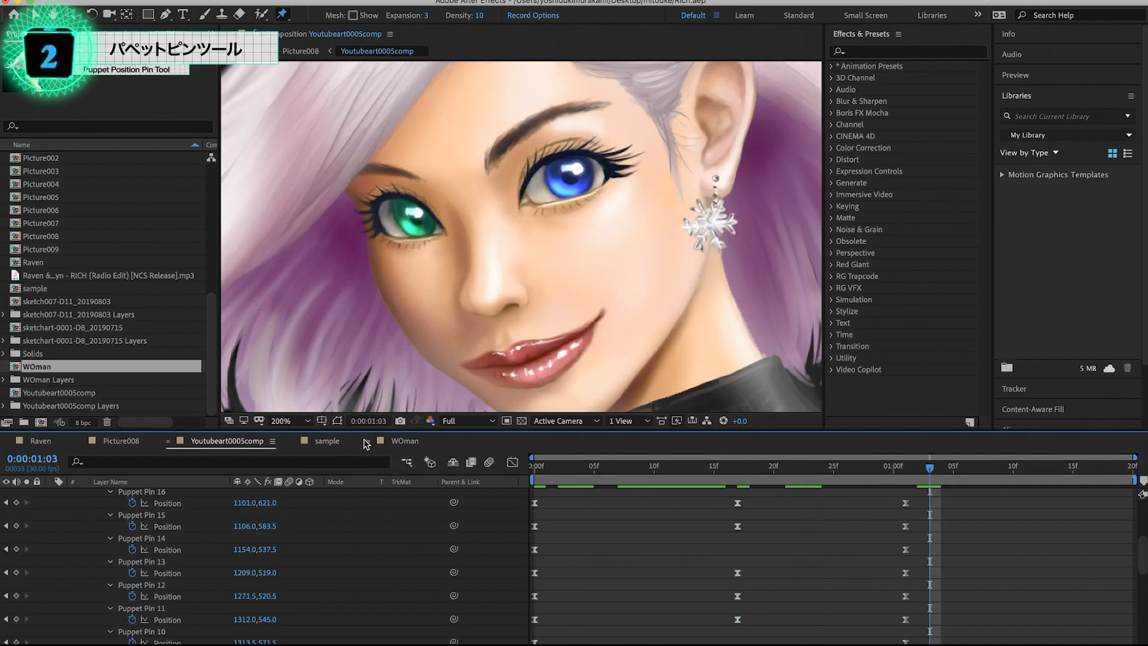
pyautogui.moveTo(610, 470); pyautogui.dragTo(733, 481)
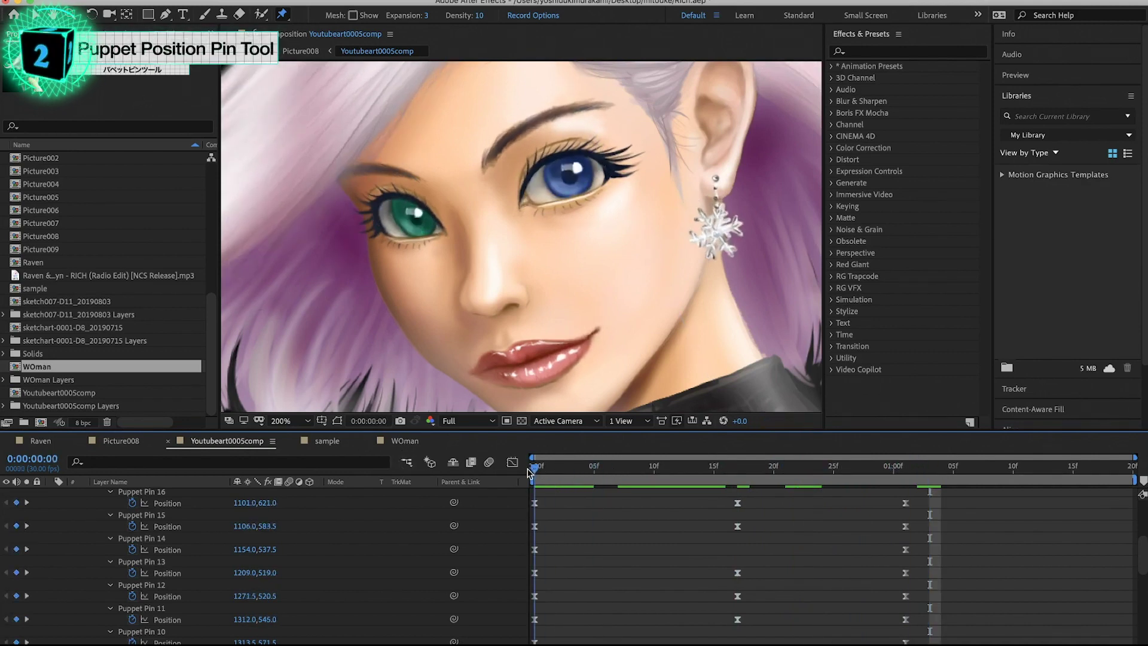
pyautogui.press('space')
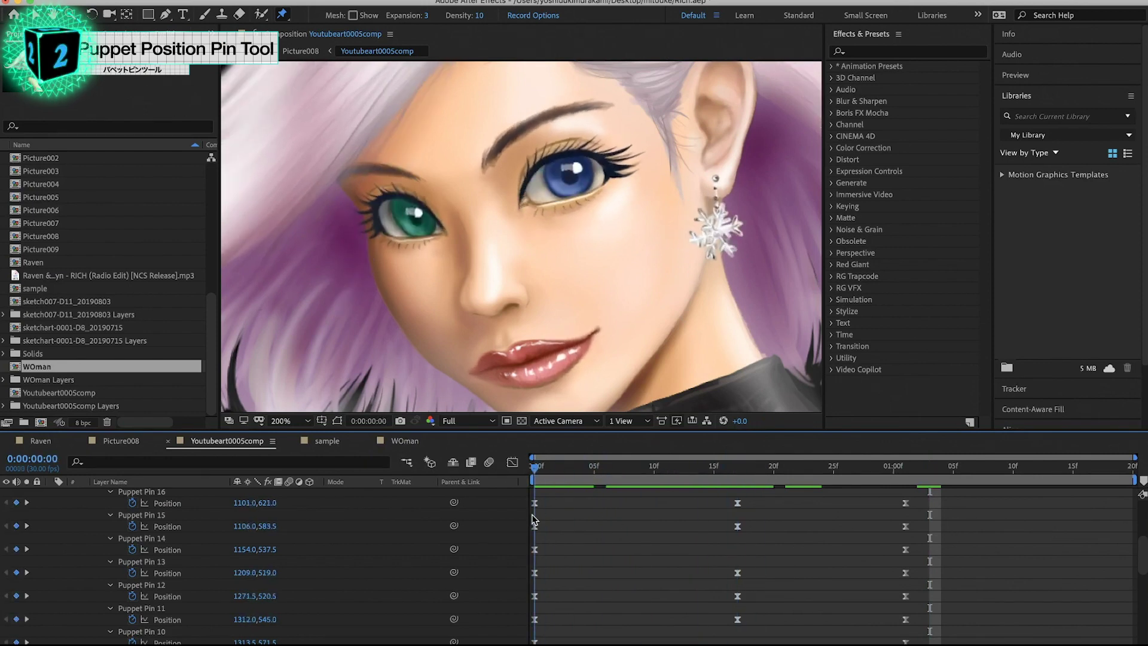
pyautogui.moveTo(752, 504); pyautogui.dragTo(750, 496)
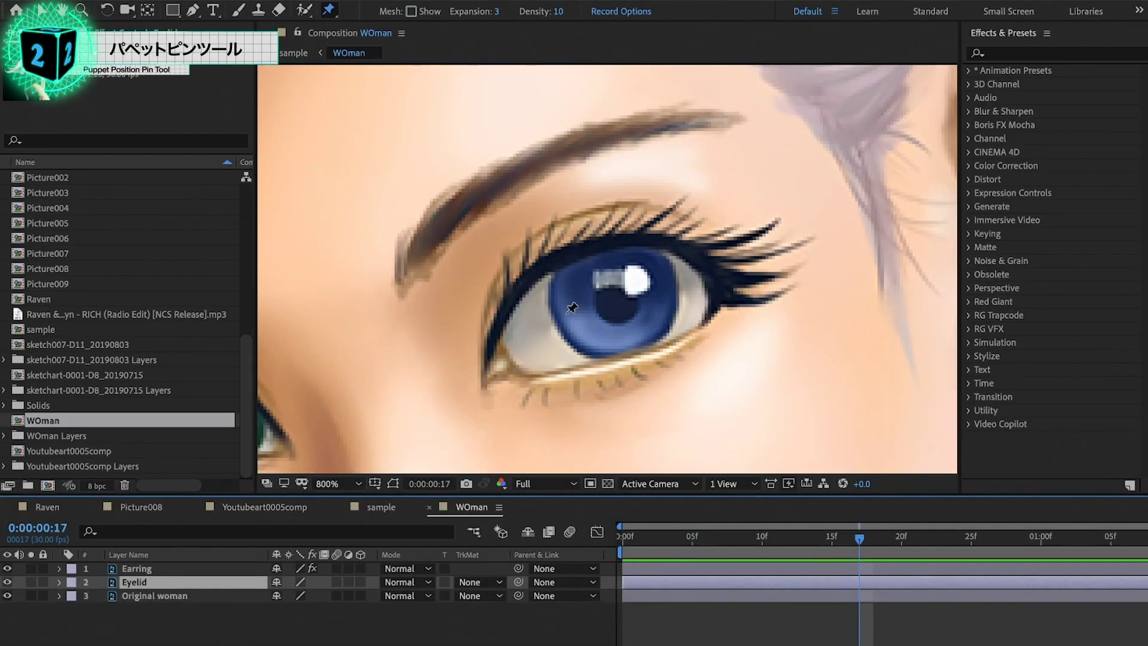
# - Place three puppet pins along the eyelid line on the Eyelid layer
pyautogui.click(484, 378)
pyautogui.click(489, 352)
pyautogui.click(507, 314)
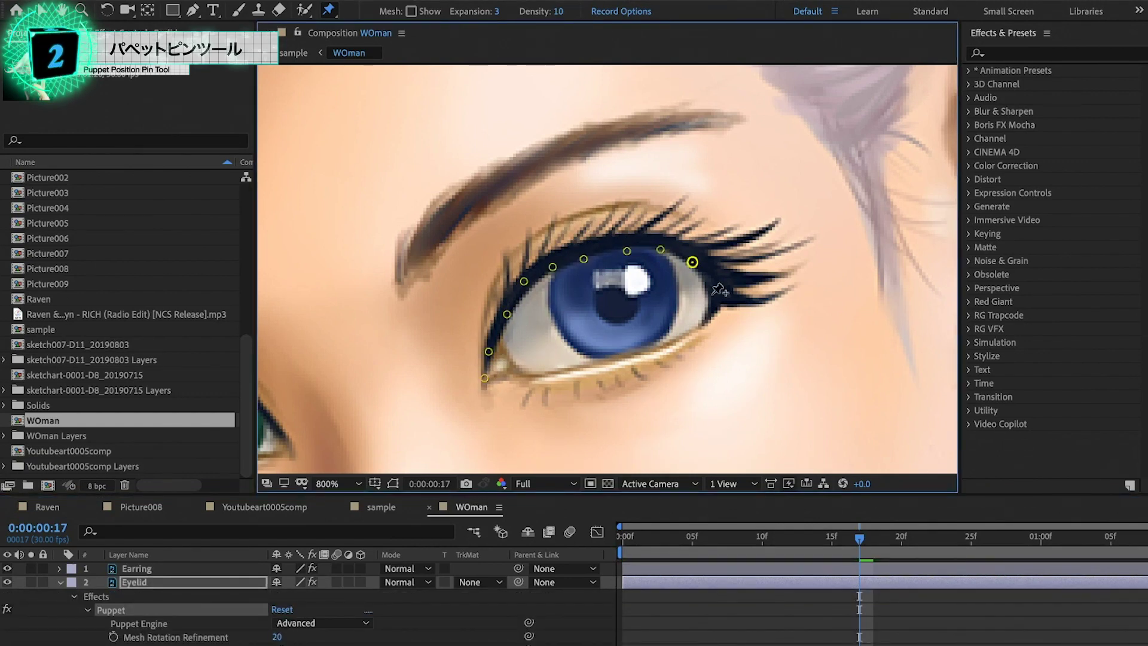
pyautogui.click(771, 196)
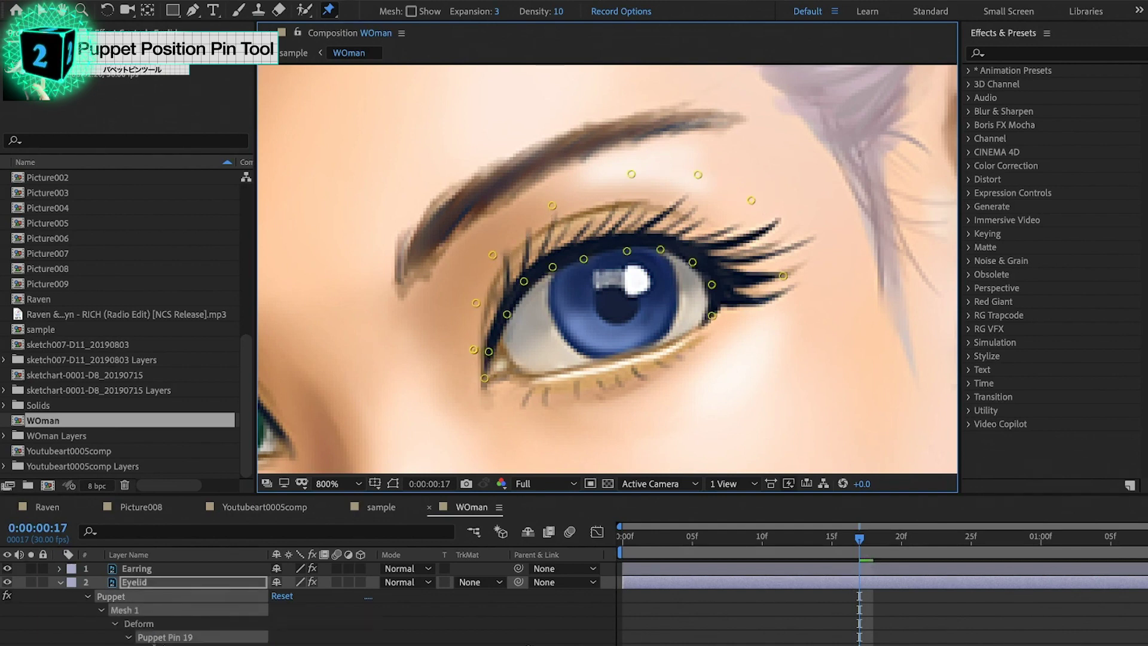
# - At the animation's start, pull the lower-lid pins down and right, then preview the eye
pyautogui.press('u')
pyautogui.press('pageup')
pyautogui.press('pageup')
pyautogui.press('pageup')
pyautogui.press('pageup')
pyautogui.press('pageup')
pyautogui.moveTo(507, 314); pyautogui.dragTo(518, 327)
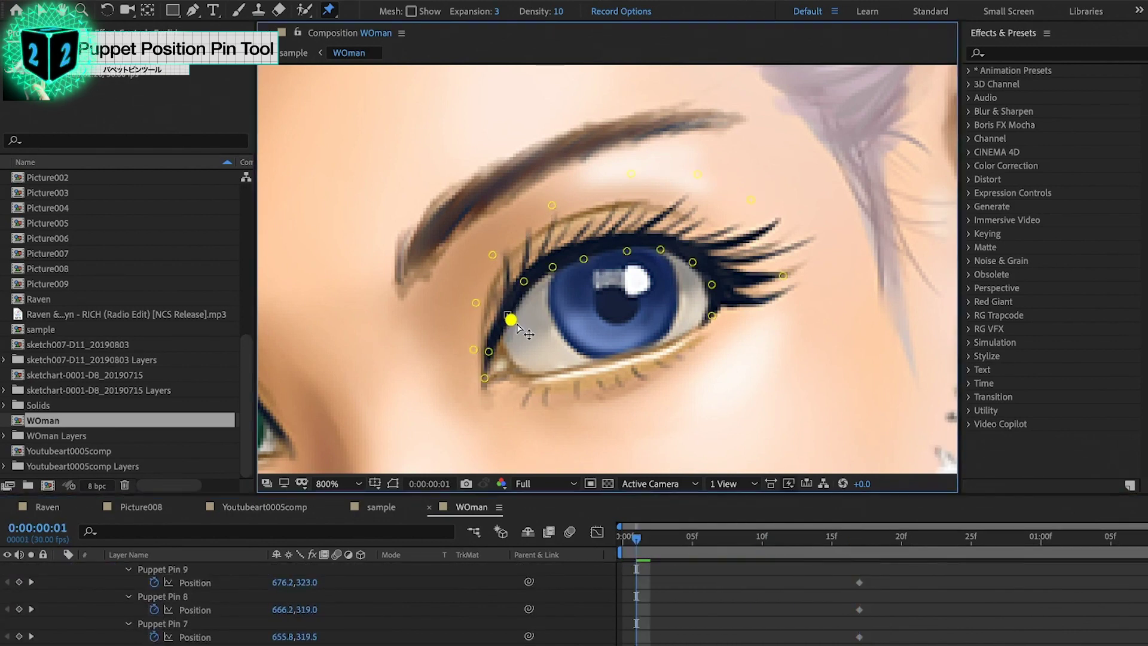
pyautogui.moveTo(524, 281)
pyautogui.mouseDown()
pyautogui.moveTo(533, 303)
pyautogui.moveTo(586, 276)
pyautogui.moveTo(660, 265)
pyautogui.moveTo(708, 289)
pyautogui.mouseUp()
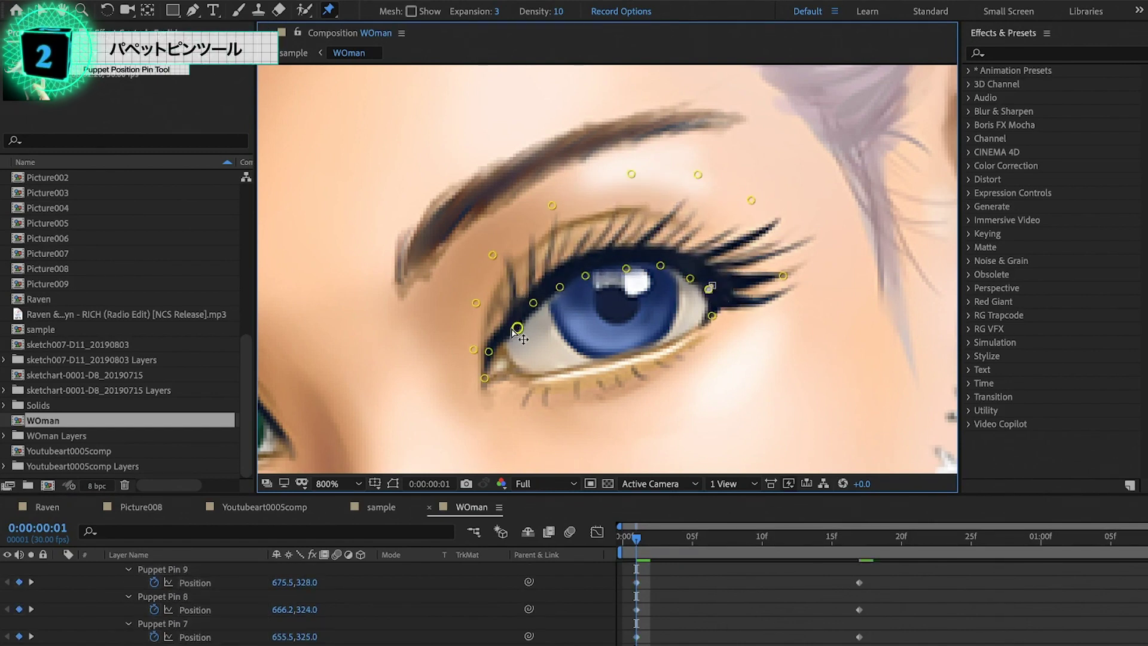
pyautogui.moveTo(488, 351); pyautogui.dragTo(502, 354)
pyautogui.click(862, 620)
pyautogui.press('space')
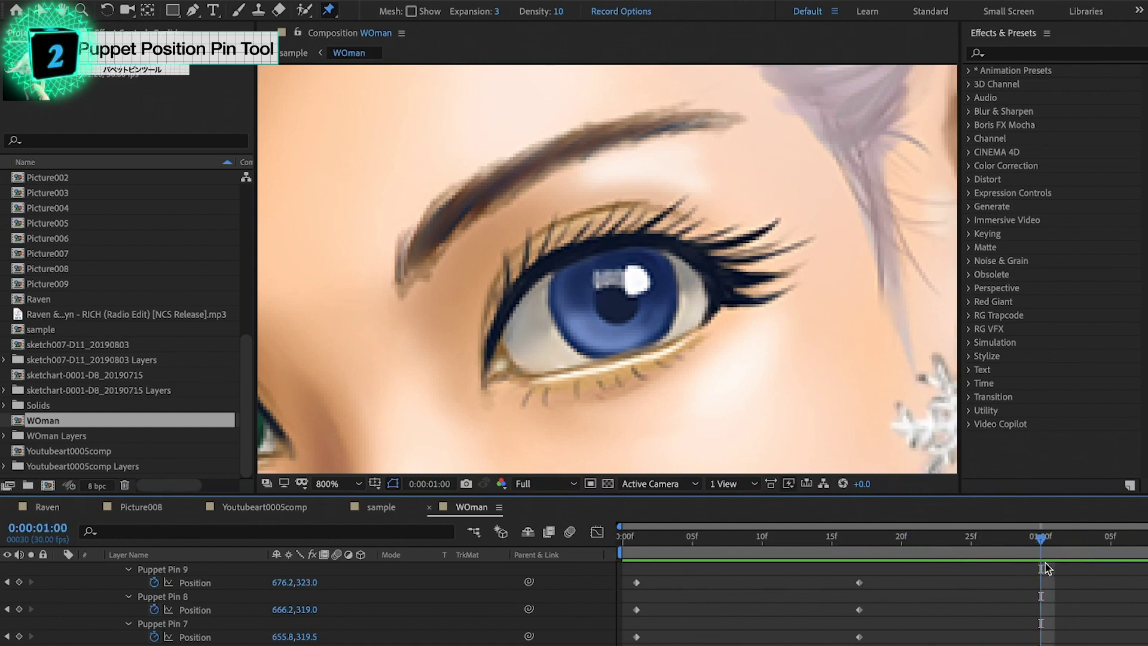
# - At 1:00, drag the upper-lid pins down onto the lid line, shift the lower-lid pins, and preview
pyautogui.click(859, 610)
pyautogui.moveTo(692, 261)
pyautogui.mouseDown()
pyautogui.moveTo(693, 250)
pyautogui.moveTo(660, 235)
pyautogui.moveTo(547, 257)
pyautogui.moveTo(540, 305)
pyautogui.mouseUp()
pyautogui.click(547, 257)
pyautogui.moveTo(548, 258)
pyautogui.mouseDown()
pyautogui.moveTo(563, 287)
pyautogui.moveTo(590, 278)
pyautogui.mouseUp()
pyautogui.moveTo(626, 238)
pyautogui.mouseDown()
pyautogui.moveTo(629, 269)
pyautogui.moveTo(689, 274)
pyautogui.mouseUp()
pyautogui.click(507, 314)
pyautogui.moveTo(509, 321)
pyautogui.mouseDown()
pyautogui.moveTo(523, 331)
pyautogui.moveTo(510, 363)
pyautogui.mouseUp()
pyautogui.press('space')
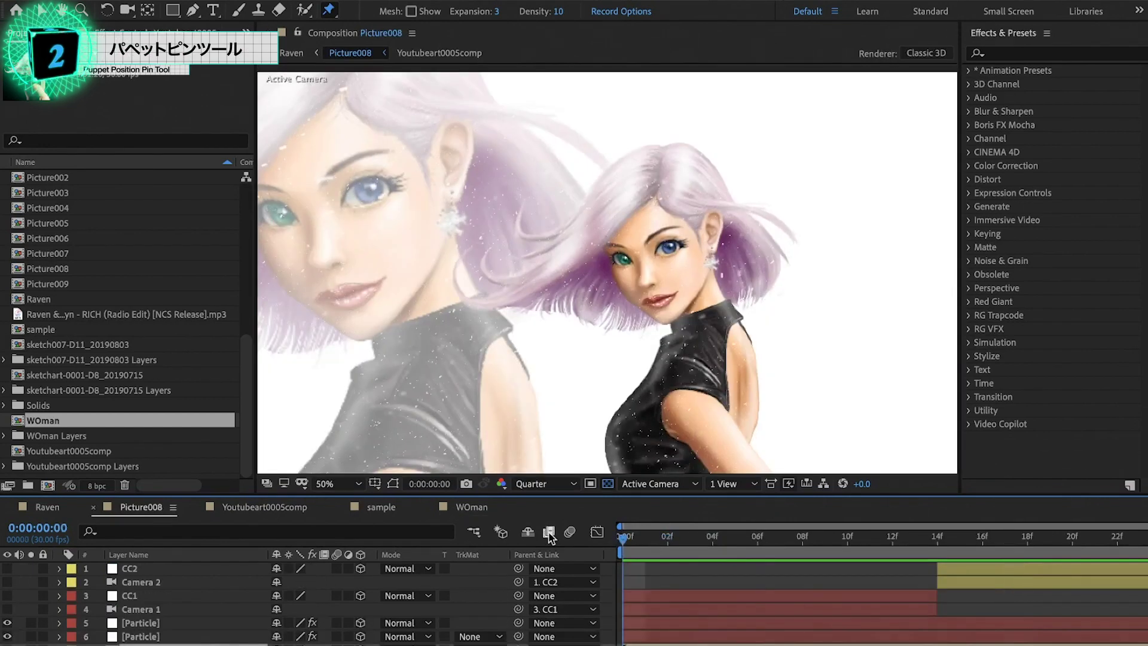
pyautogui.press('space')
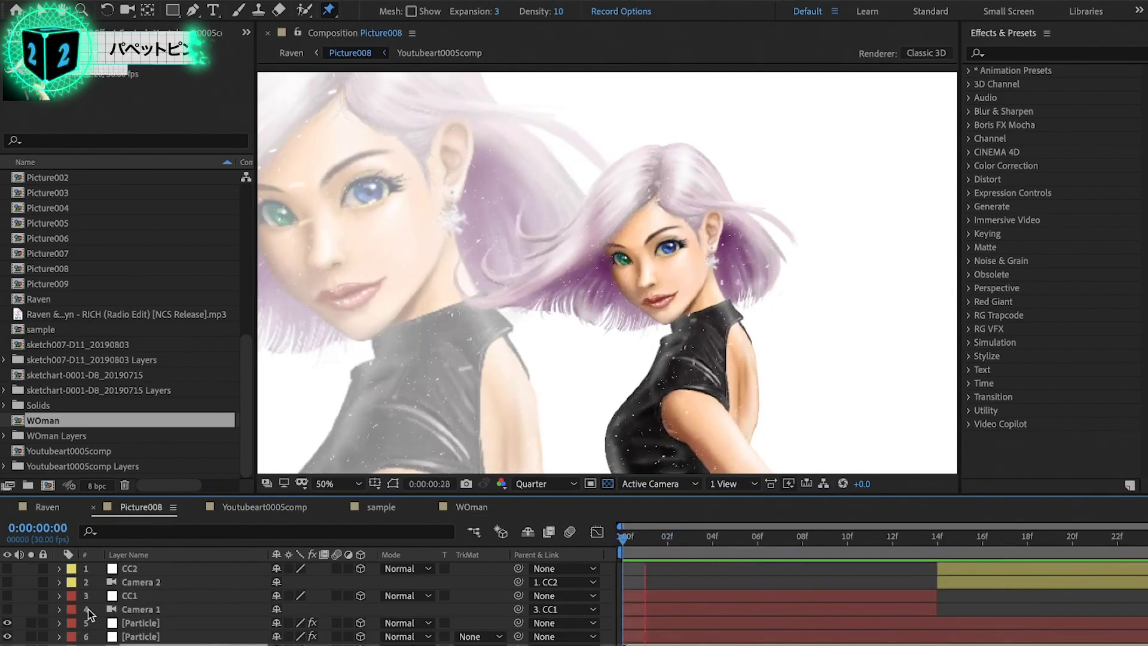
pyautogui.moveTo(7, 609); pyautogui.dragTo(6, 560)
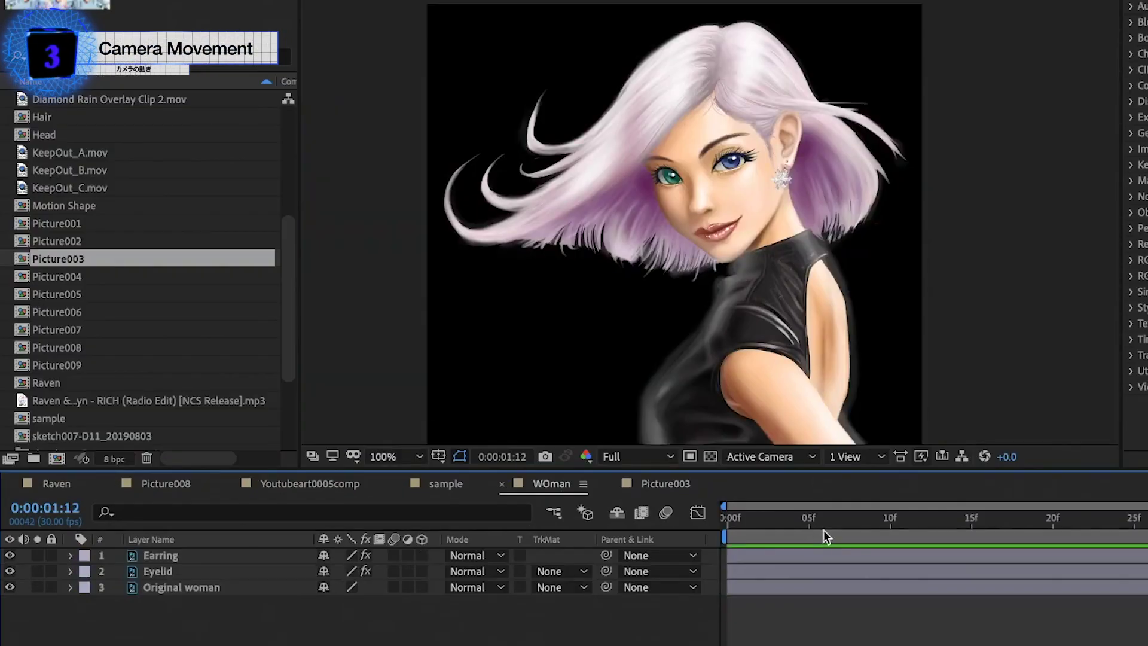
# - In the sample comp, add Camera 1 and Null 3 and trim both to end at frame 19
pyautogui.click(455, 486)
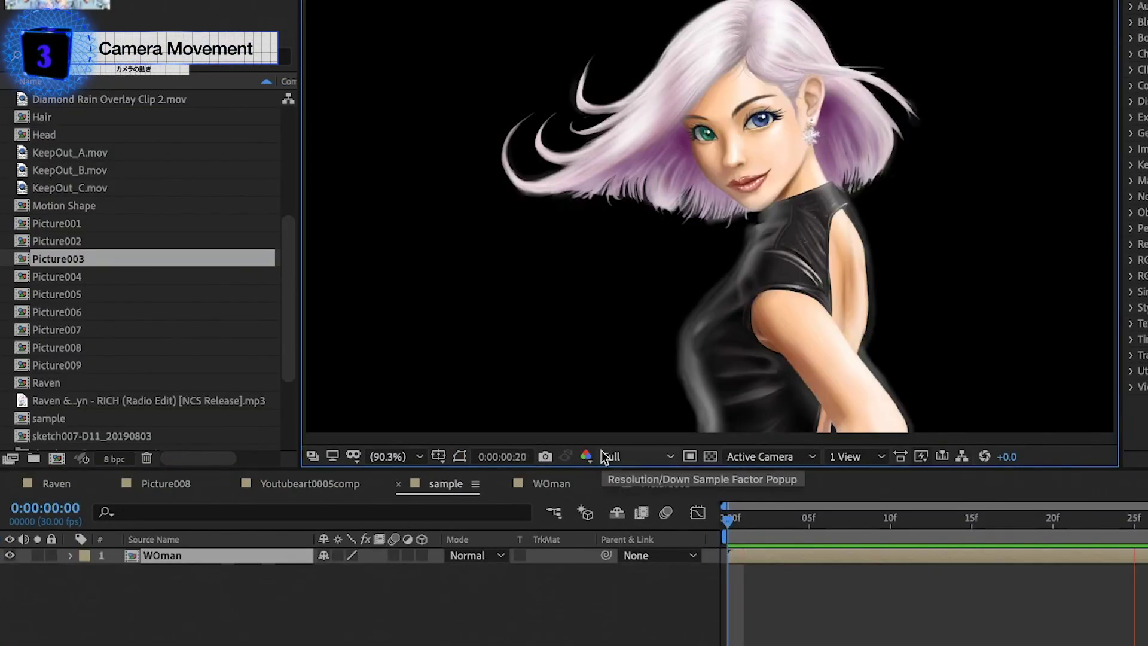
pyautogui.hotkey('ctrl', 'shift', 'alt', 'c')
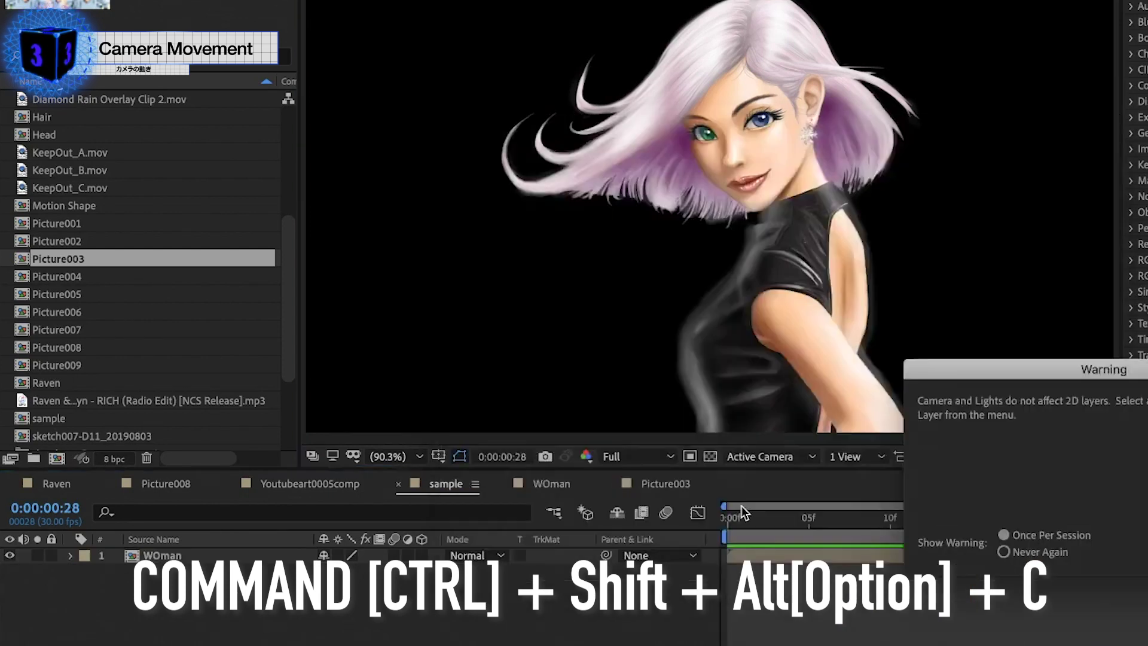
pyautogui.press('Return')
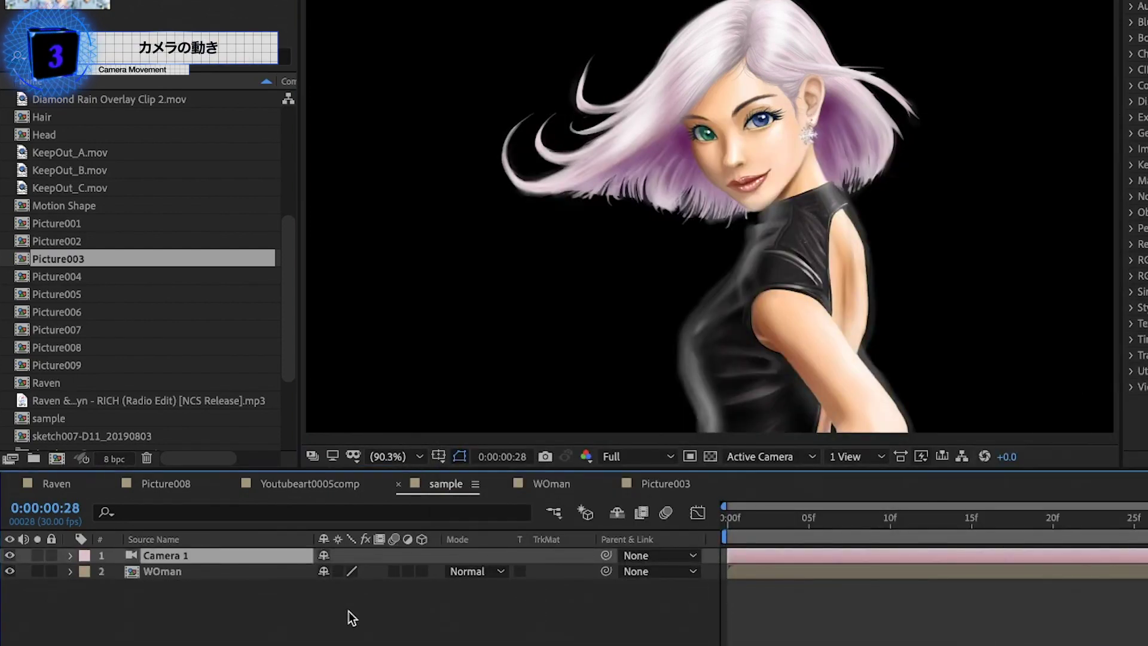
pyautogui.hotkey('ctrl', 'shift', 'alt', 'y')
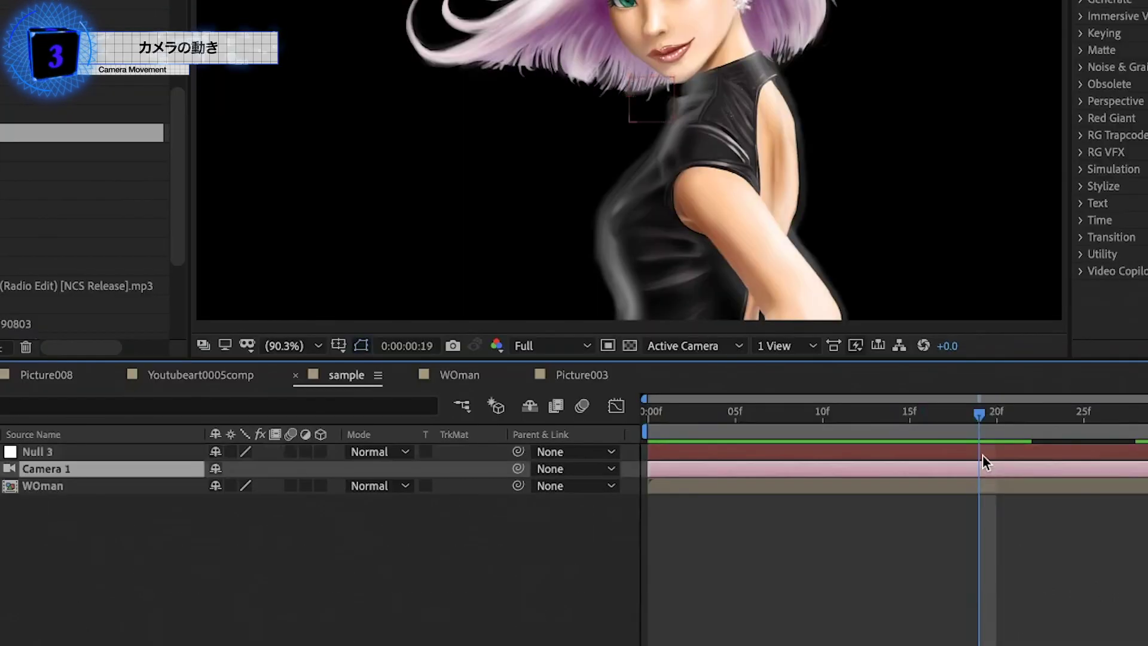
pyautogui.keyDown('ctrl'); pyautogui.click(982, 453); pyautogui.keyUp('ctrl')
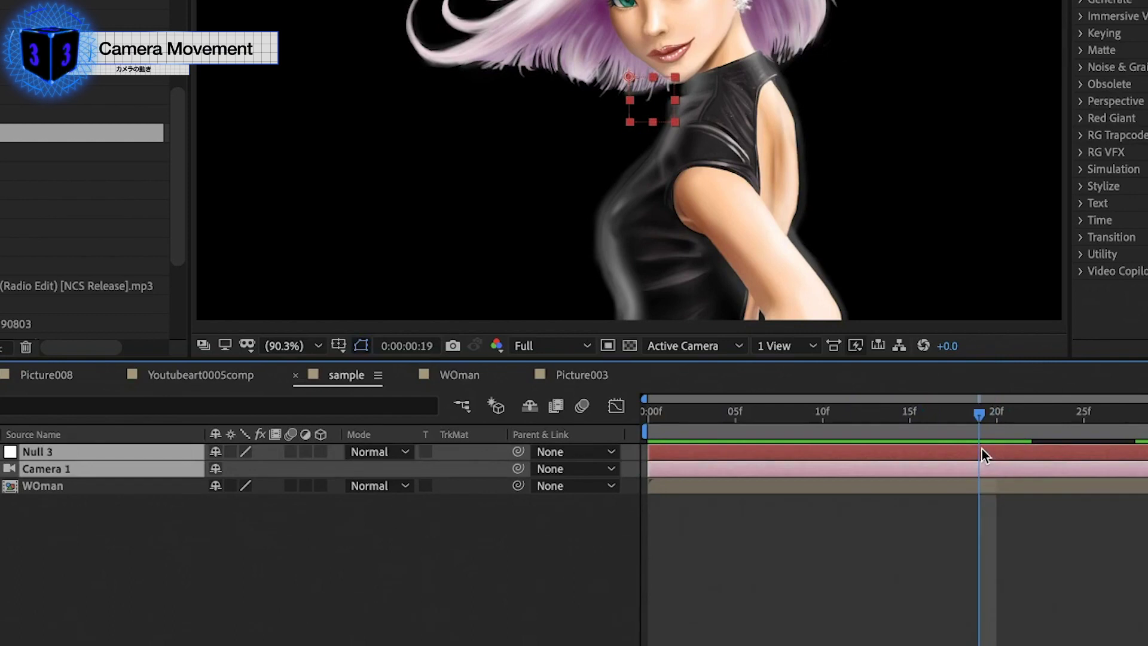
pyautogui.hotkey('alt', ']')
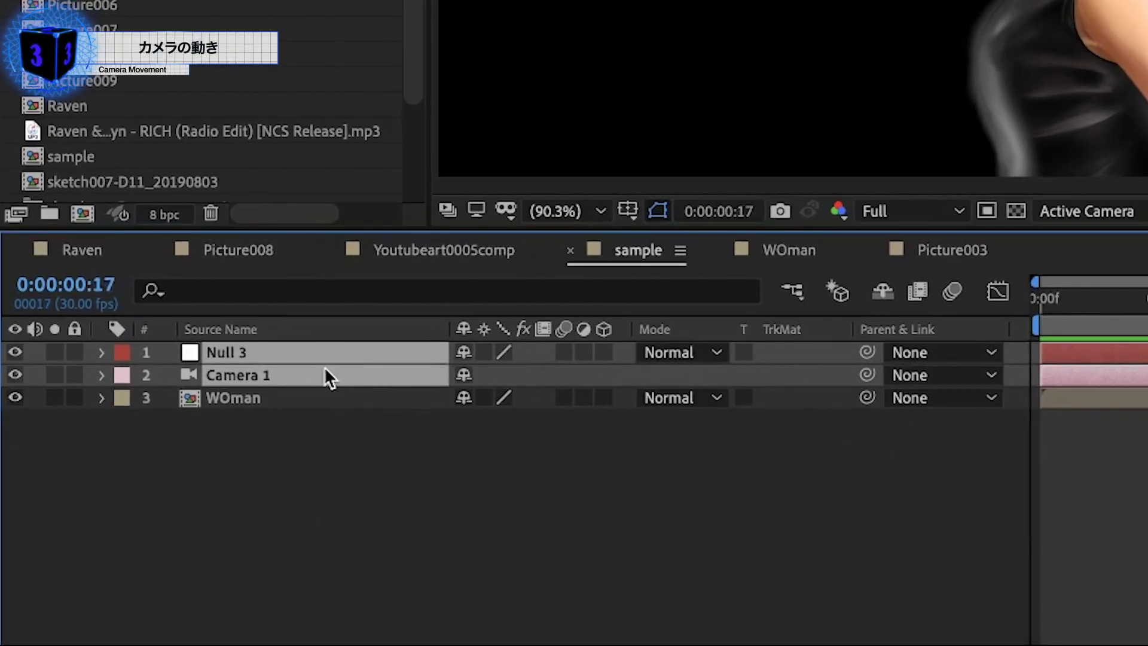
# - Parent Camera 1 to Null 3 and switch Null 3 and WOman to 3D layers
pyautogui.click(674, 497)
pyautogui.click(272, 369)
pyautogui.moveTo(868, 374); pyautogui.dragTo(275, 349)
pyautogui.click(275, 352)
pyautogui.press('p')
pyautogui.click(244, 415)
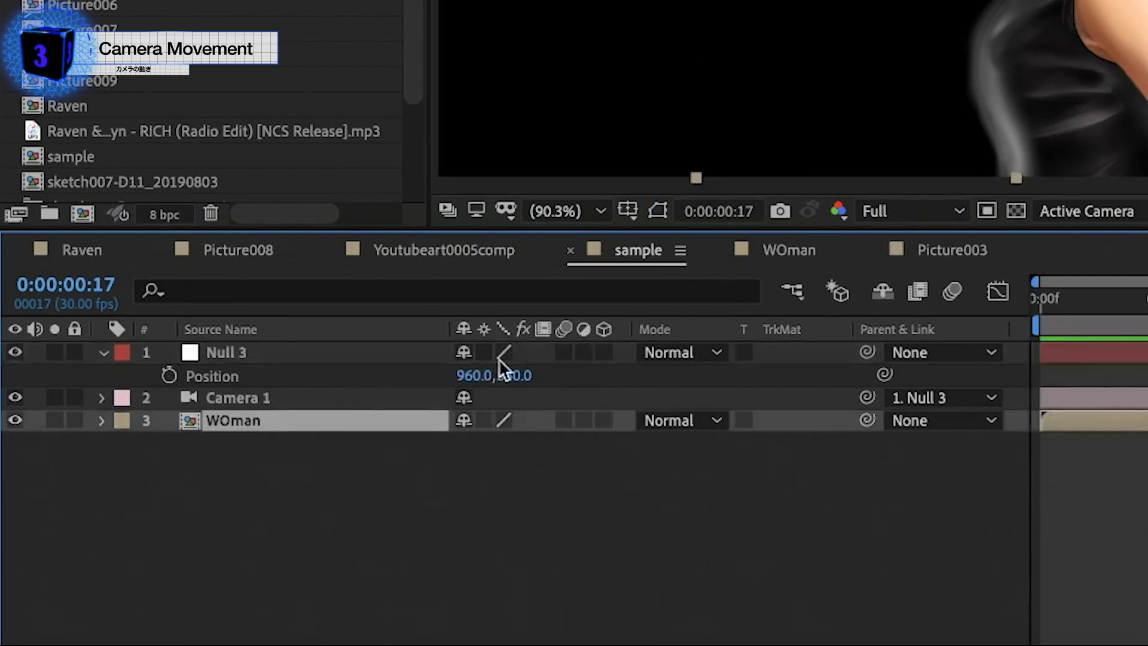
pyautogui.click(603, 354)
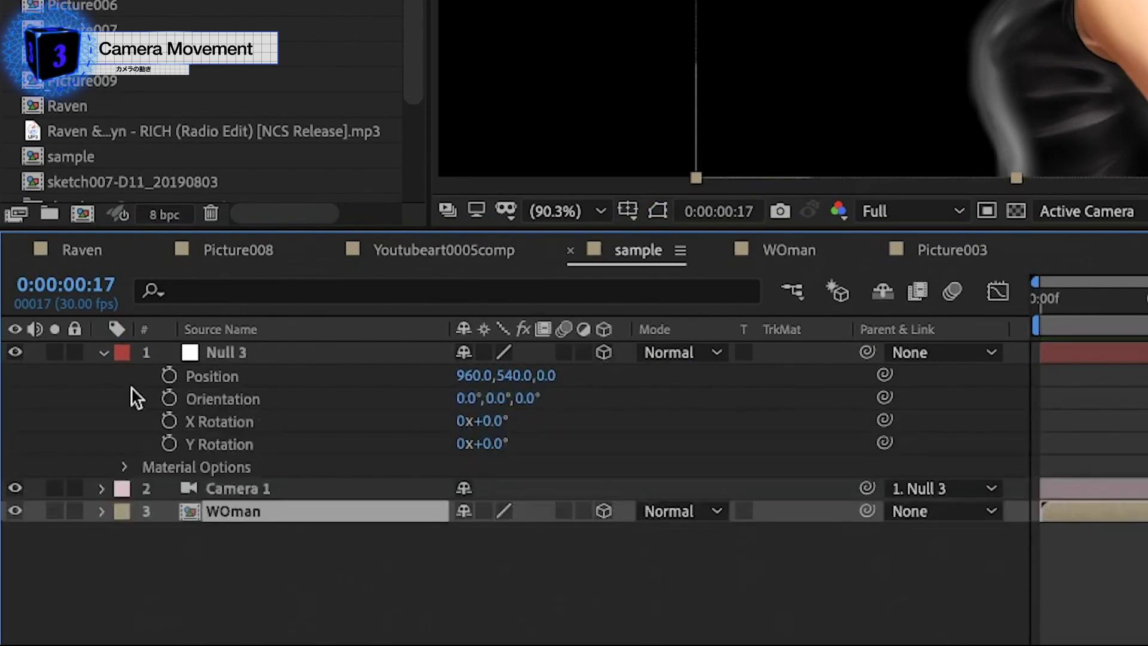
pyautogui.click(103, 354)
# - Test-slide Null 3's Position, restore X to 960, and select Camera 1 with Null 3
pyautogui.click(202, 352)
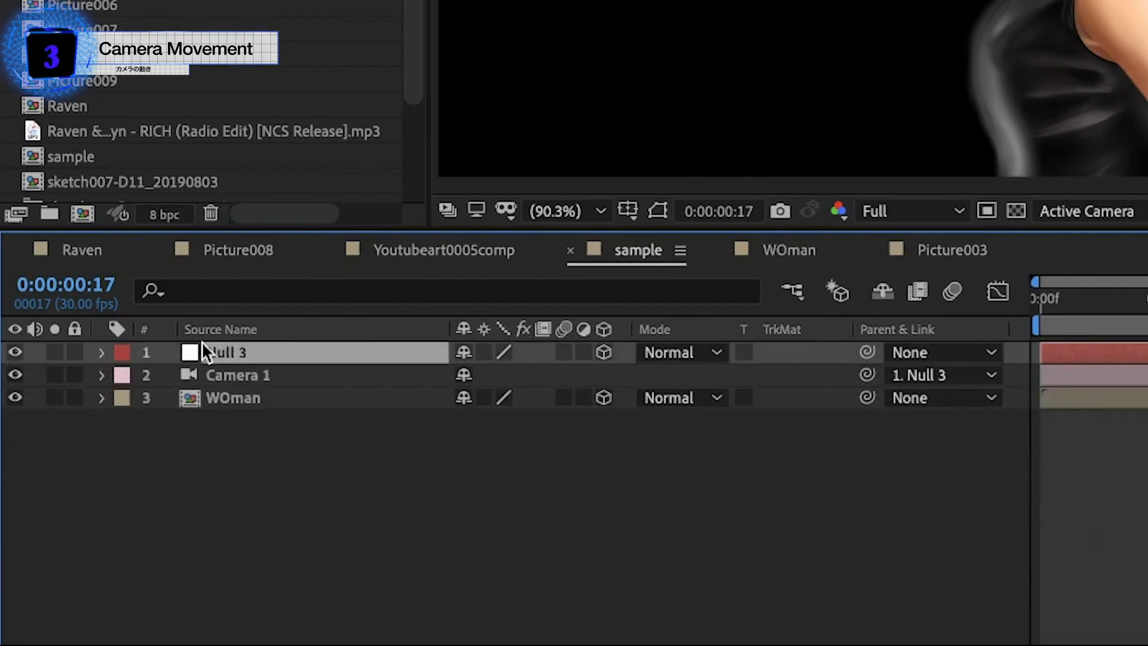
pyautogui.press('p')
pyautogui.moveTo(457, 393); pyautogui.dragTo(360, 387)
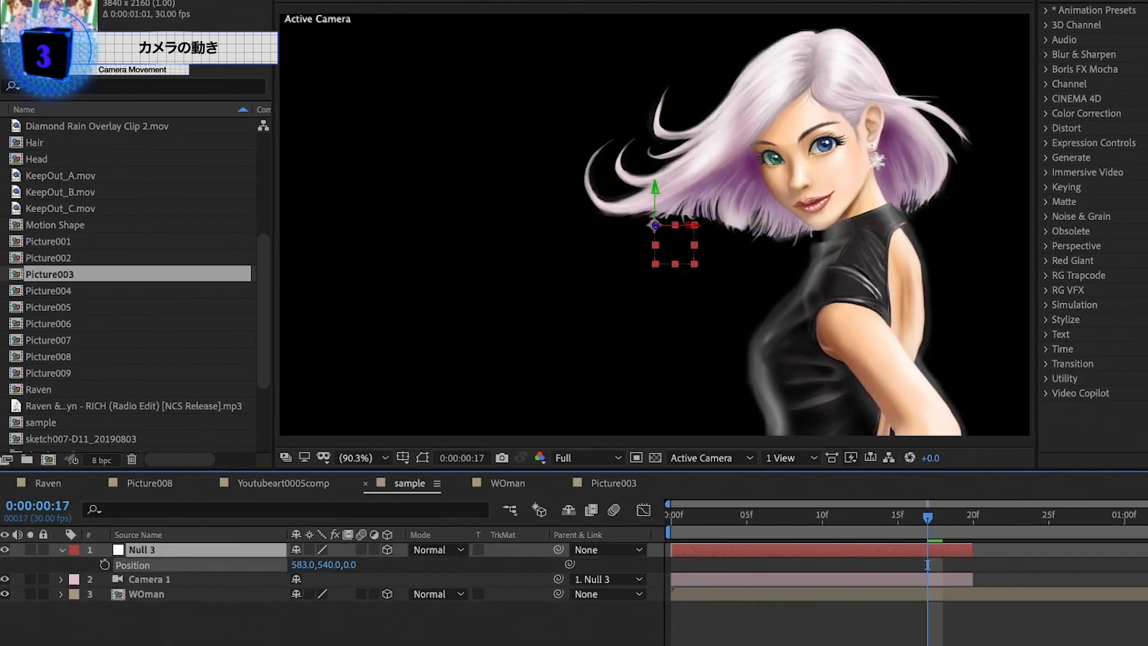
pyautogui.moveTo(236, 561); pyautogui.dragTo(274, 561)
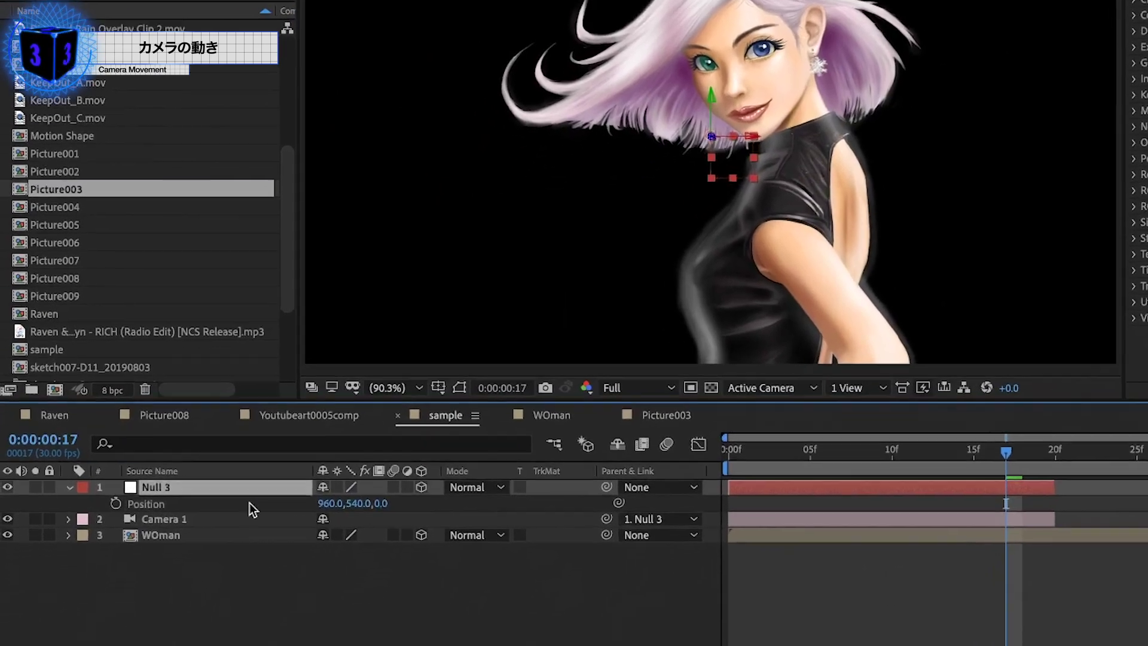
pyautogui.click(152, 574)
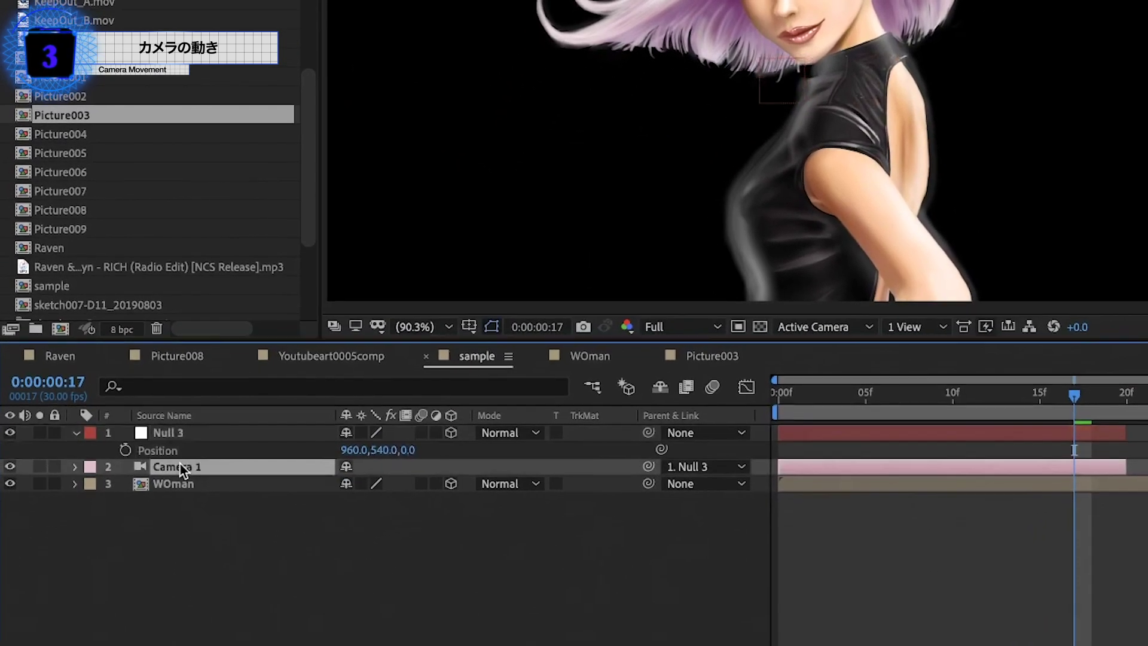
pyautogui.keyDown('shift'); pyautogui.click(195, 433); pyautogui.keyUp('shift')
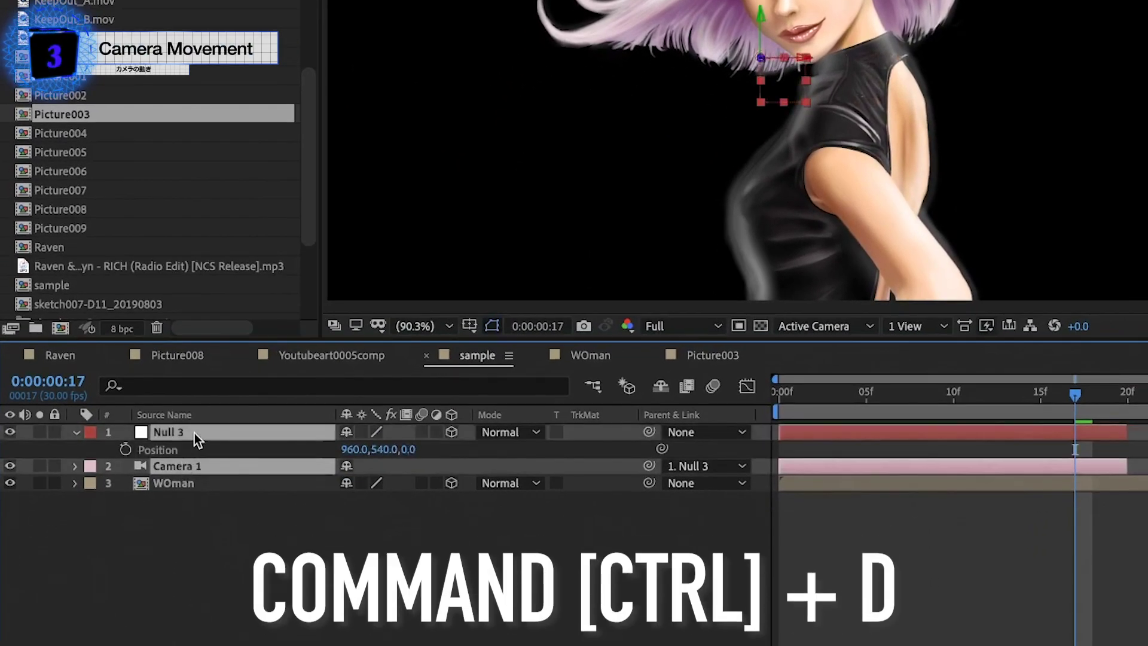
# - Duplicate Null 3 and Camera 1, reorder the copies, and slide them to start after the originals
pyautogui.hotkey('ctrl', 'd')
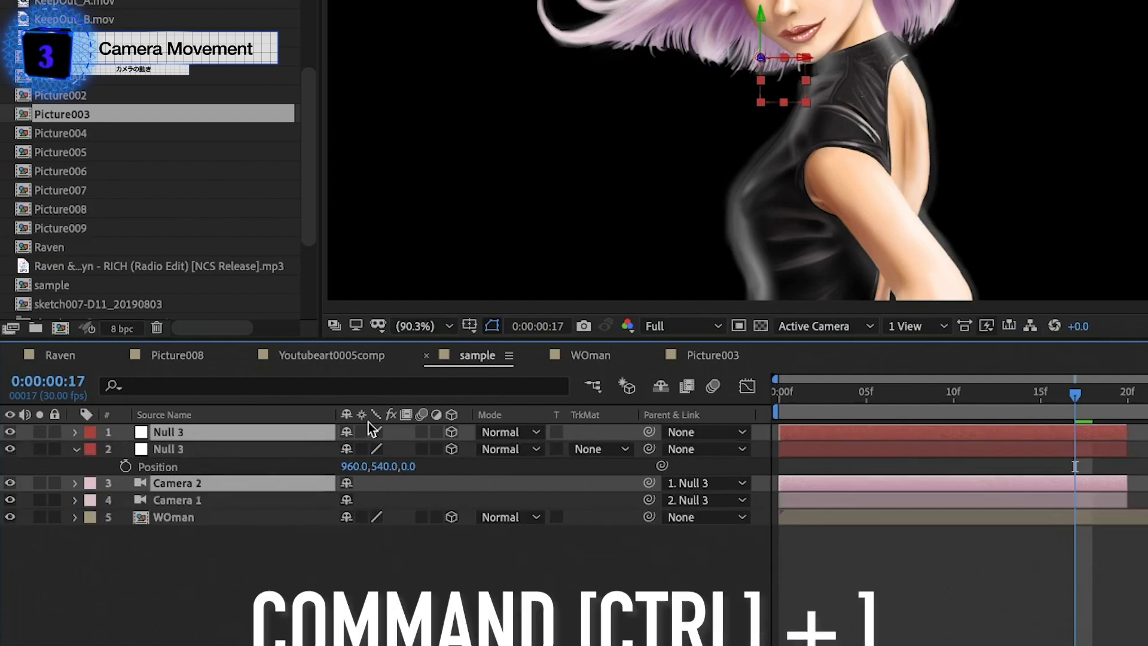
pyautogui.hotkey('ctrl', ']')
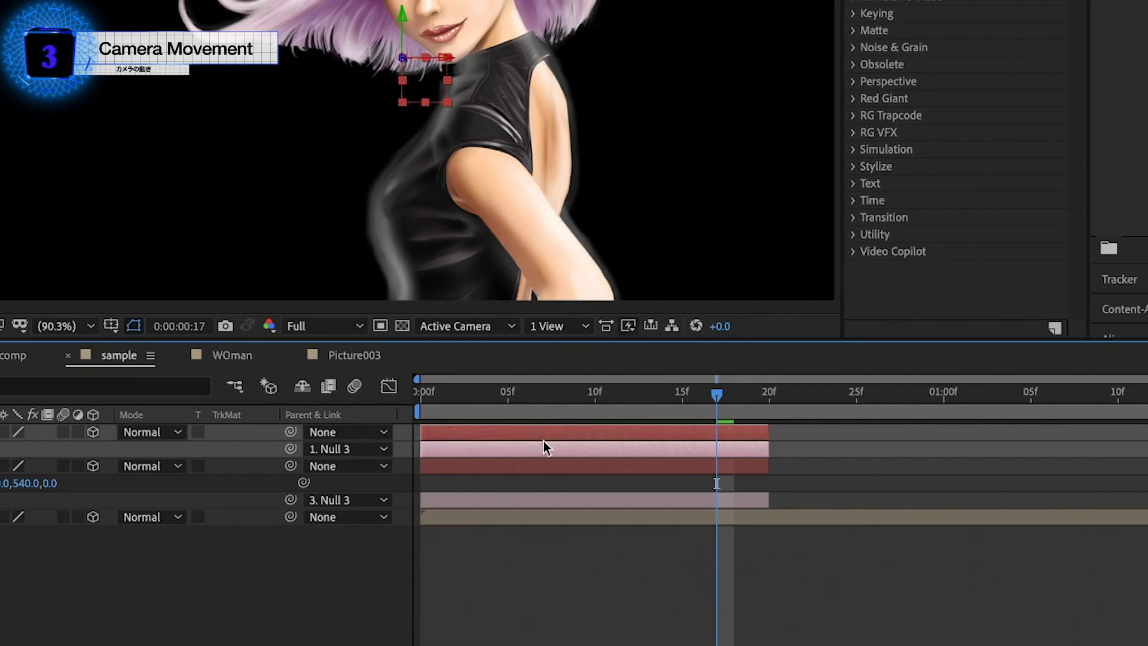
pyautogui.moveTo(544, 440); pyautogui.dragTo(698, 455)
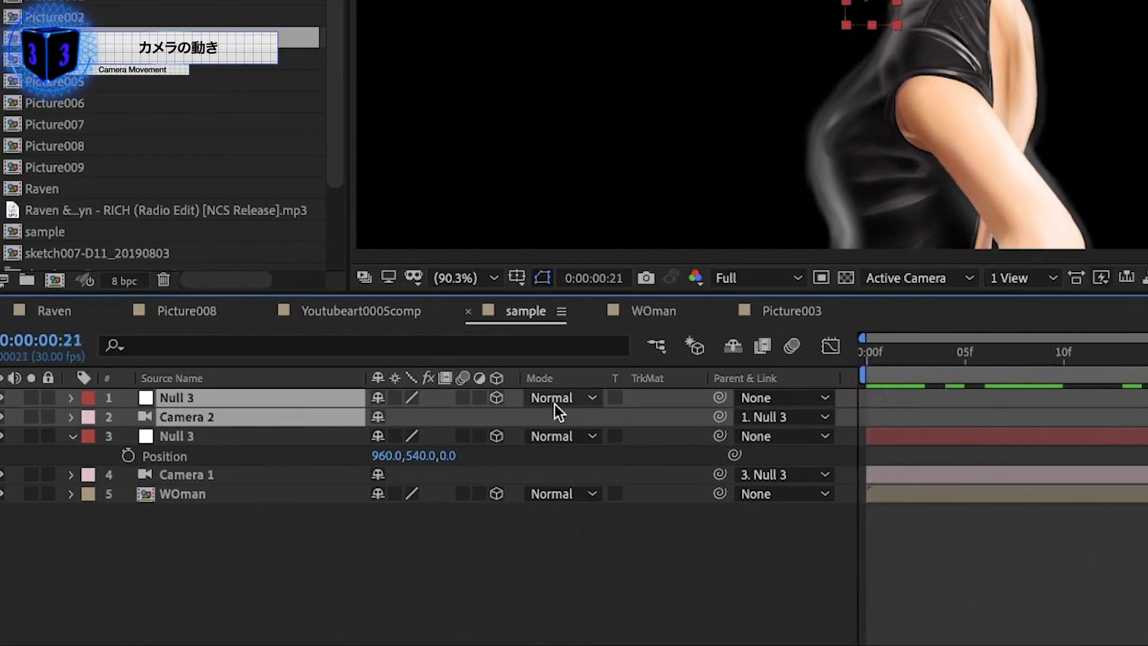
# - Label the copied rig Red and the original null and camera Yellow, then return to the first frame
pyautogui.click(106, 419)
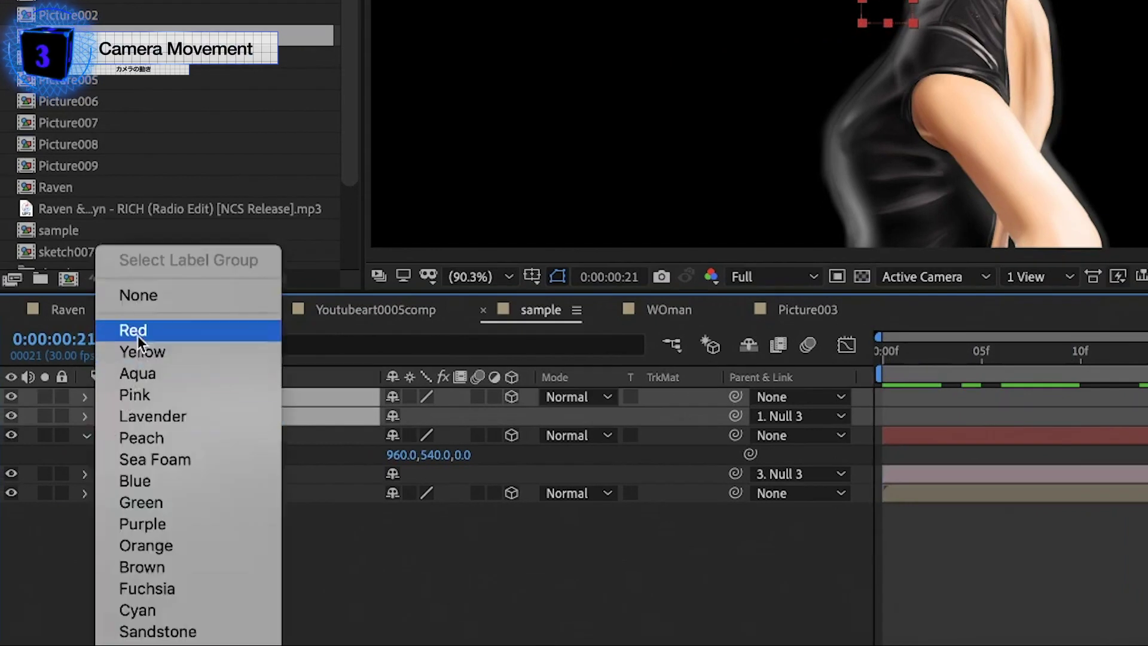
pyautogui.click(137, 335)
pyautogui.keyDown('shift'); pyautogui.click(170, 475); pyautogui.keyUp('shift')
pyautogui.click(104, 435)
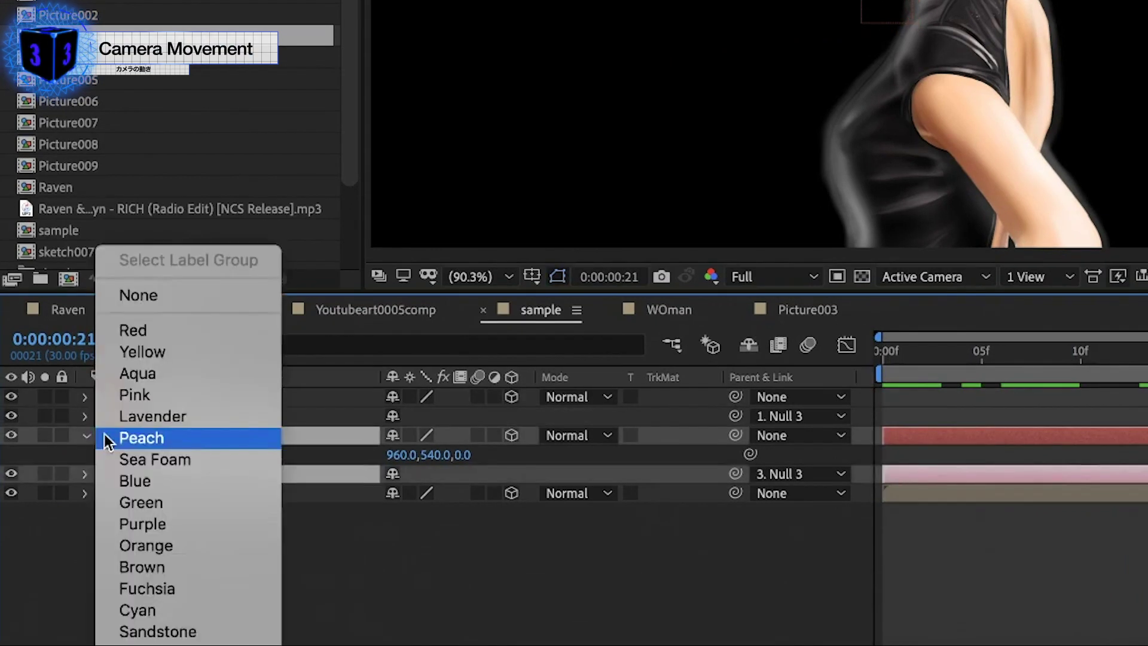
pyautogui.click(123, 353)
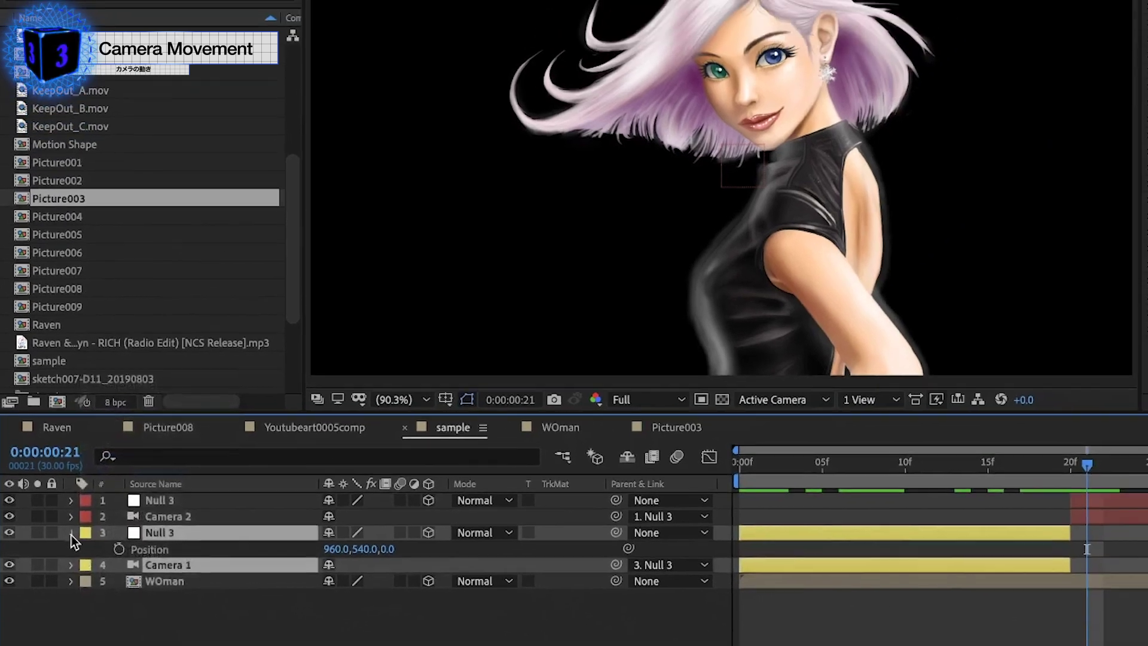
pyautogui.press('Home')
# - Keyframe the original Null 3's Position with Z at 38, end keyframe at frame 20, and preview
pyautogui.click(179, 541)
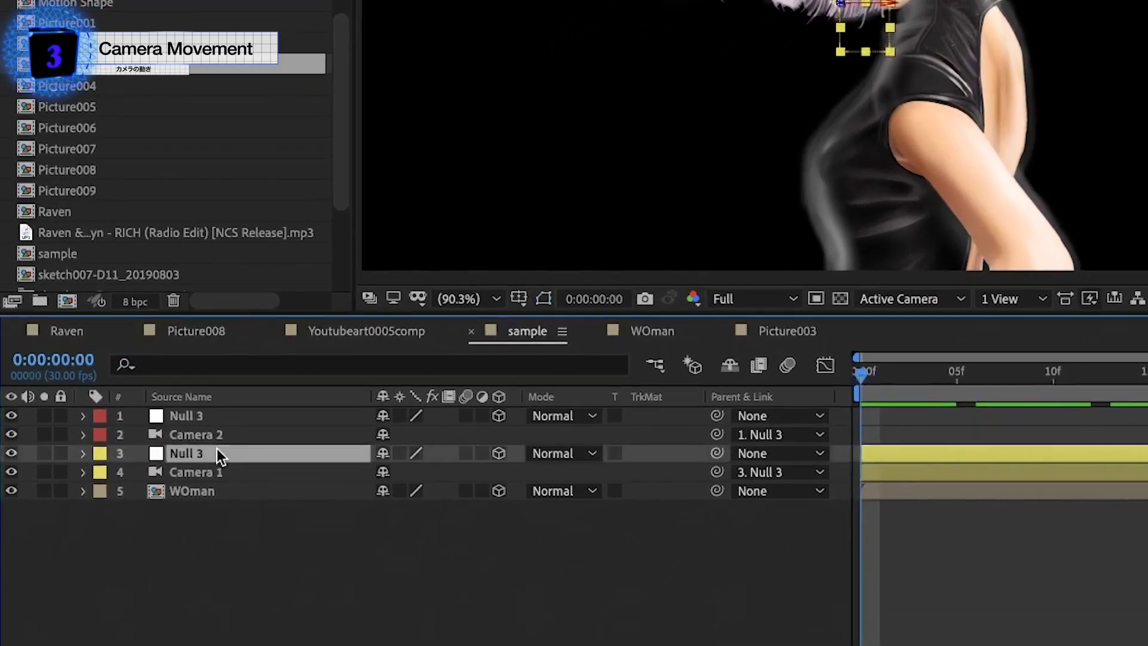
pyautogui.press('p')
pyautogui.click(142, 459)
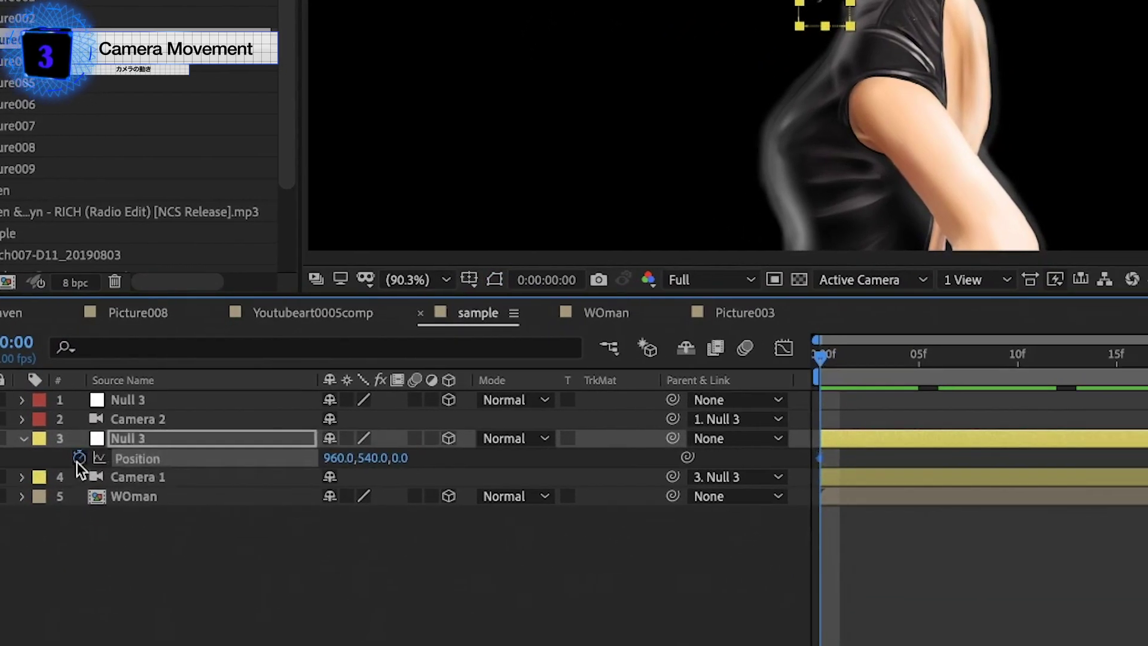
pyautogui.click(476, 357)
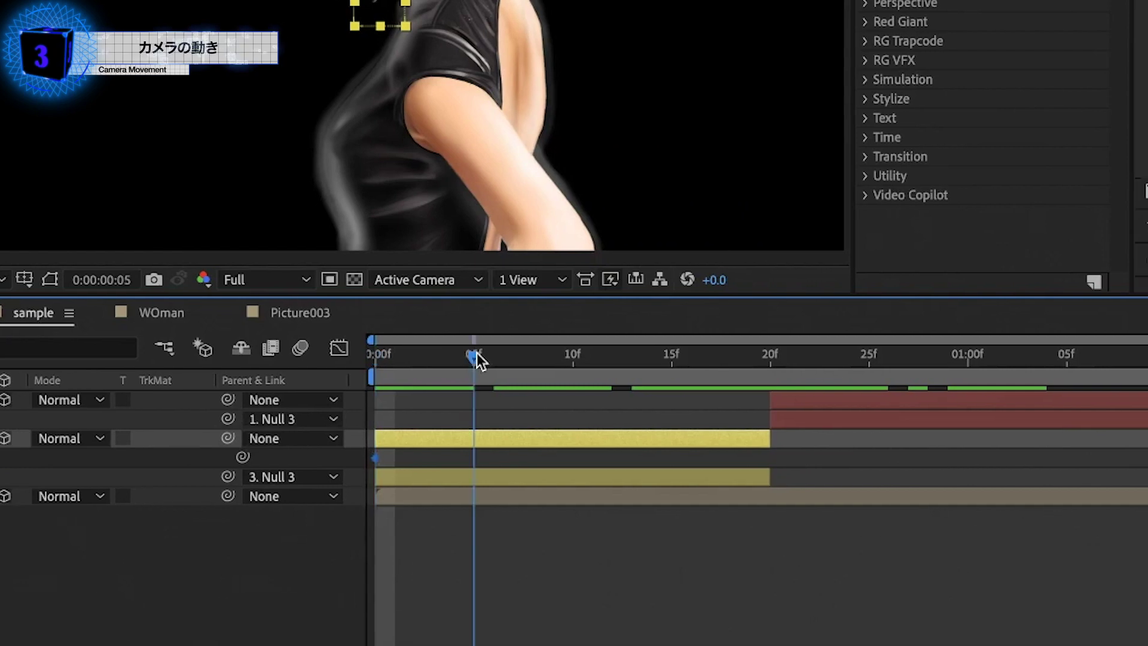
pyautogui.moveTo(476, 357); pyautogui.dragTo(631, 356)
pyautogui.moveTo(340, 592)
pyautogui.mouseDown()
pyautogui.moveTo(783, 551)
pyautogui.moveTo(601, 523)
pyautogui.mouseUp()
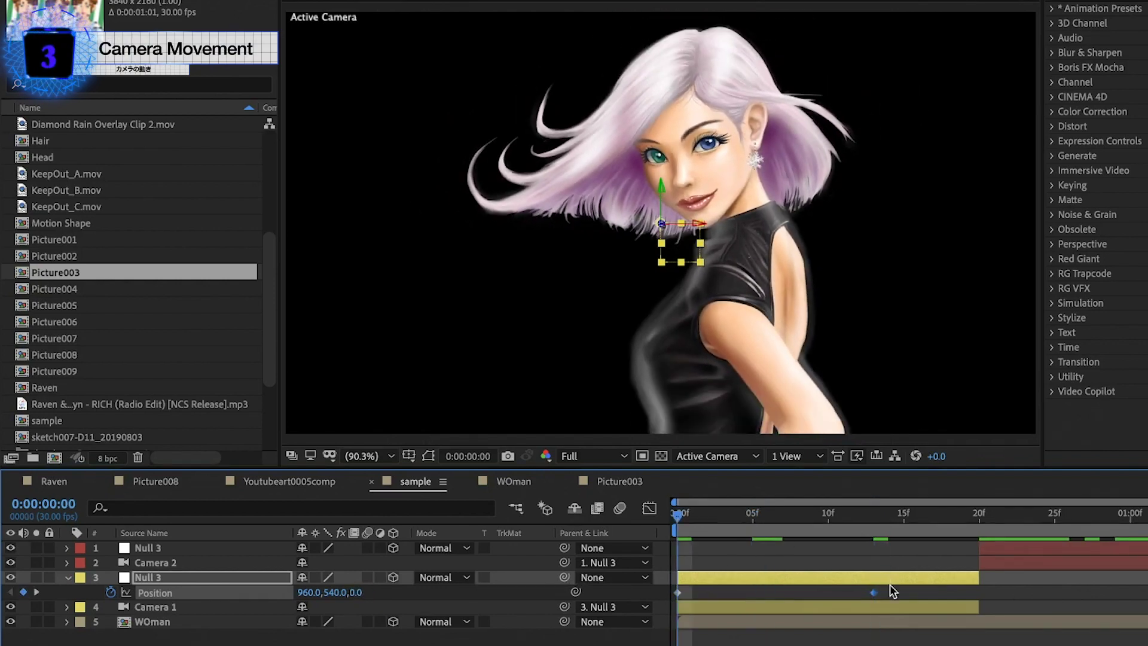
pyautogui.moveTo(874, 592); pyautogui.dragTo(979, 592)
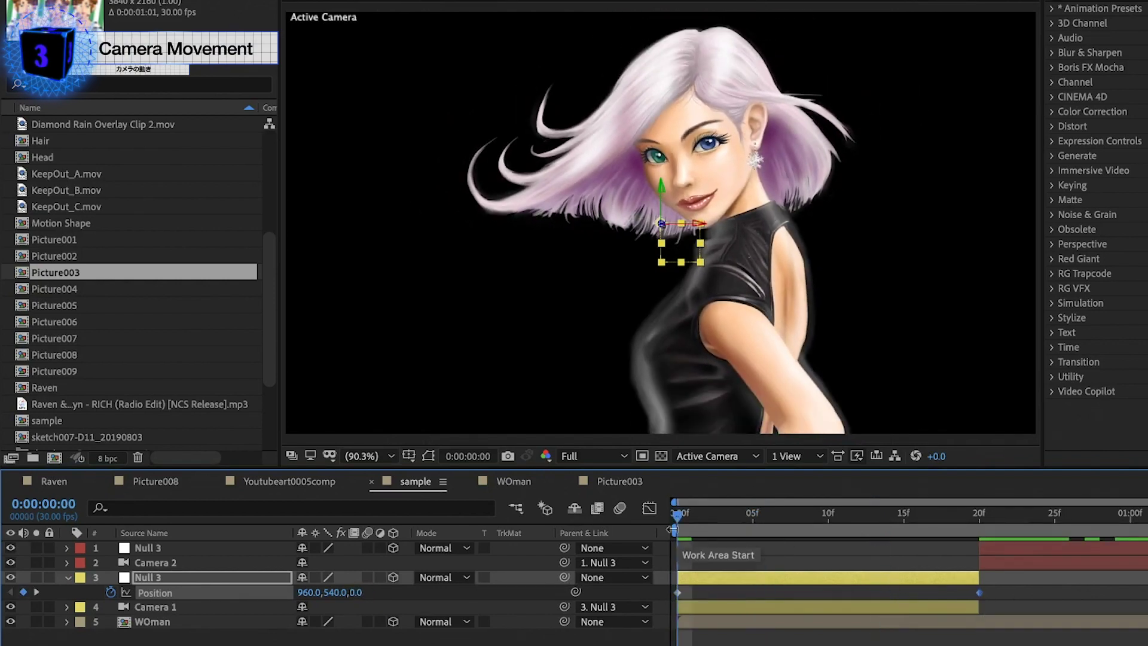
pyautogui.press('space')
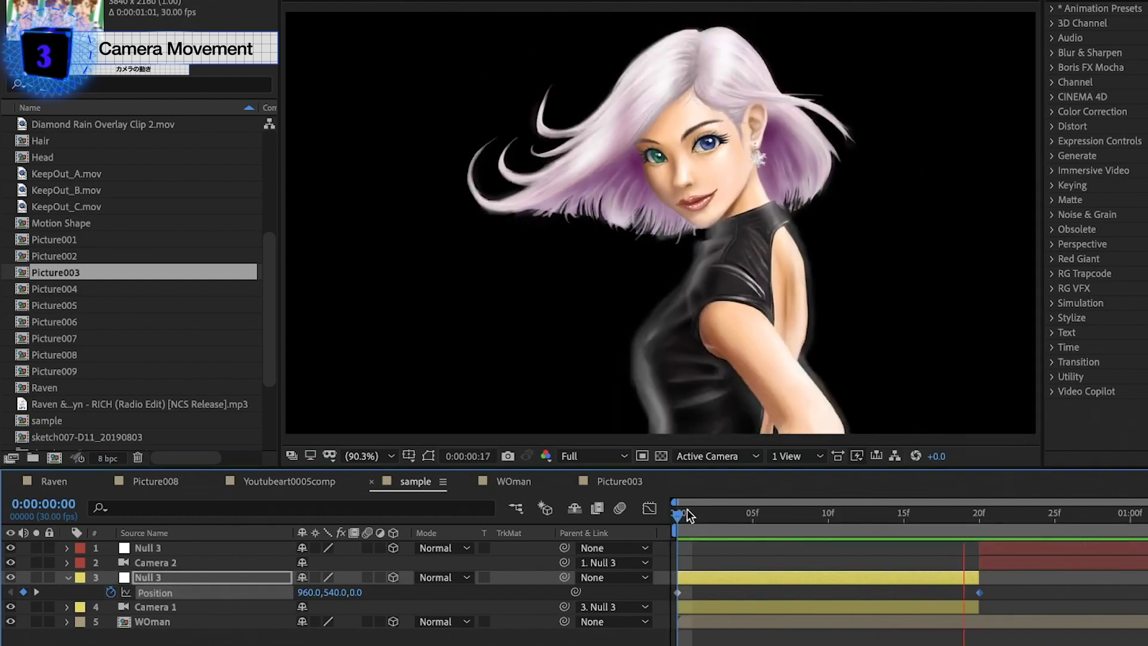
pyautogui.press('space')
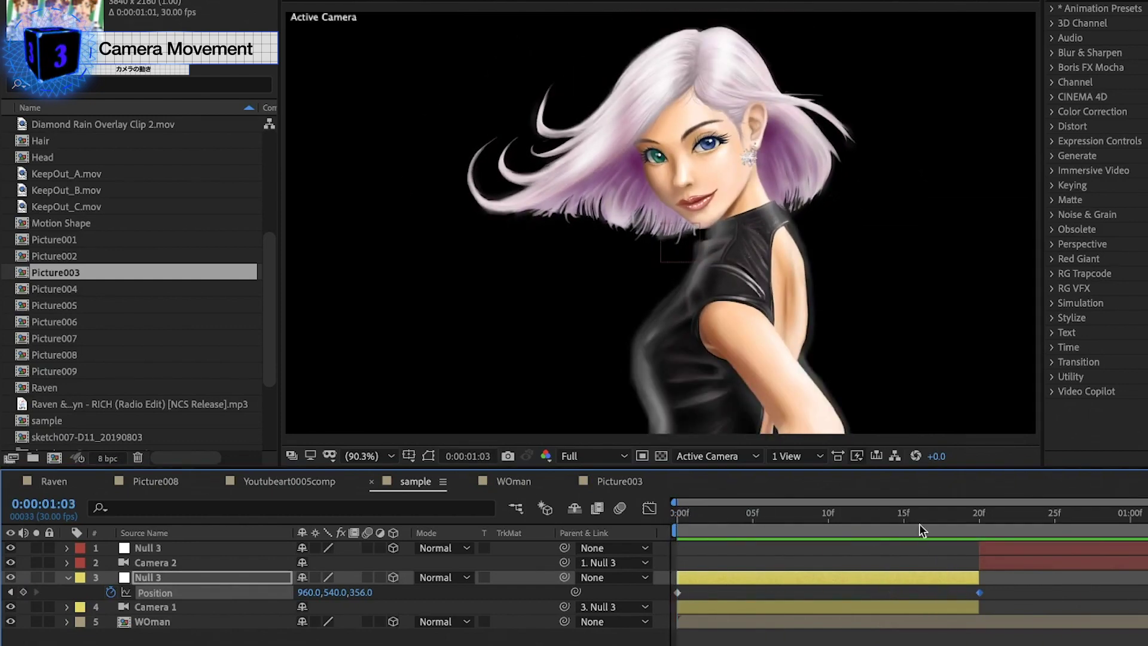
# - Keyframe the top Null 3's Position to push the camera close to the face, delete the extra key, and preview
pyautogui.click(1004, 548)
pyautogui.press('p')
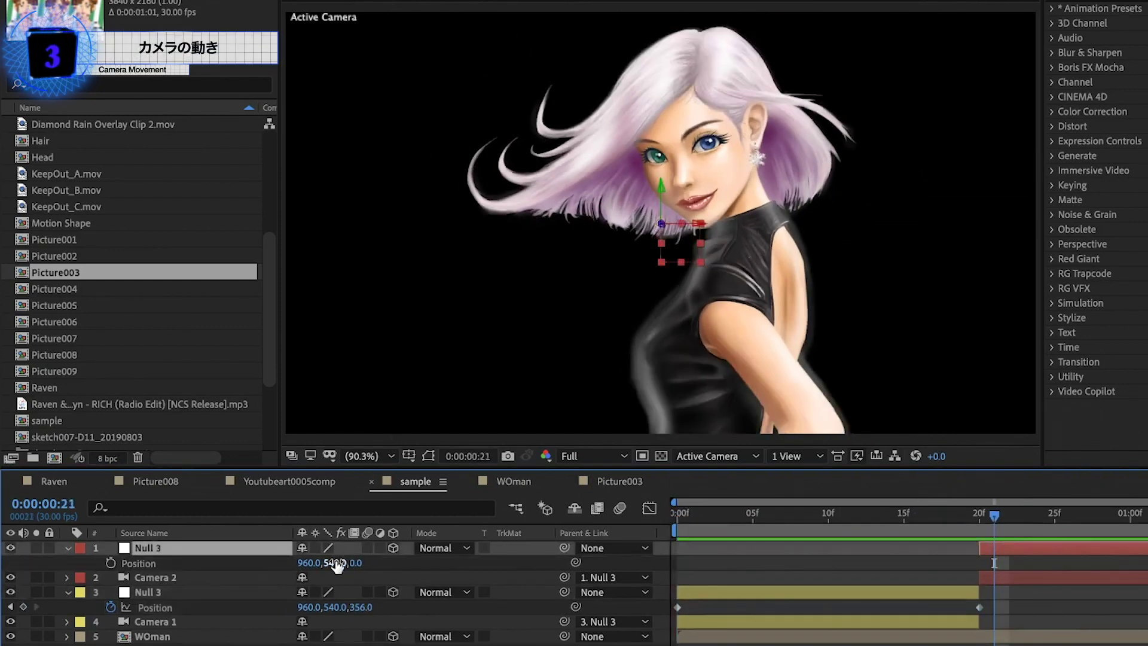
pyautogui.moveTo(337, 566); pyautogui.dragTo(287, 566)
pyautogui.moveTo(357, 563); pyautogui.dragTo(491, 566)
pyautogui.moveTo(335, 563)
pyautogui.mouseDown()
pyautogui.moveTo(393, 545)
pyautogui.moveTo(335, 562)
pyautogui.moveTo(430, 563)
pyautogui.mouseUp()
pyautogui.moveTo(334, 562)
pyautogui.mouseDown()
pyautogui.moveTo(308, 567)
pyautogui.moveTo(383, 563)
pyautogui.mouseUp()
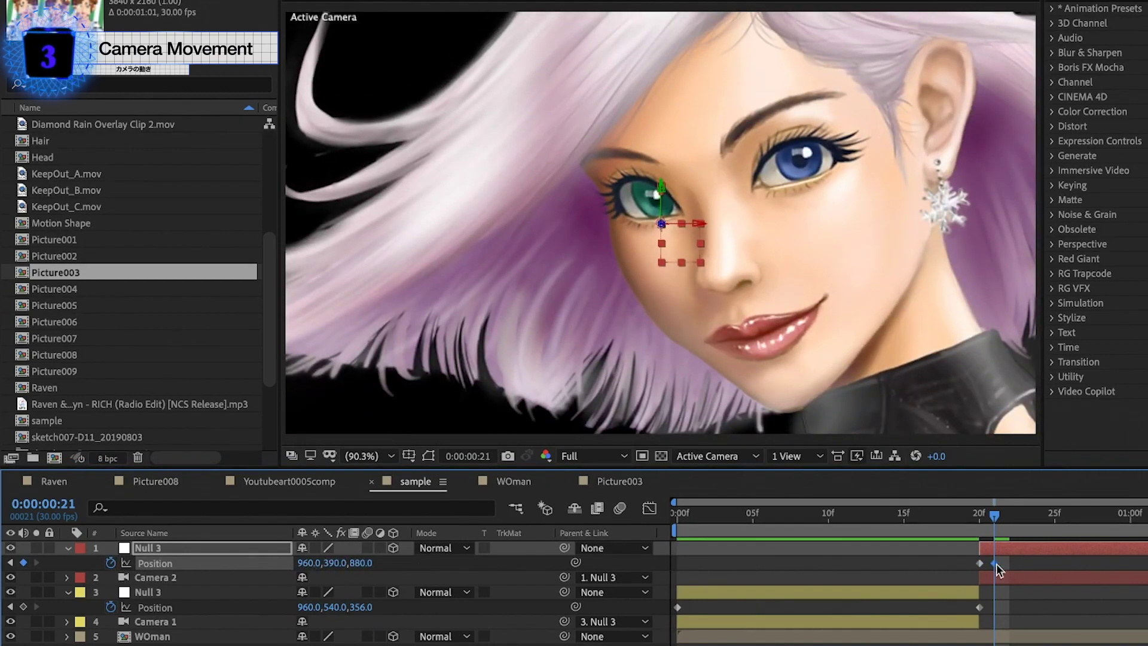
pyautogui.press('Delete')
pyautogui.press('Home')
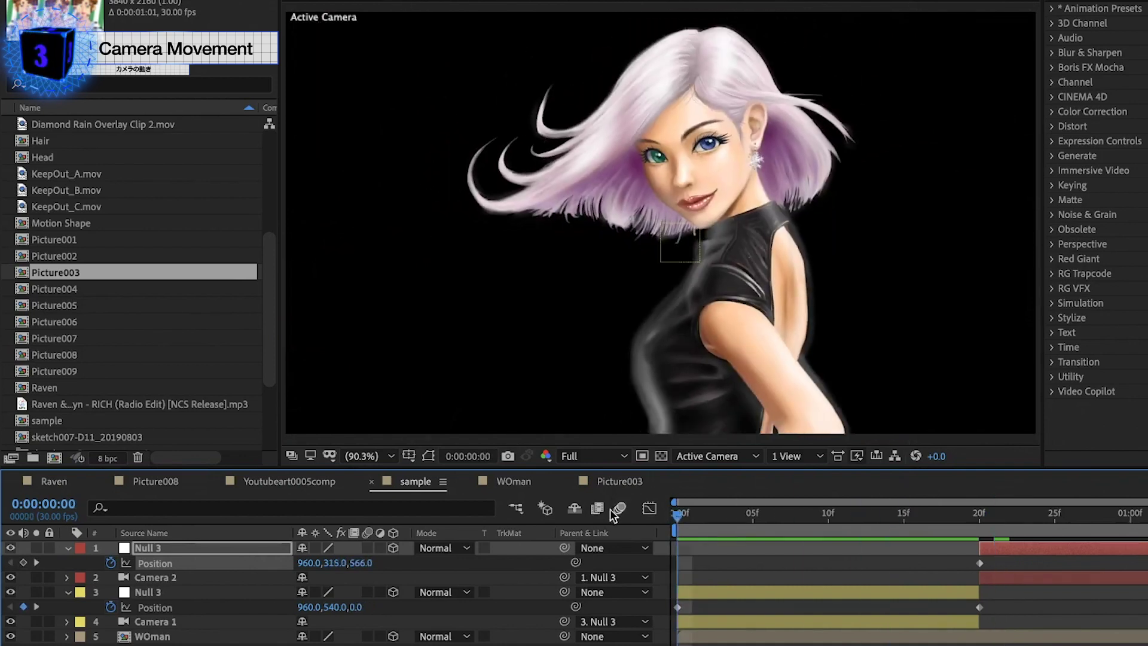
pyautogui.press('space')
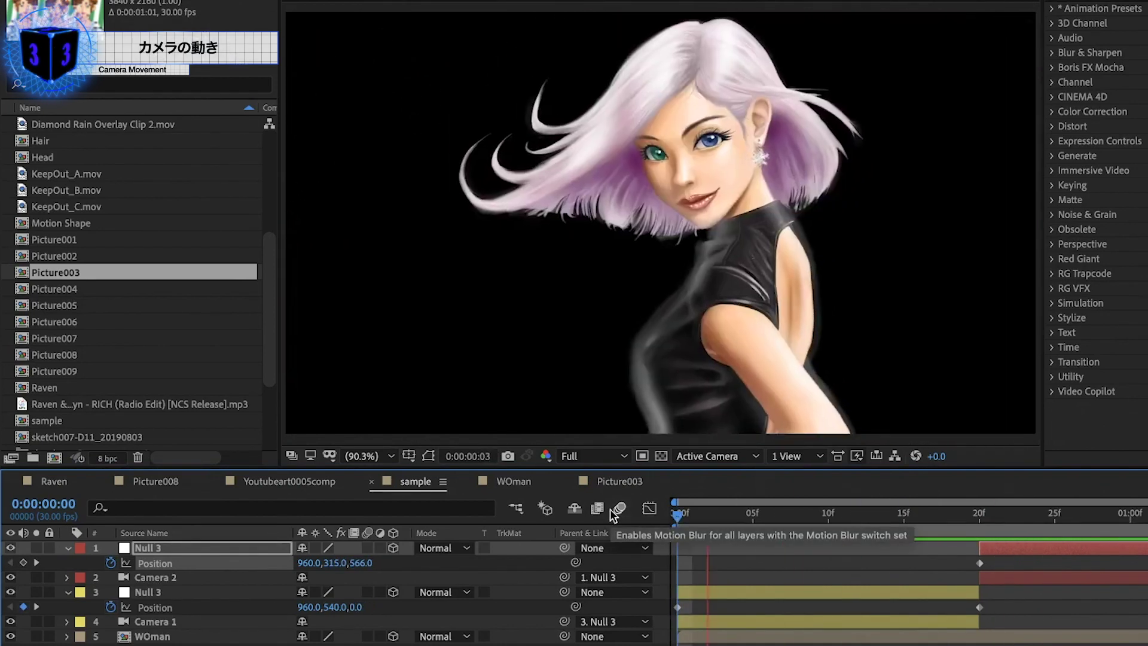
pyautogui.press('space')
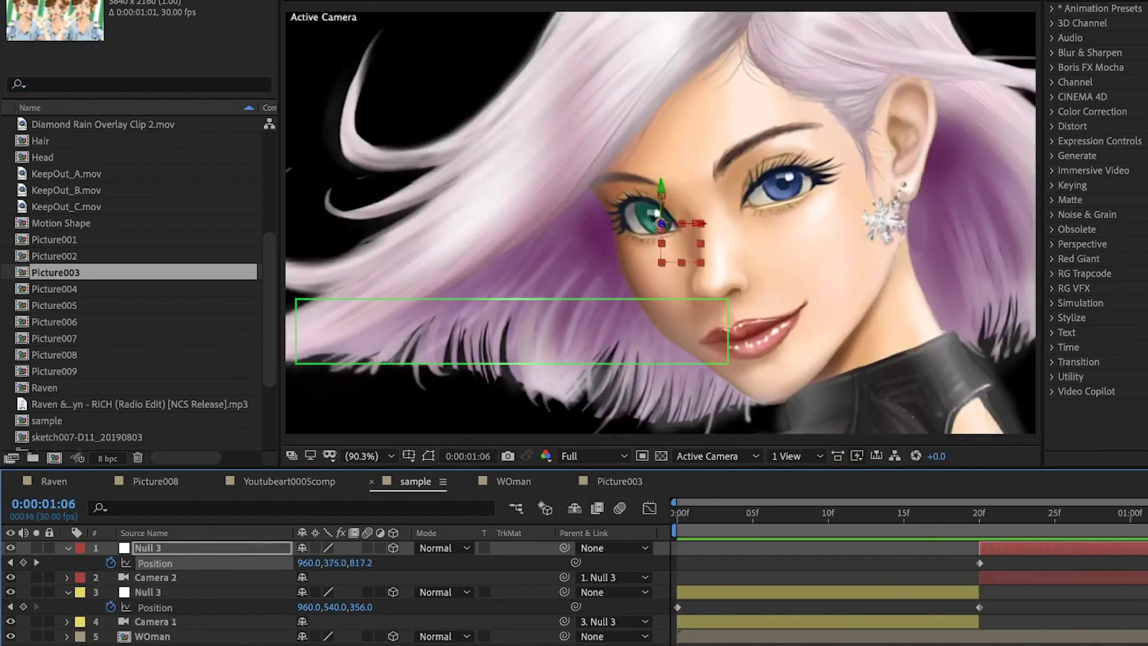
pyautogui.click(60, 592)
pyautogui.click(66, 593)
# - Duplicate the WOman layer and scale up the lower copy
pyautogui.click(66, 548)
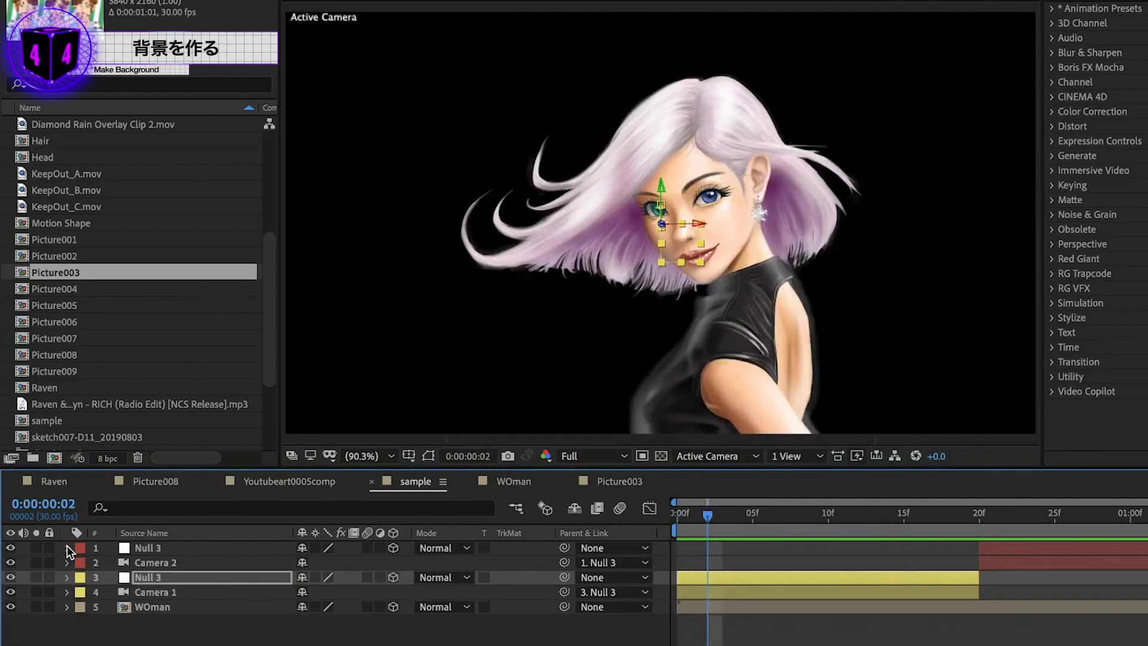
pyautogui.click(177, 615)
pyautogui.click(156, 607)
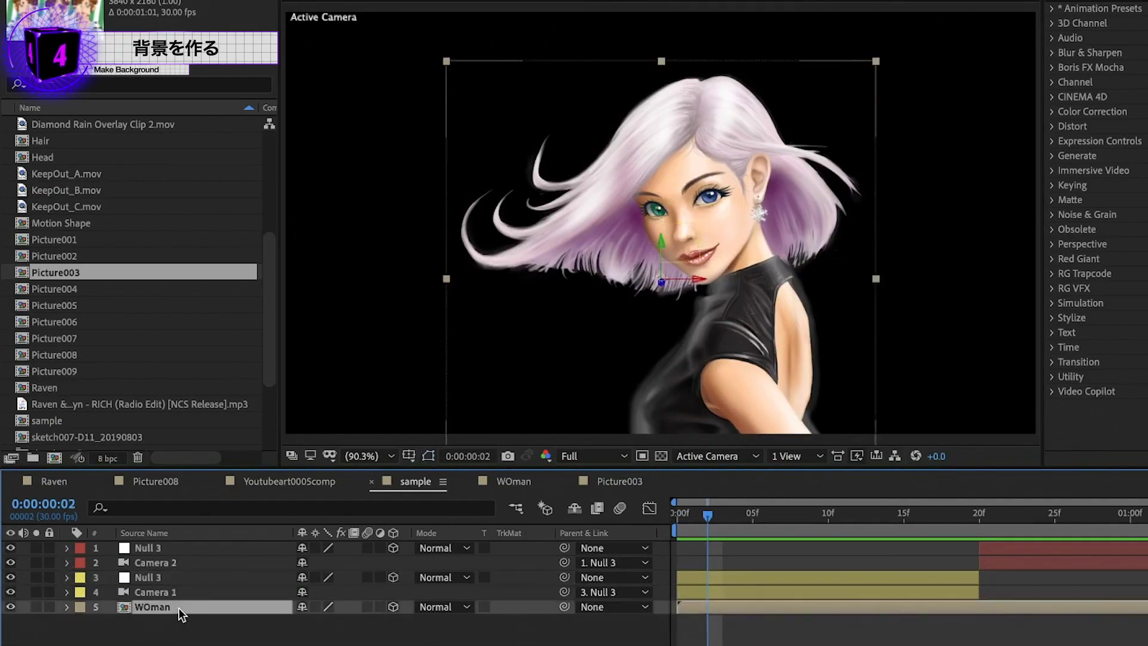
pyautogui.hotkey('ctrl', 'd')
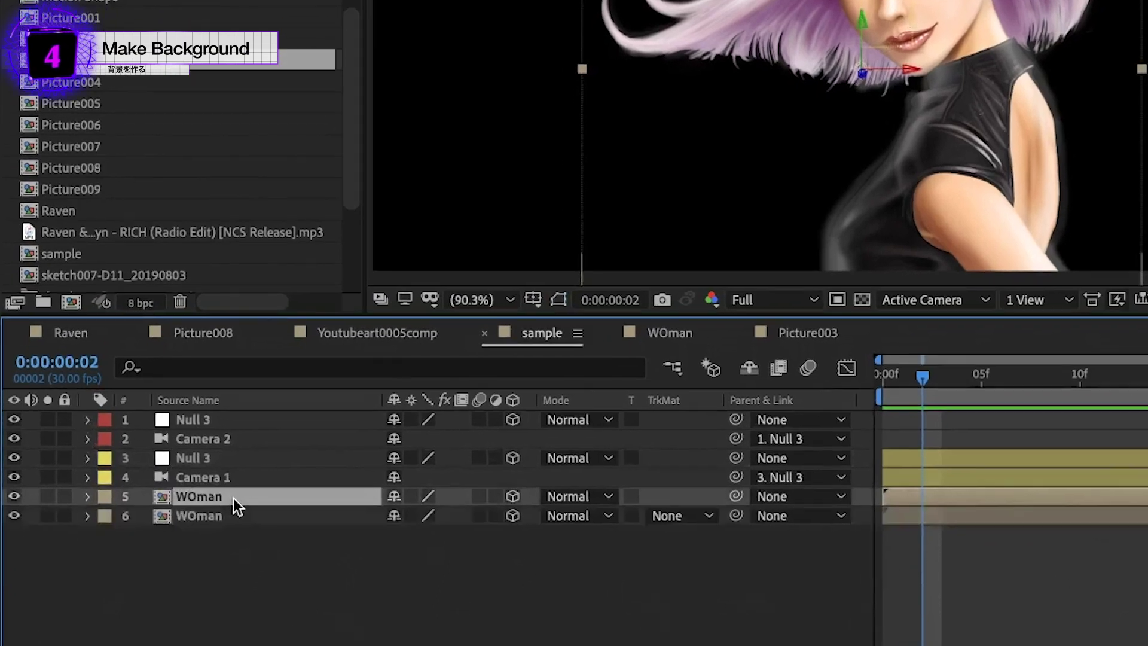
pyautogui.click(241, 486)
pyautogui.press('s')
pyautogui.moveTo(449, 514); pyautogui.dragTo(452, 511)
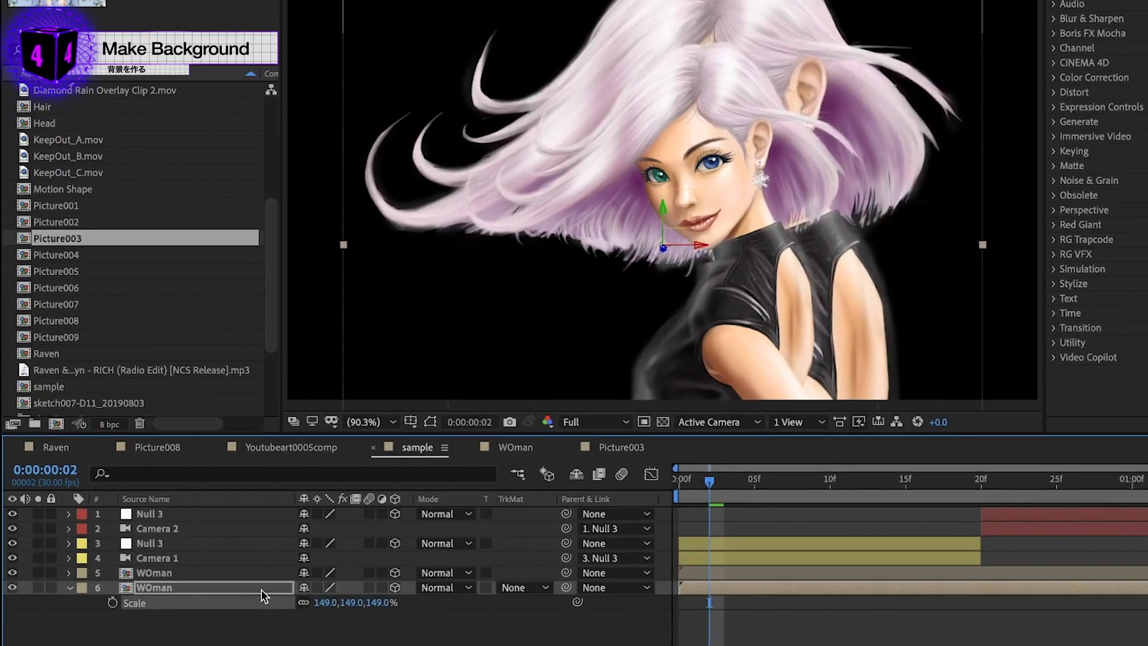
# - Shift the enlarged WOman copy far to the left and reveal its Opacity and Scale
pyautogui.moveTo(305, 609); pyautogui.dragTo(28, 611)
pyautogui.moveTo(308, 611); pyautogui.dragTo(254, 605)
pyautogui.press('t')
pyautogui.press('s')
# - Preview the composition from the start, then begin a new solid layer
pyautogui.press('Home')
pyautogui.press('space')
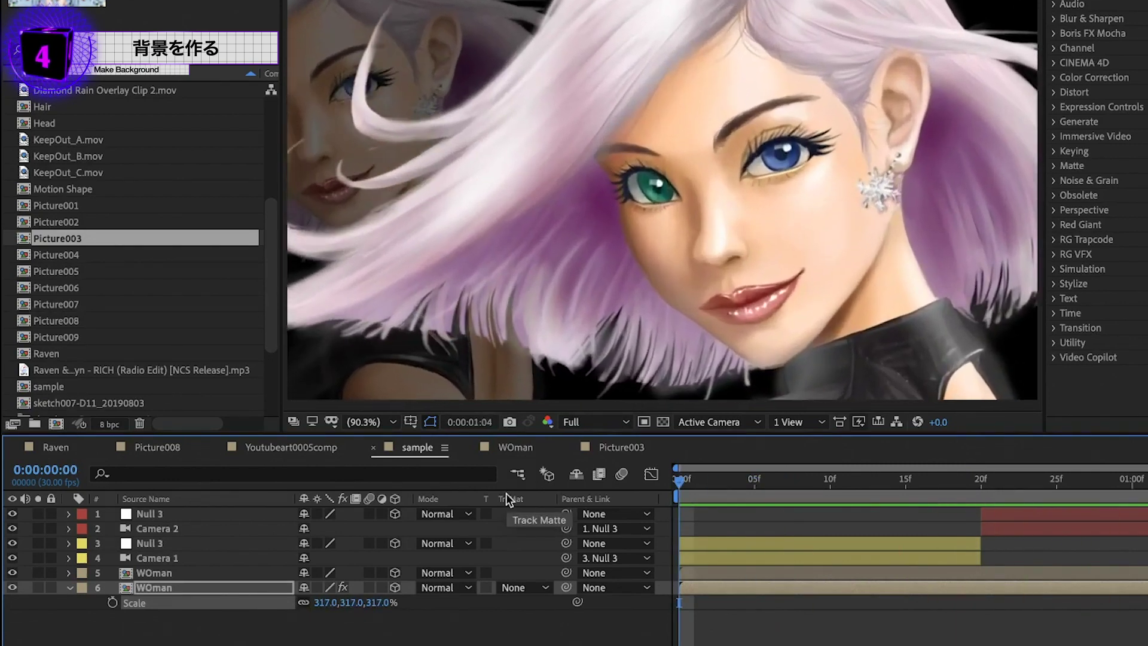
pyautogui.press('space')
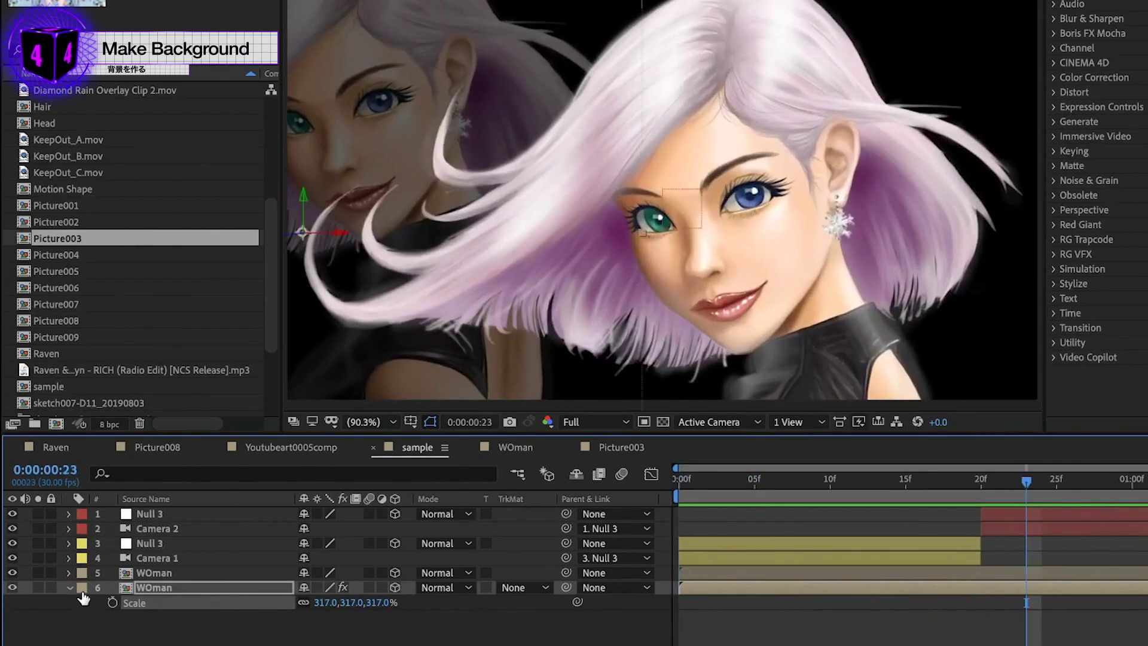
pyautogui.click(202, 638)
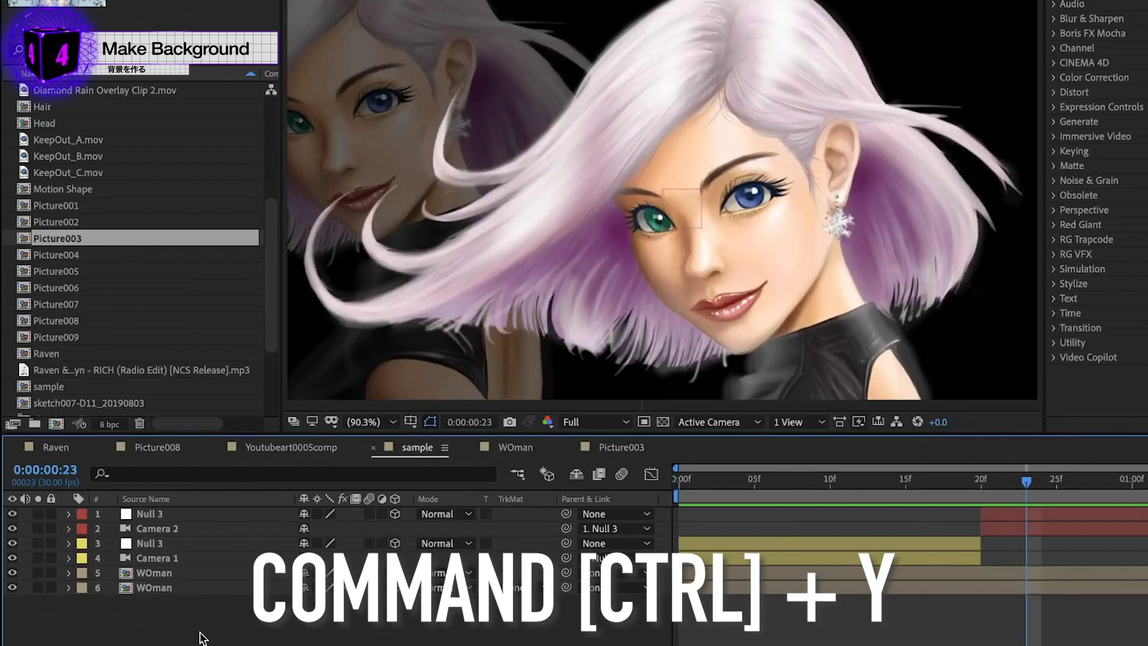
pyautogui.hotkey('ctrl', 'y')
# - Create the new solid in red
pyautogui.click(751, 431)
pyautogui.click(607, 485)
pyautogui.click(894, 479)
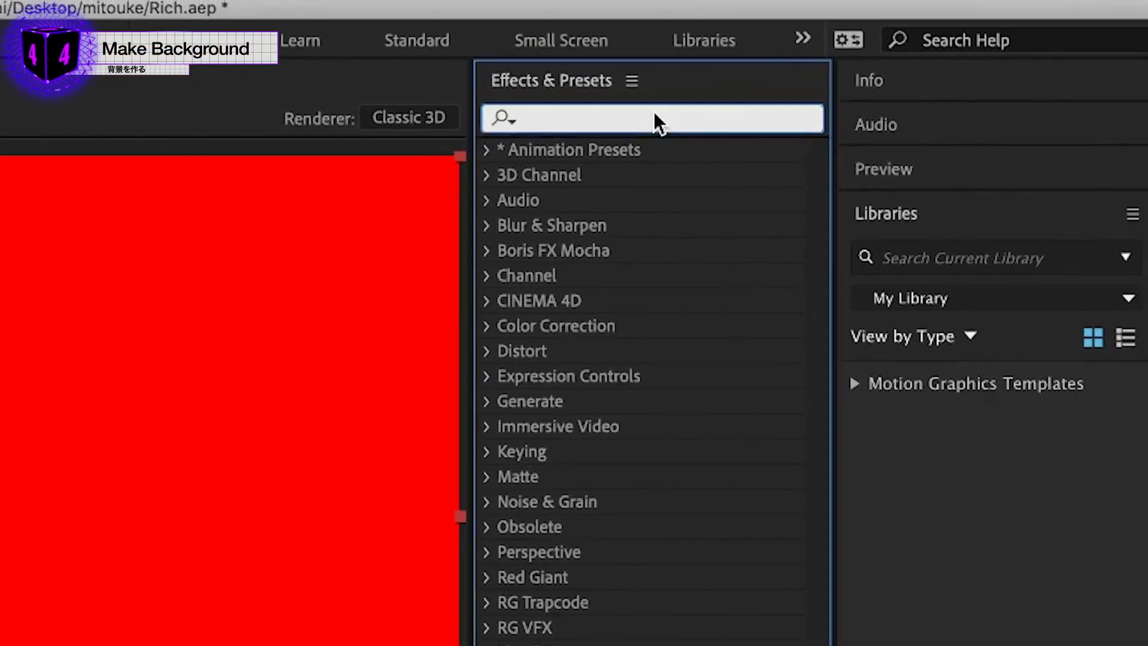
# - Apply Venetian Blinds to the red solid with Transition Completion 40% and Width 144
pyautogui.write('venetia')
pyautogui.click(684, 316)
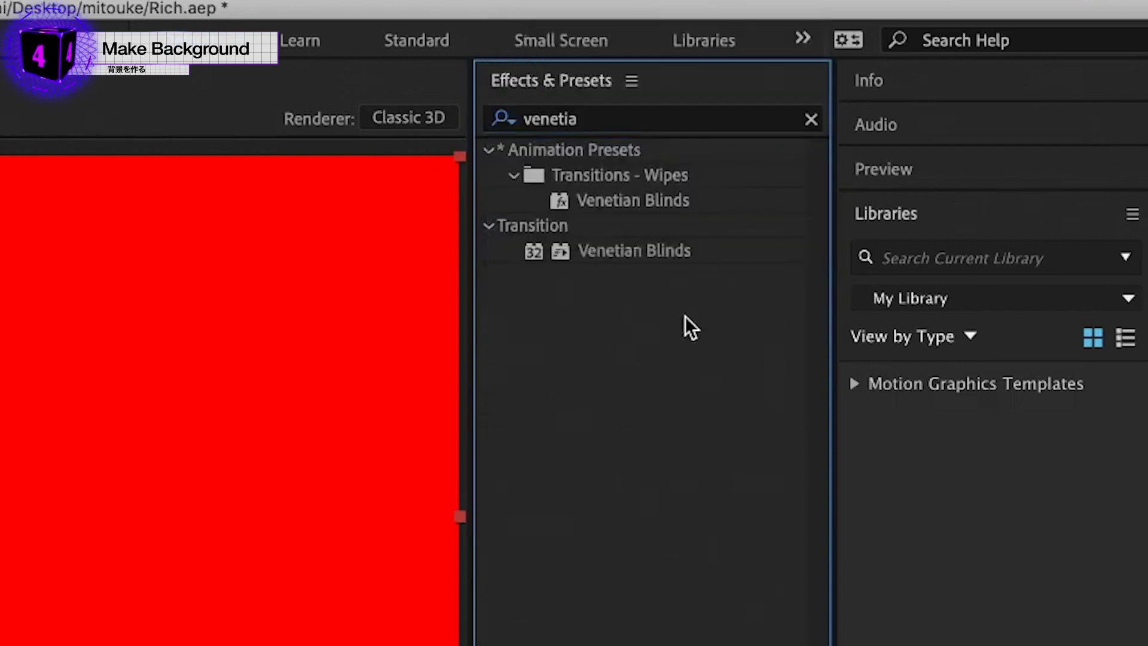
pyautogui.doubleClick(635, 251)
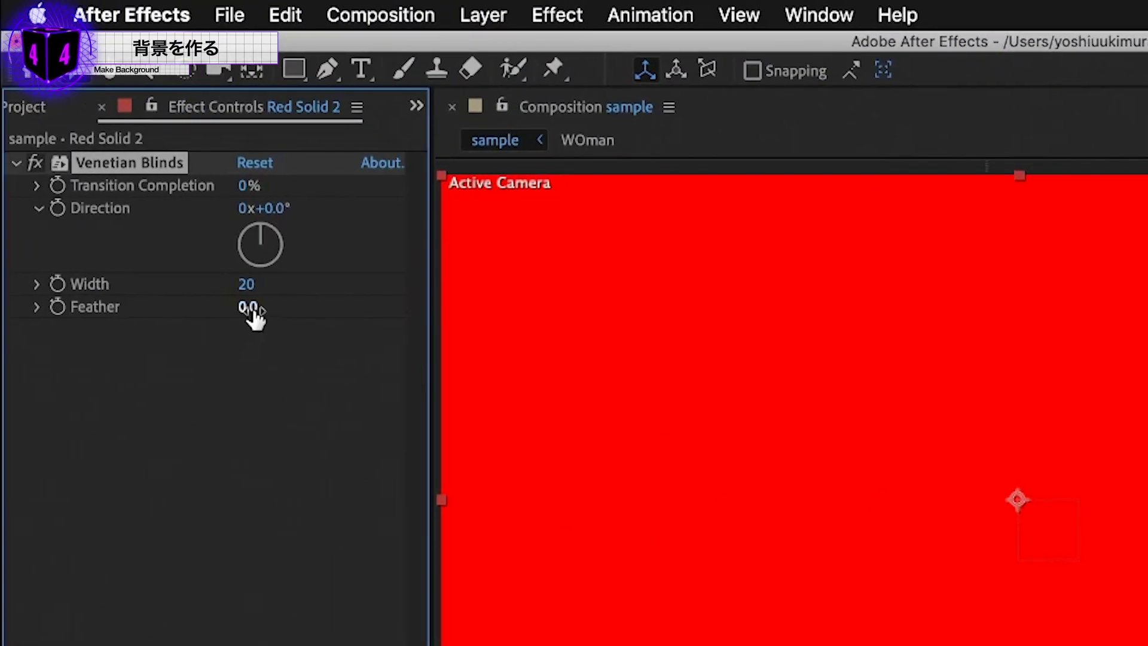
pyautogui.click(247, 186)
pyautogui.write('40')
pyautogui.press('Return')
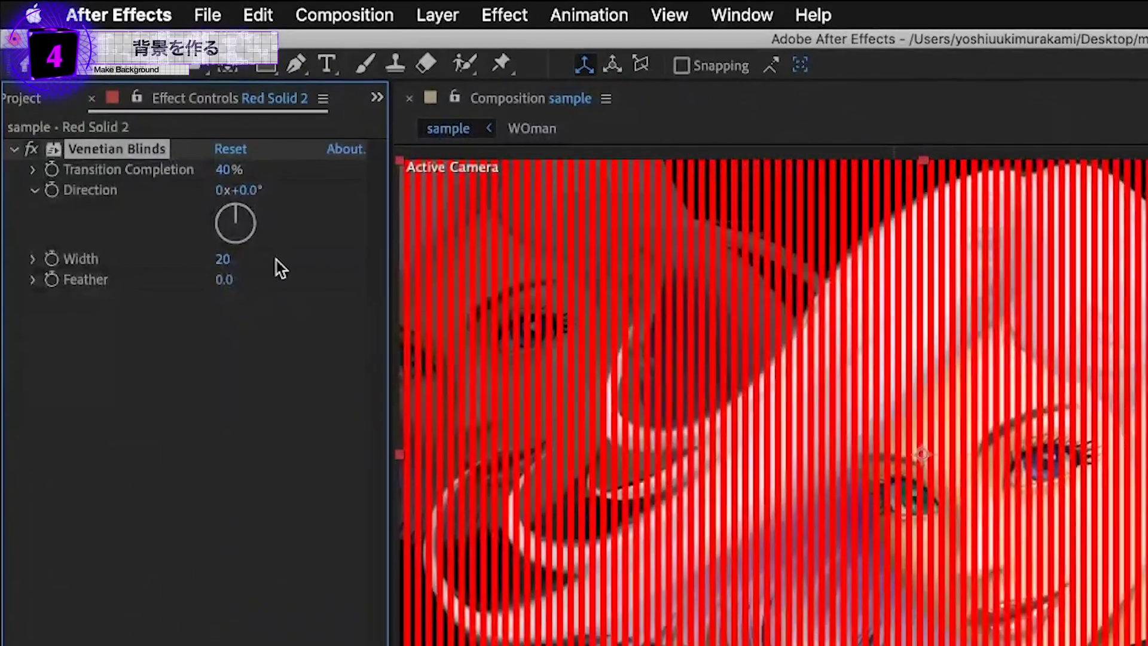
pyautogui.moveTo(238, 274); pyautogui.dragTo(368, 272)
pyautogui.moveTo(305, 228); pyautogui.dragTo(344, 237)
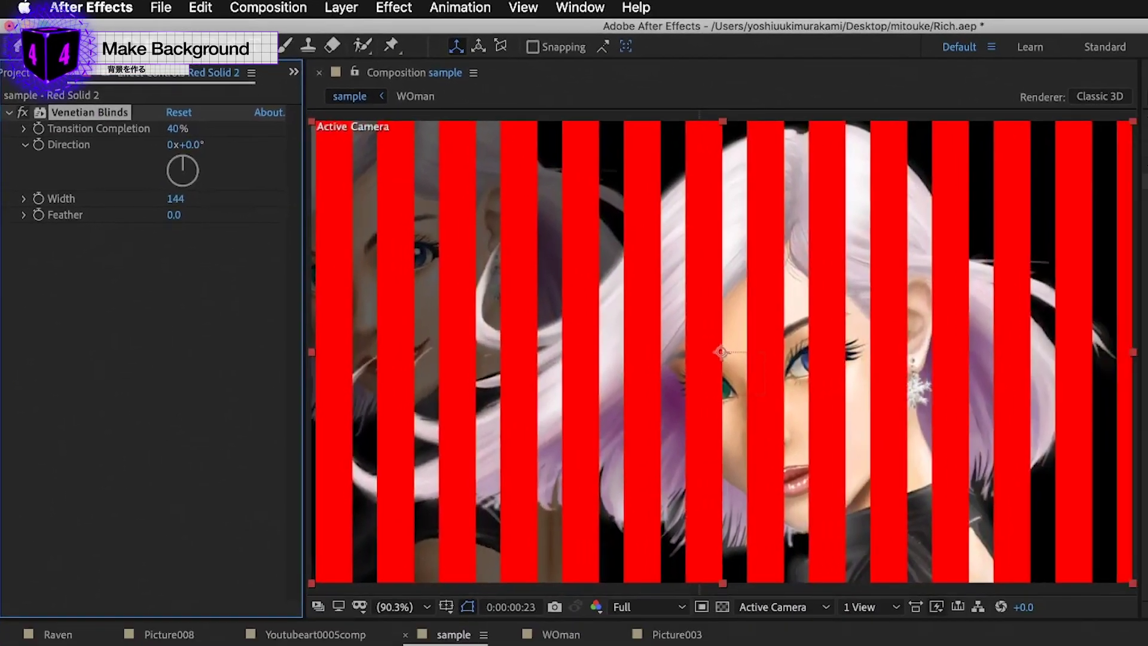
# - Lower Red Solid 2's opacity to 46%
pyautogui.press('t')
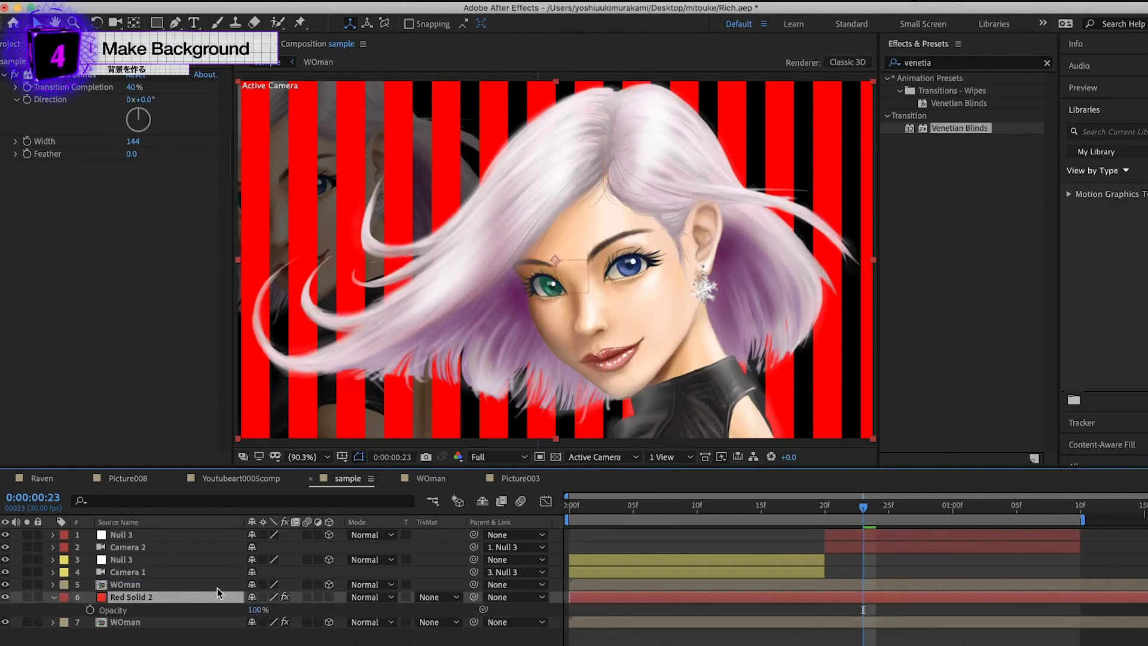
pyautogui.moveTo(256, 609); pyautogui.dragTo(221, 616)
pyautogui.click(187, 638)
# - Create a white solid and send it to the bottom of the layer stack
pyautogui.hotkey('ctrl', 'y')
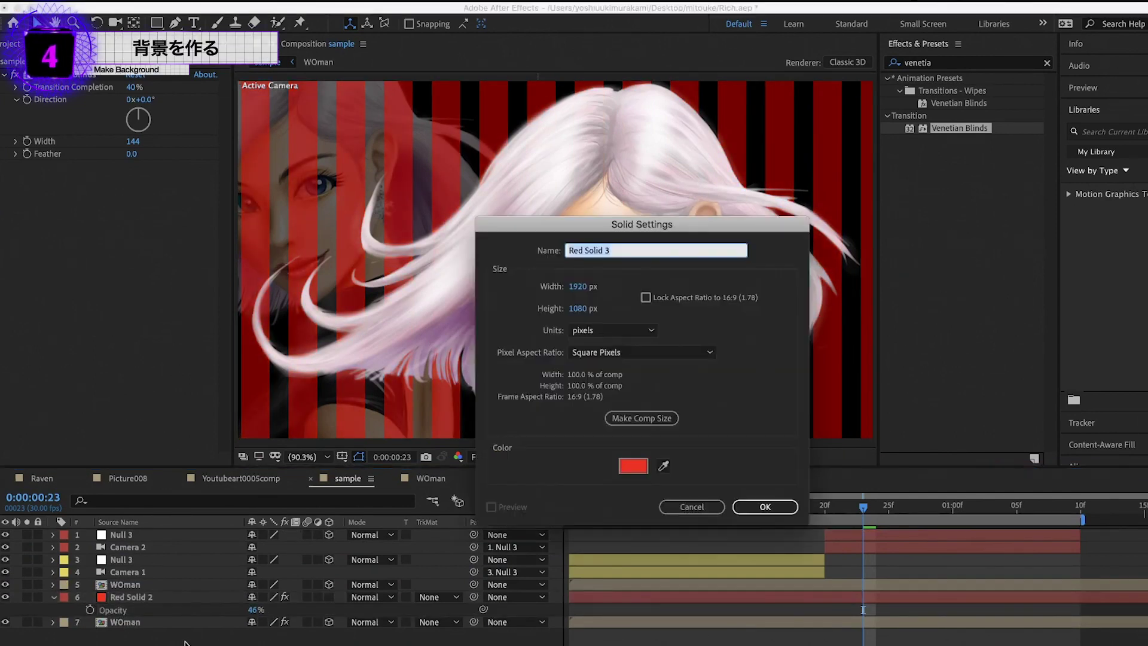
pyautogui.click(631, 467)
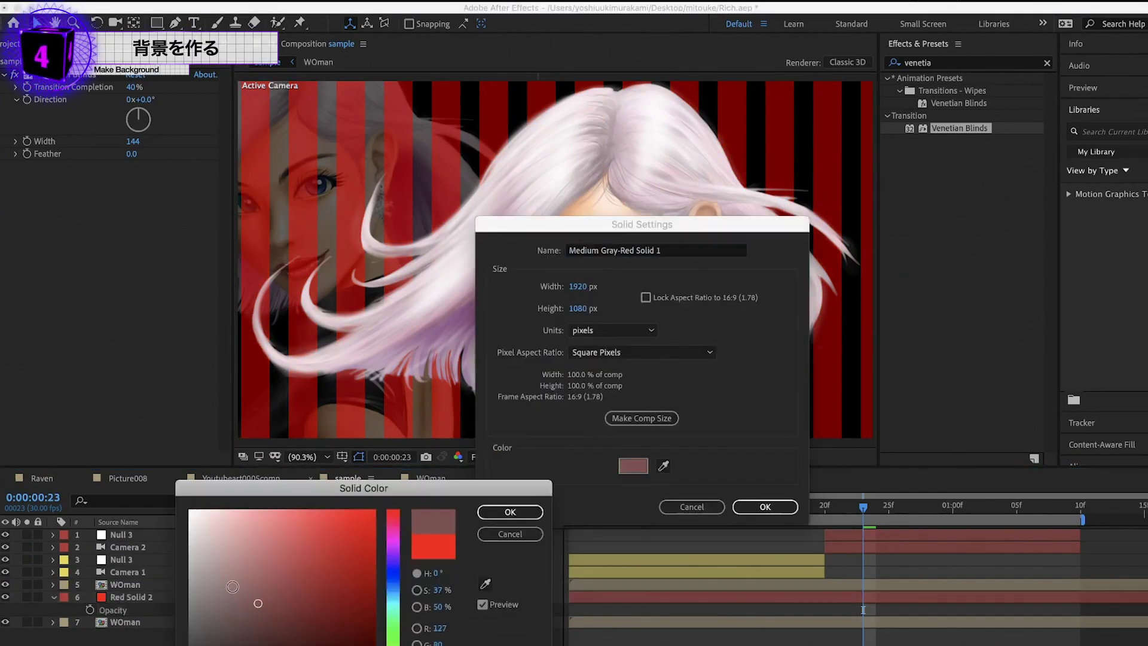
pyautogui.press('Return')
pyautogui.press('Return')
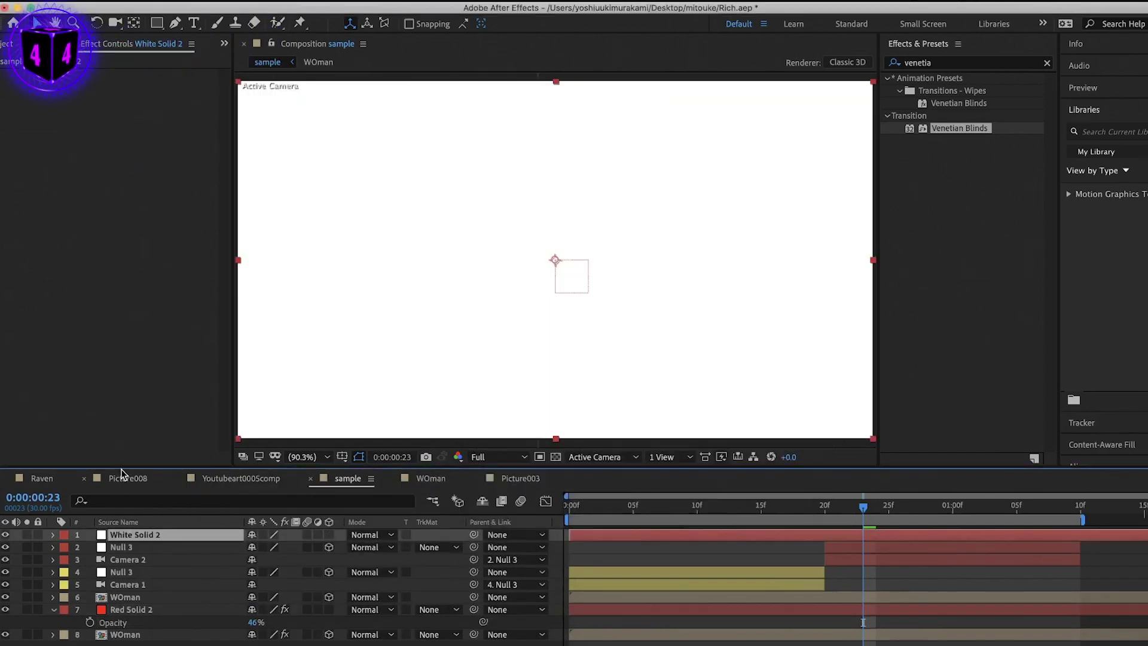
pyautogui.hotkey('ctrl', 'shift', '[')
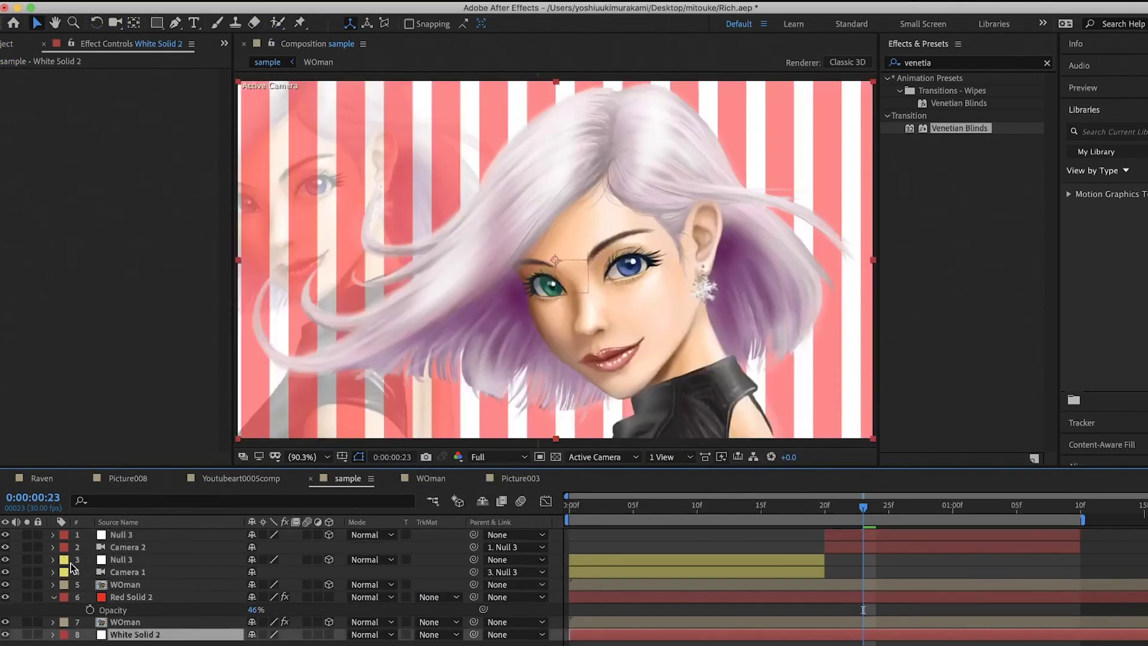
# - Preview the Raven composition and its Blur35 keyframes, then edit the new Comp 1's duration
pyautogui.press('Home')
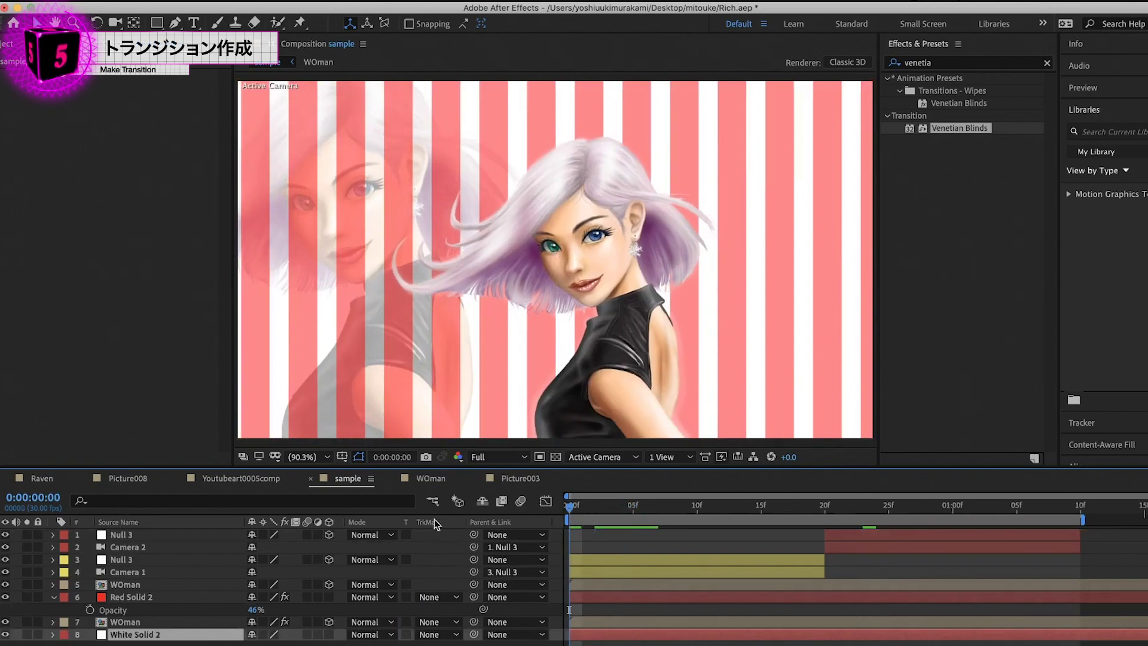
pyautogui.press('space')
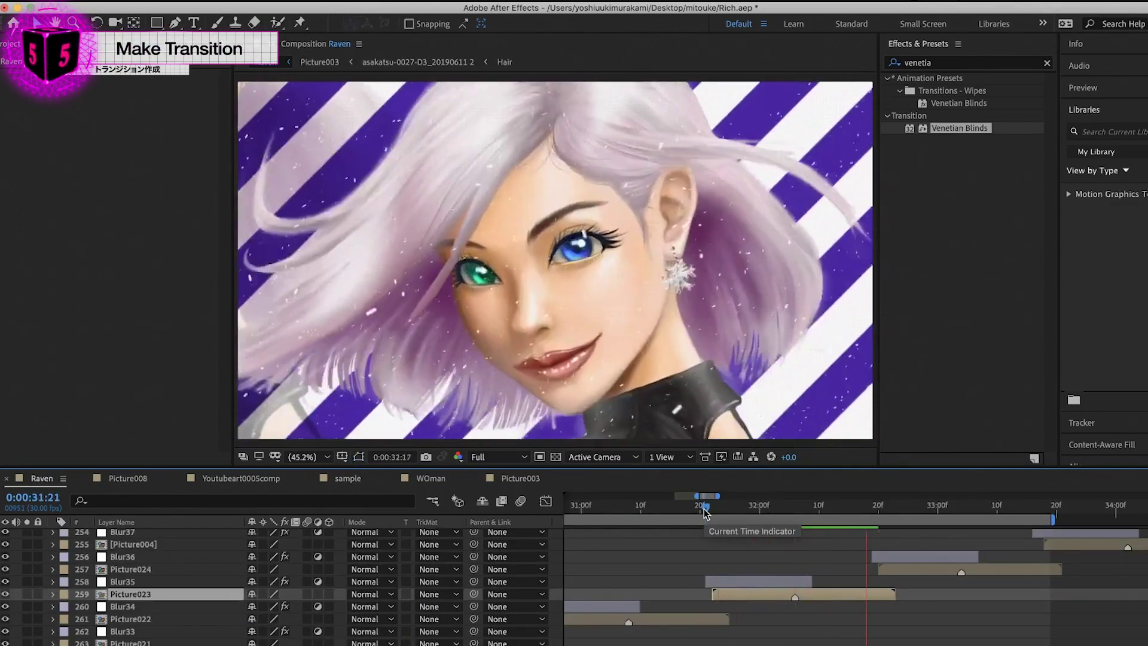
pyautogui.moveTo(705, 512); pyautogui.dragTo(718, 517)
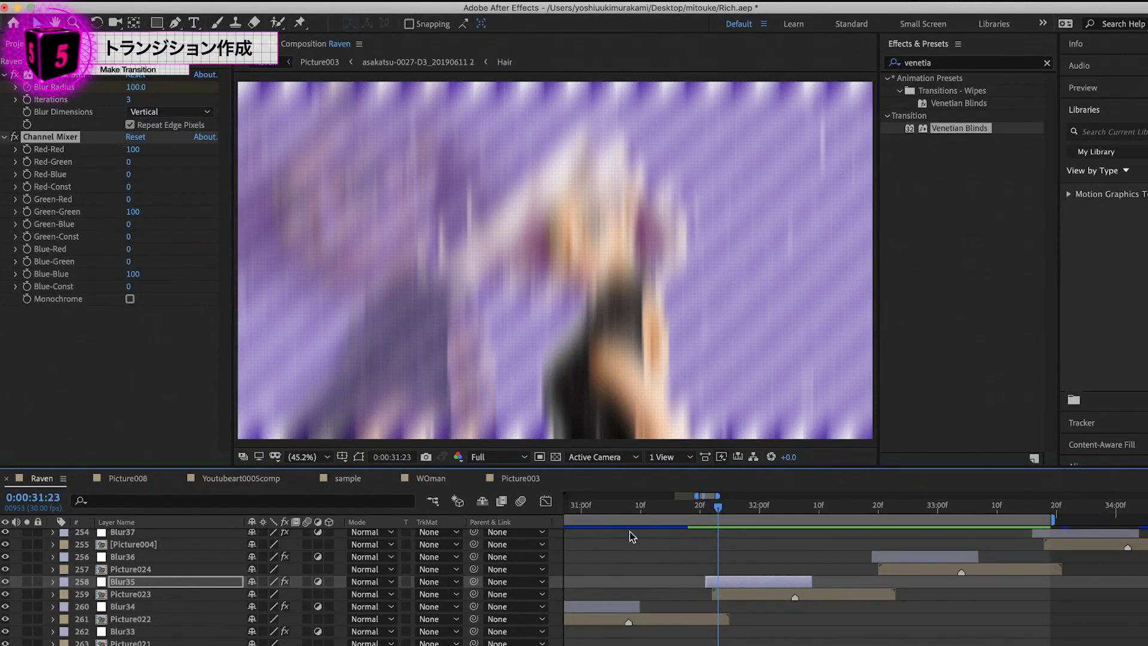
pyautogui.press('u')
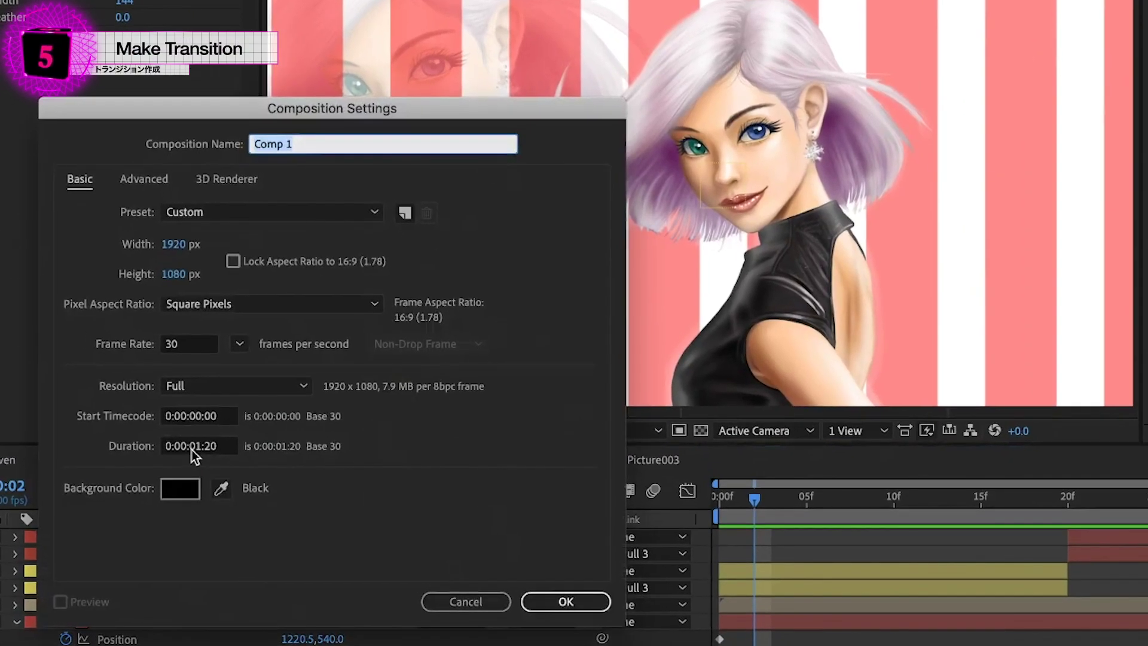
pyautogui.click(192, 447)
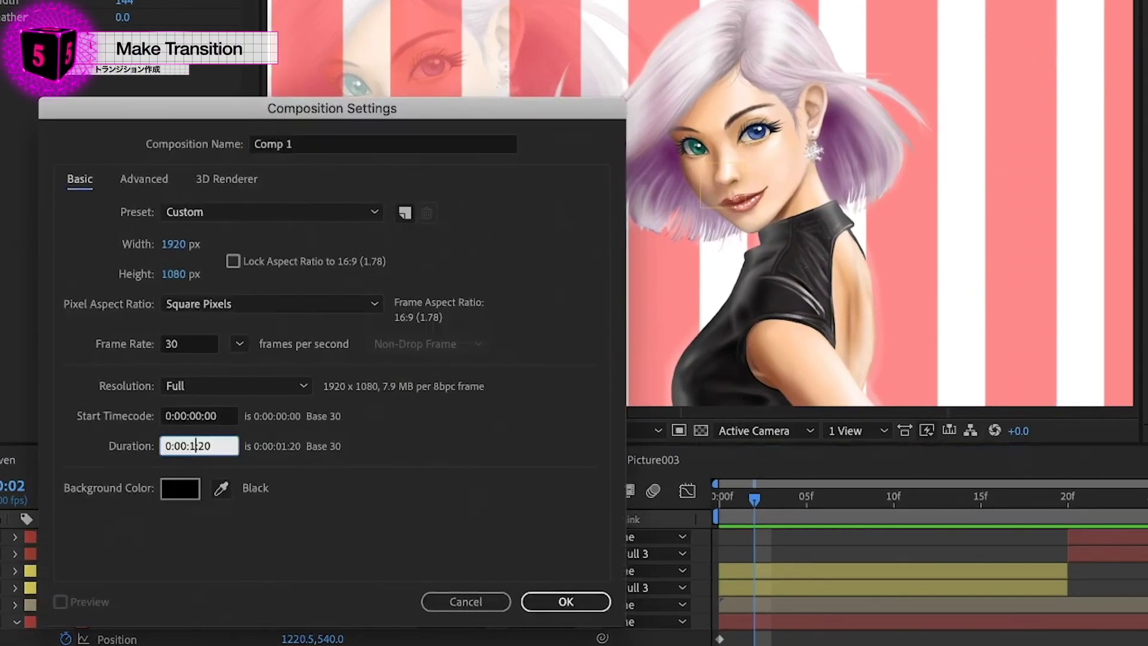
# - Create Comp 1, add and duplicate the sample image, offsetting the top copy later to 0:00:01:20
pyautogui.press('Return')
pyautogui.scroll(-2, 118, 470)
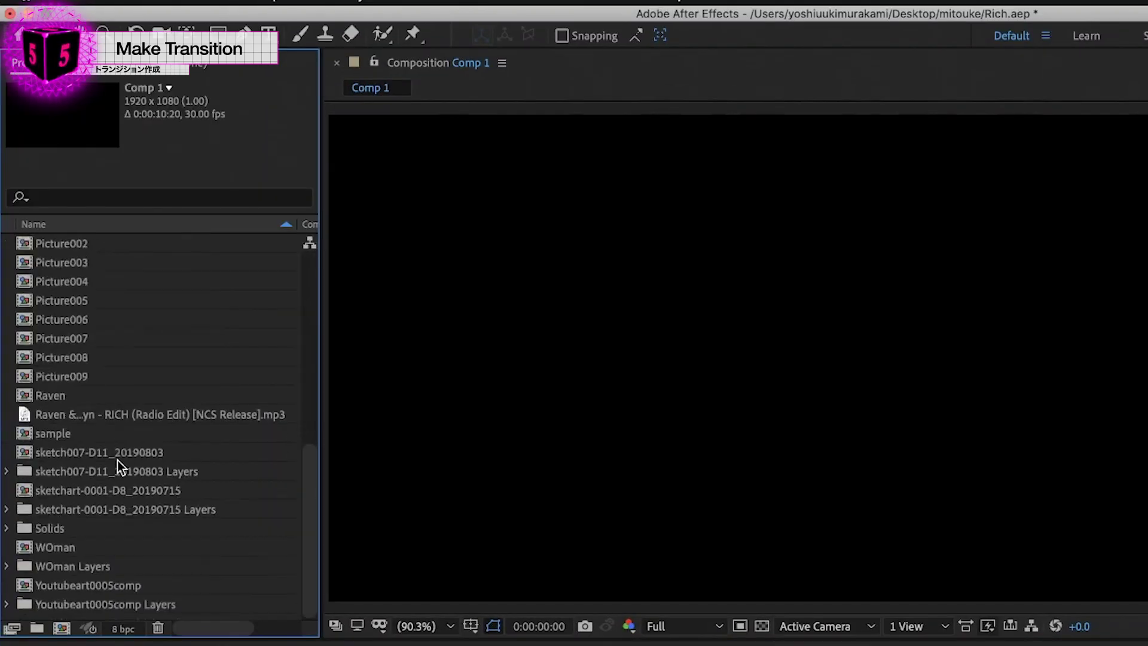
pyautogui.moveTo(95, 432); pyautogui.dragTo(519, 443)
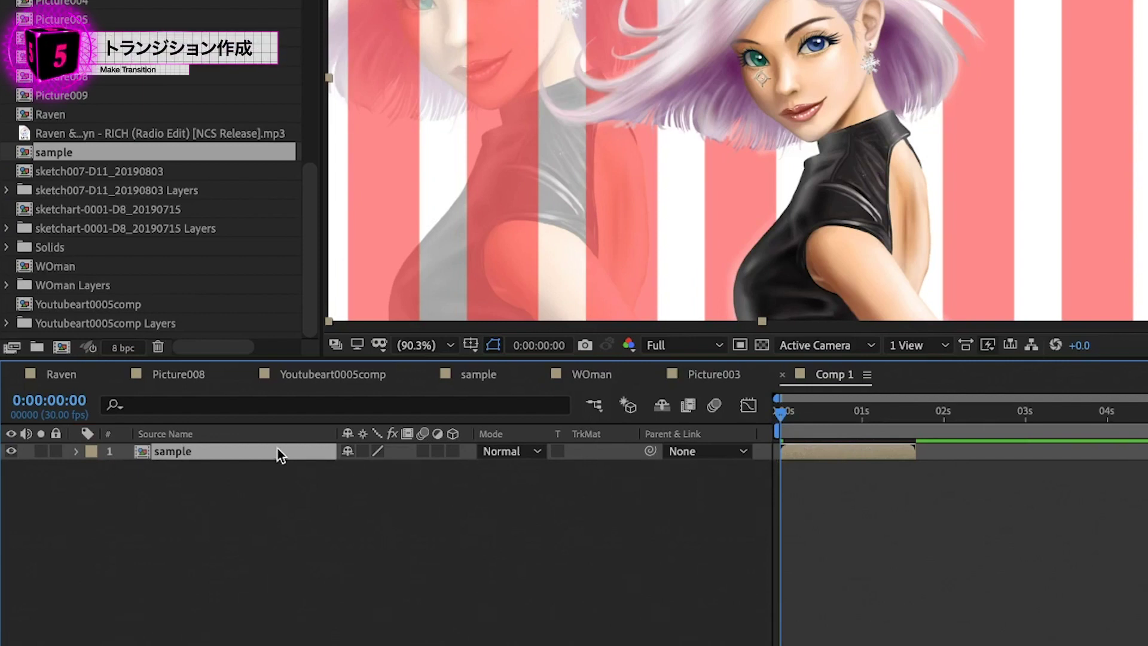
pyautogui.hotkey('ctrl', 'd')
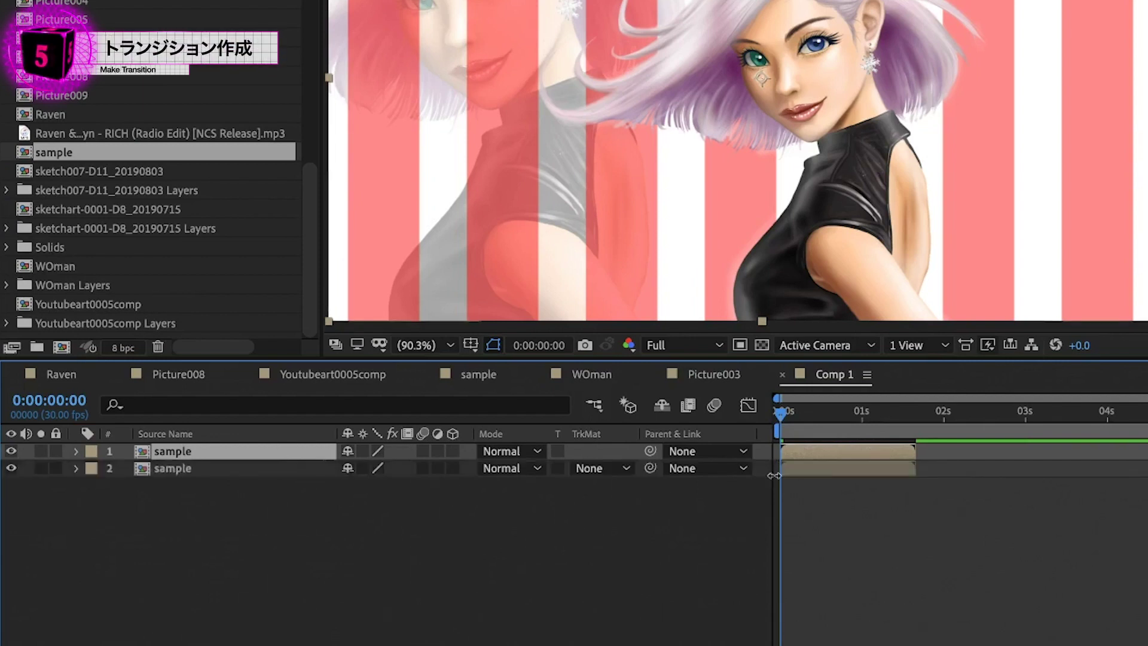
pyautogui.moveTo(813, 453); pyautogui.dragTo(916, 452)
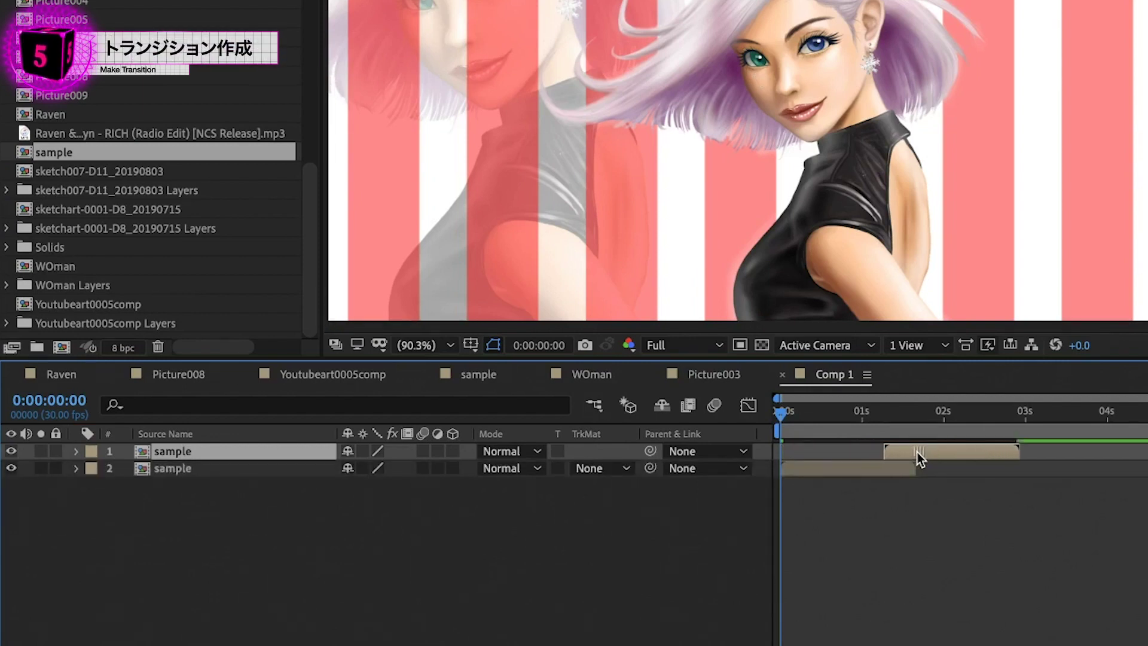
pyautogui.moveTo(862, 410); pyautogui.dragTo(915, 411)
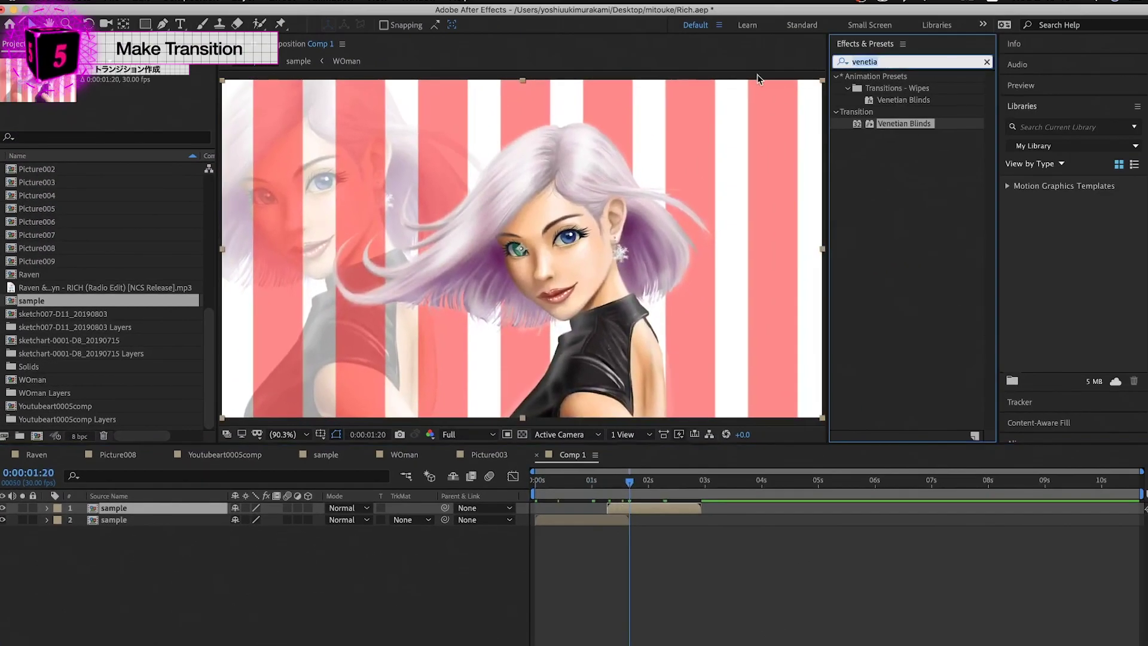
# - Give the top sample copy Hue/Saturation with Master Hue 106°, preview it, and add an adjustment layer
pyautogui.write('hue')
pyautogui.moveTo(904, 137); pyautogui.dragTo(391, 215)
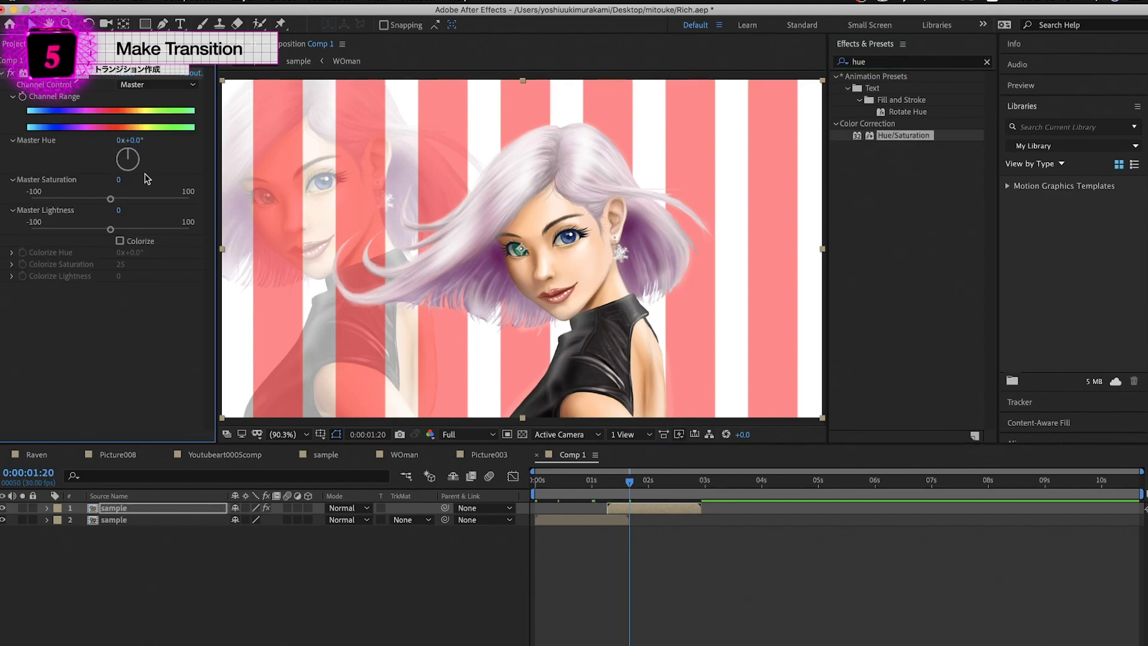
pyautogui.moveTo(128, 151); pyautogui.dragTo(189, 282)
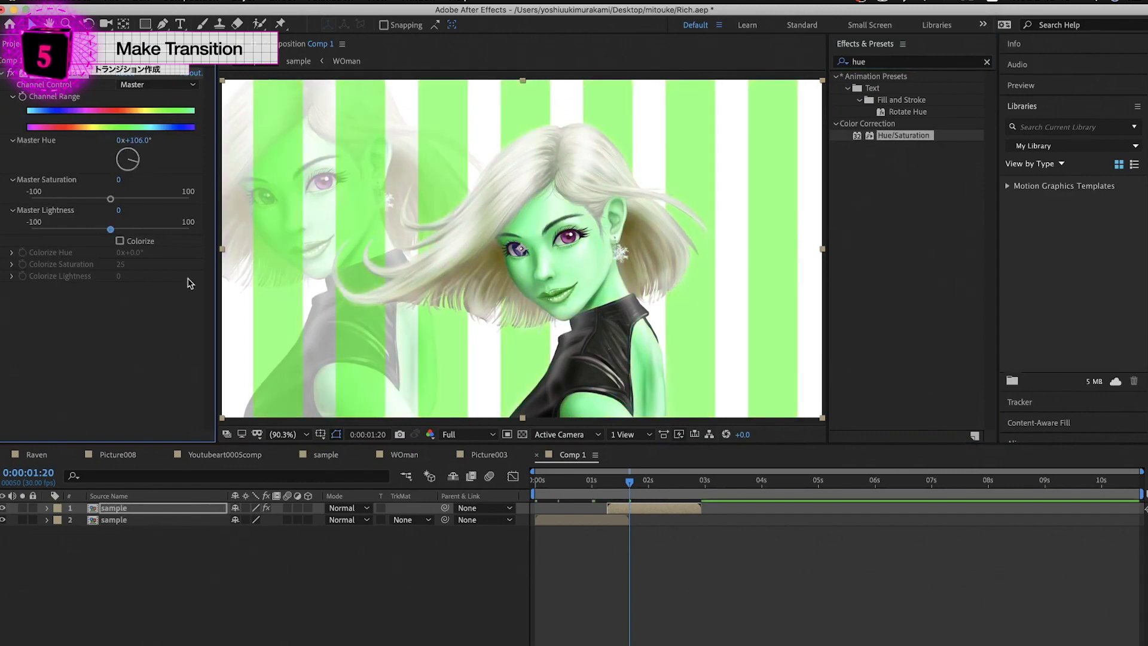
pyautogui.moveTo(635, 482)
pyautogui.mouseDown()
pyautogui.moveTo(652, 503)
pyautogui.moveTo(616, 498)
pyautogui.mouseUp()
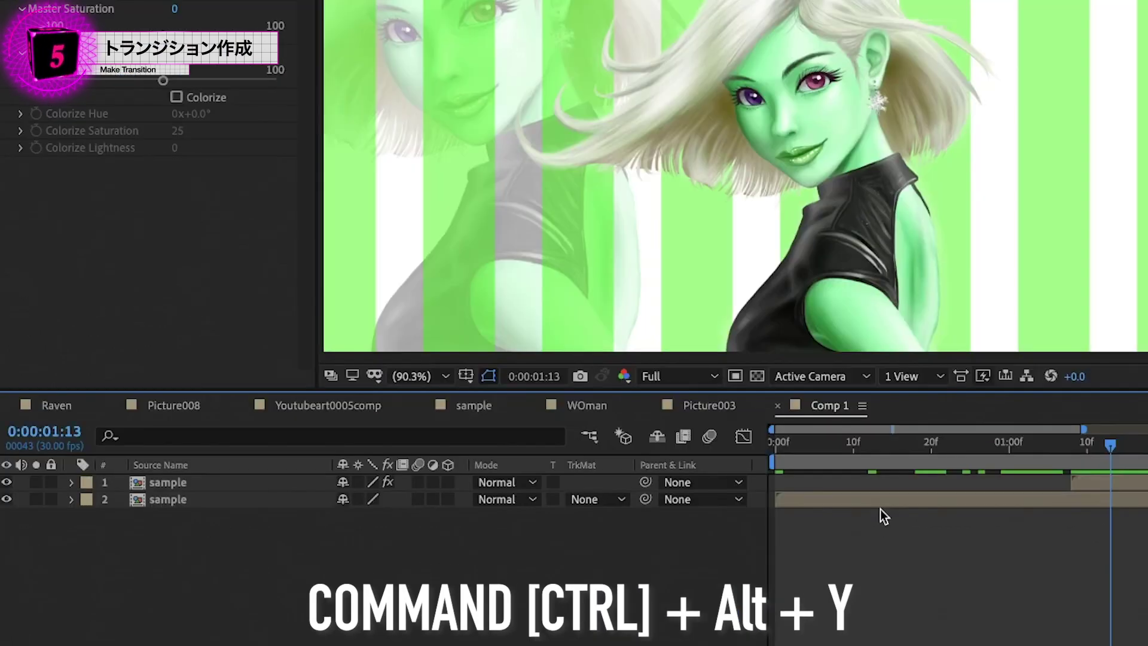
pyautogui.hotkey('ctrl', 'alt', 'y')
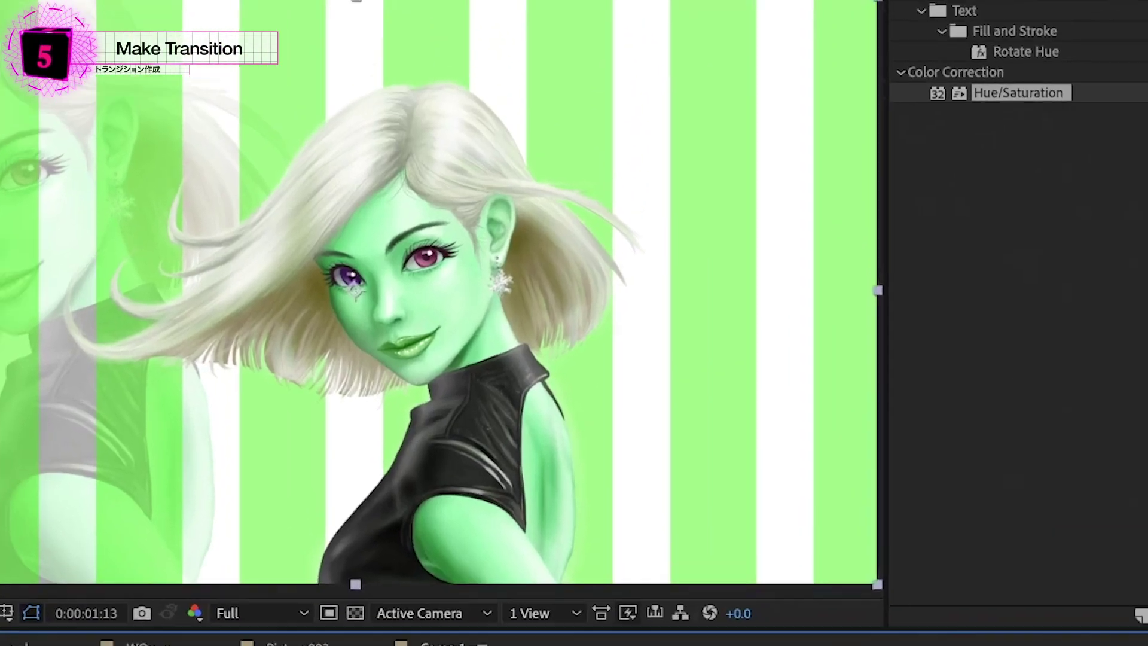
# - Apply Fast Box Blur to Adjustment Layer 10 and move the playhead to frame 4
pyautogui.click(856, 114)
pyautogui.write('fa')
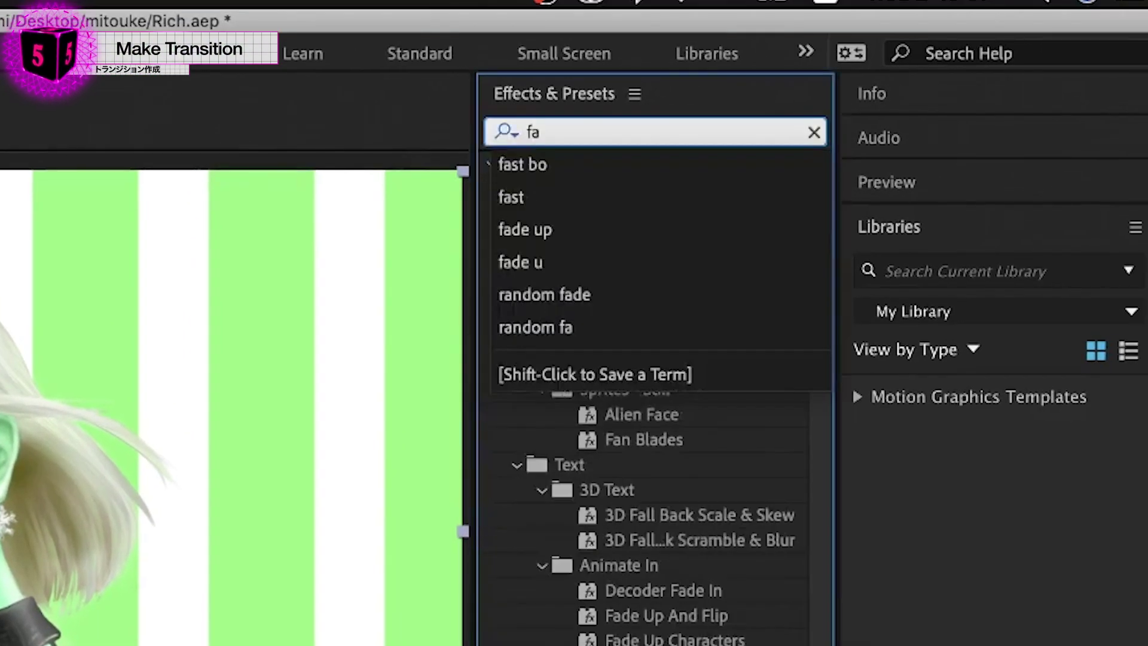
pyautogui.write('st')
pyautogui.click(648, 318)
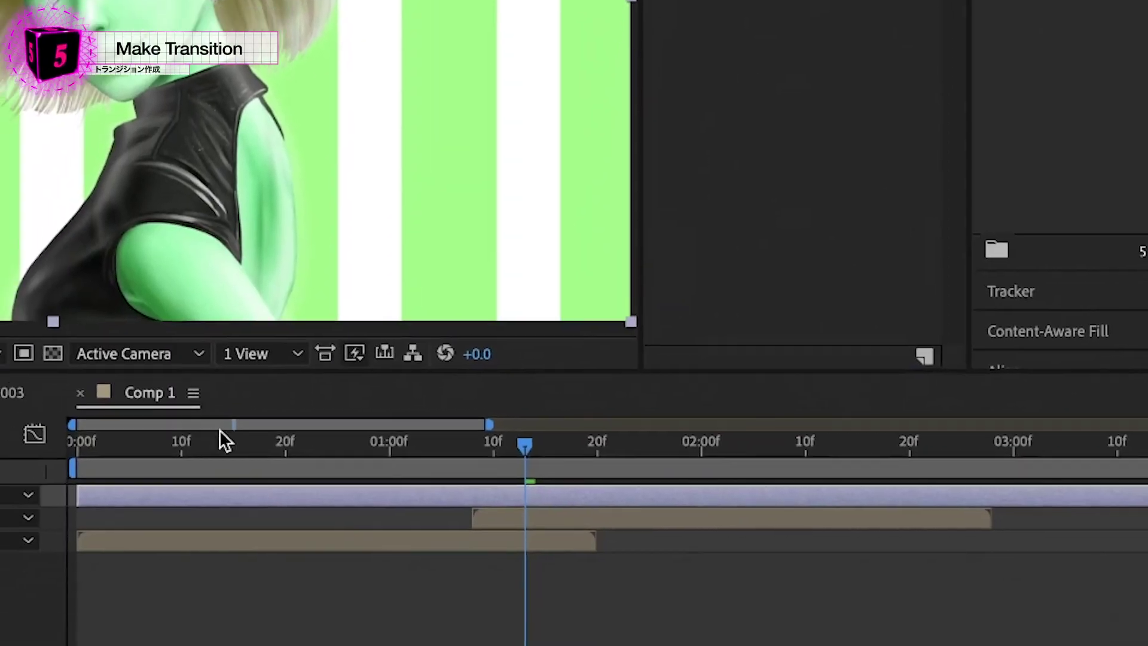
pyautogui.press('Home')
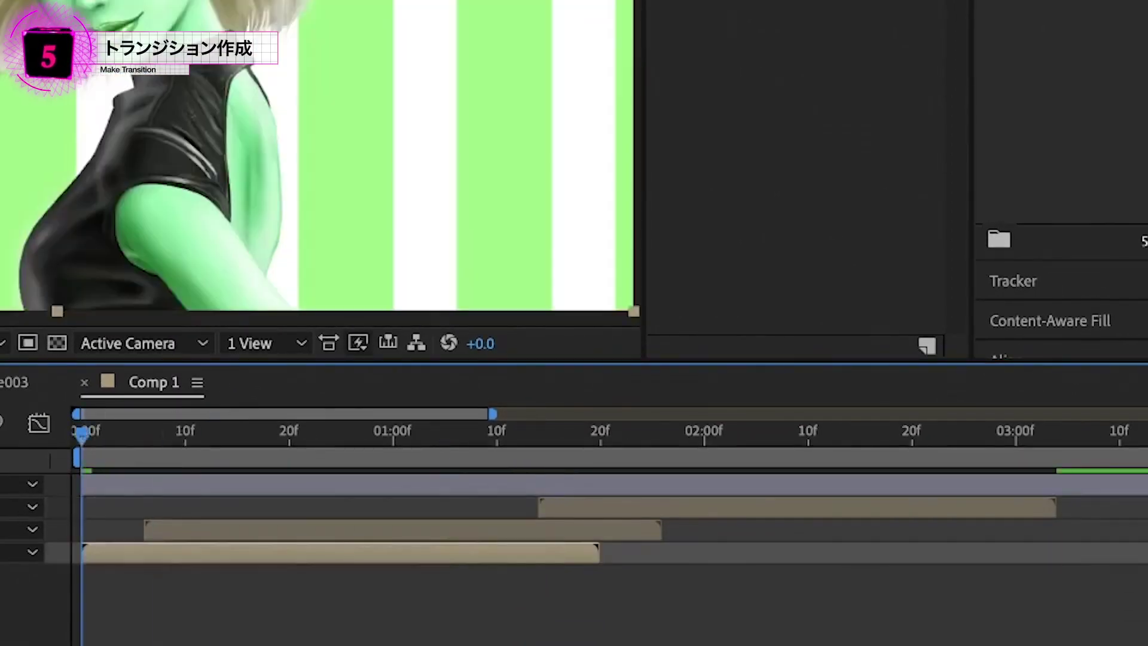
pyautogui.moveTo(110, 428); pyautogui.dragTo(122, 431)
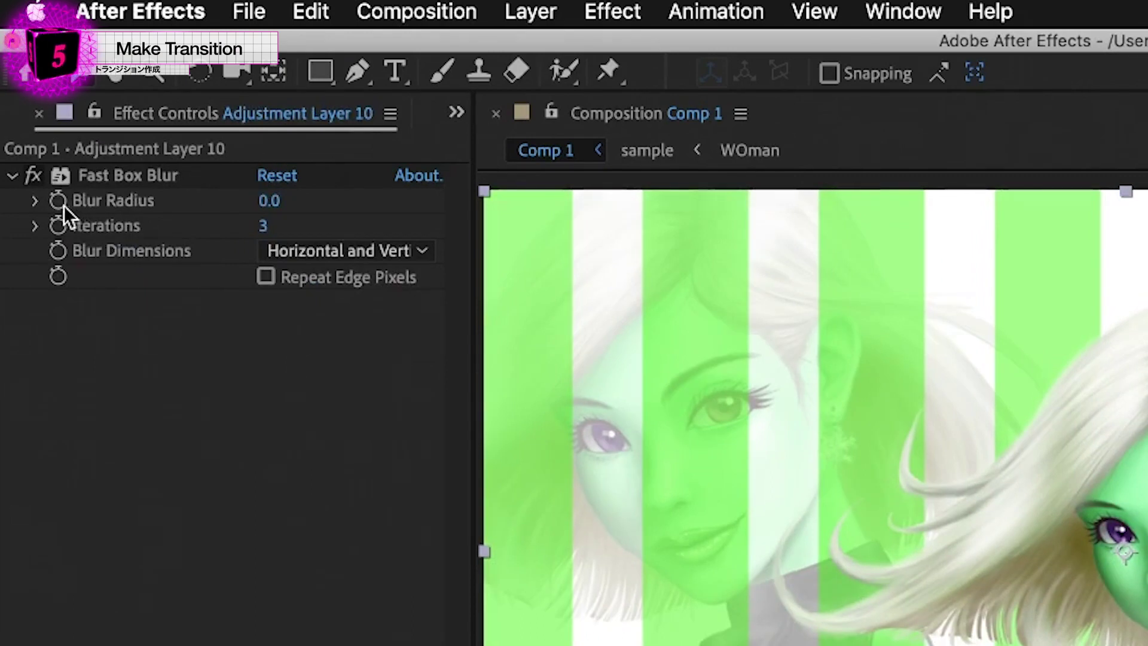
# - Keyframe Blur Radius from 0 to 100 two frames later, with Blur Dimensions set to Vertical
pyautogui.click(128, 175)
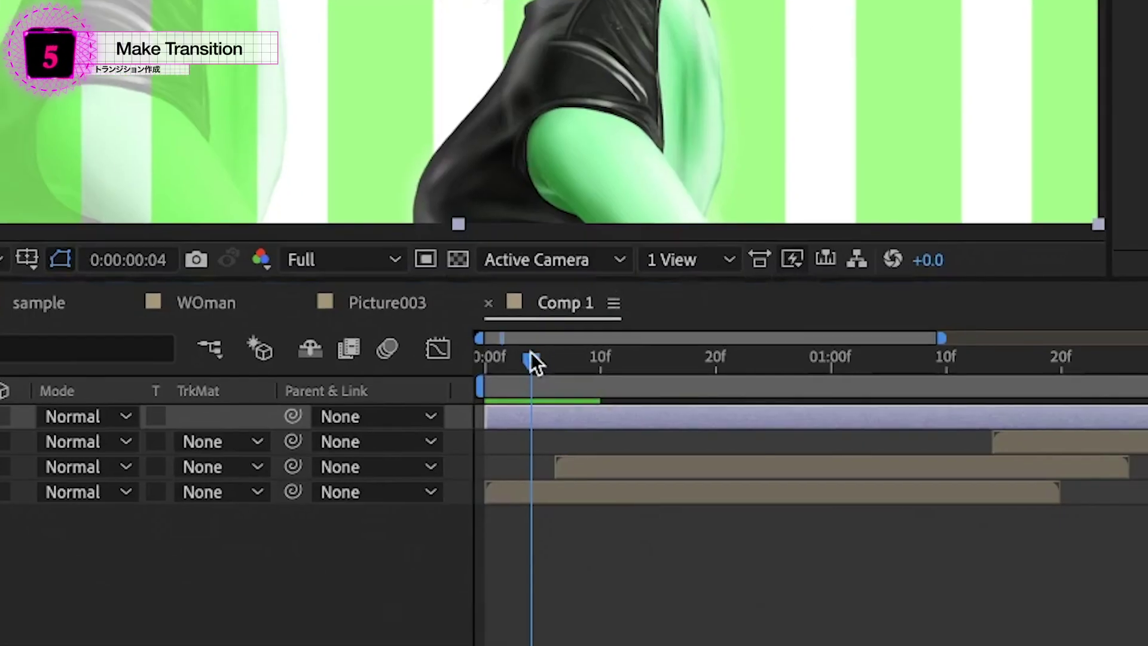
pyautogui.press('pagedown')
pyautogui.press('pagedown')
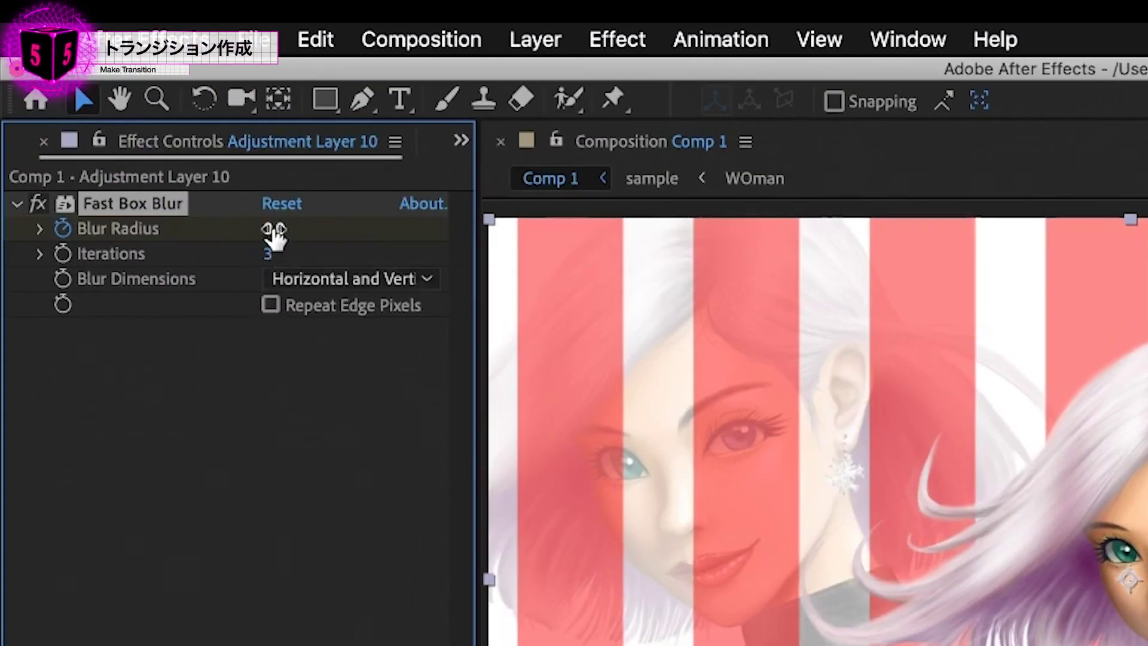
pyautogui.moveTo(279, 229); pyautogui.dragTo(419, 231)
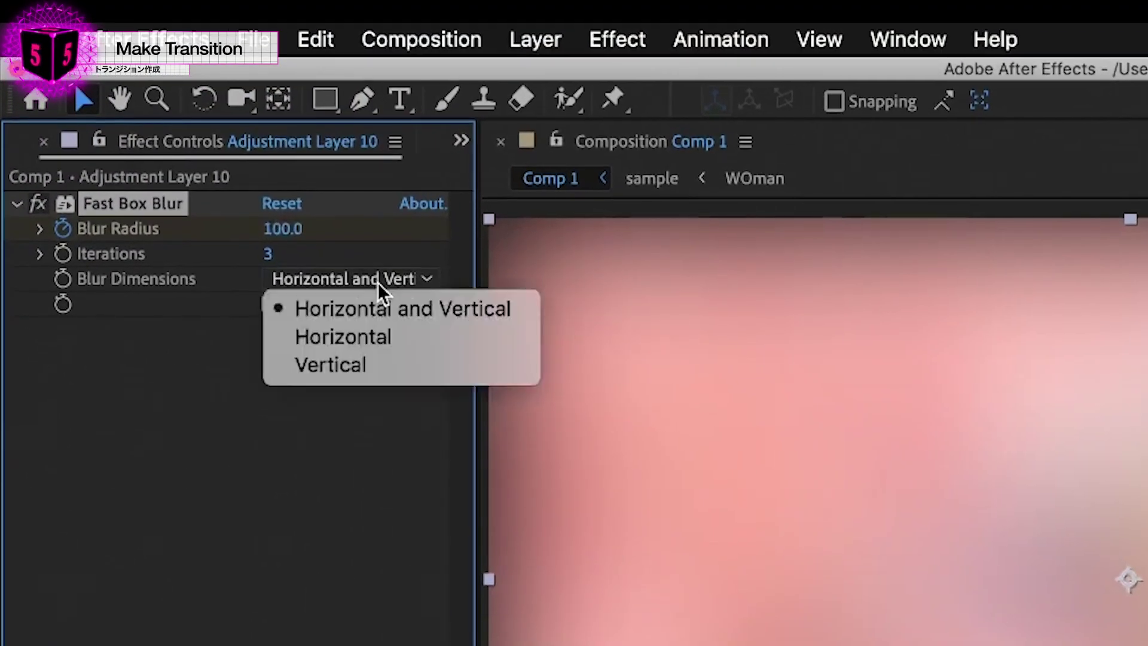
pyautogui.click(366, 372)
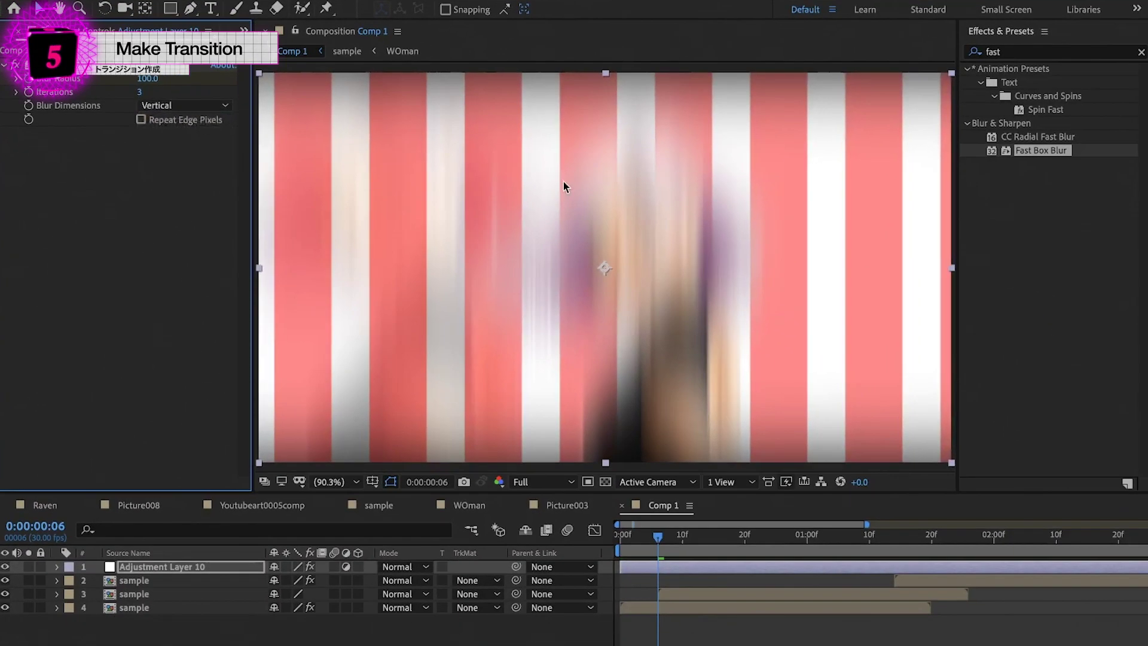
pyautogui.press('u')
pyautogui.press('pagedown')
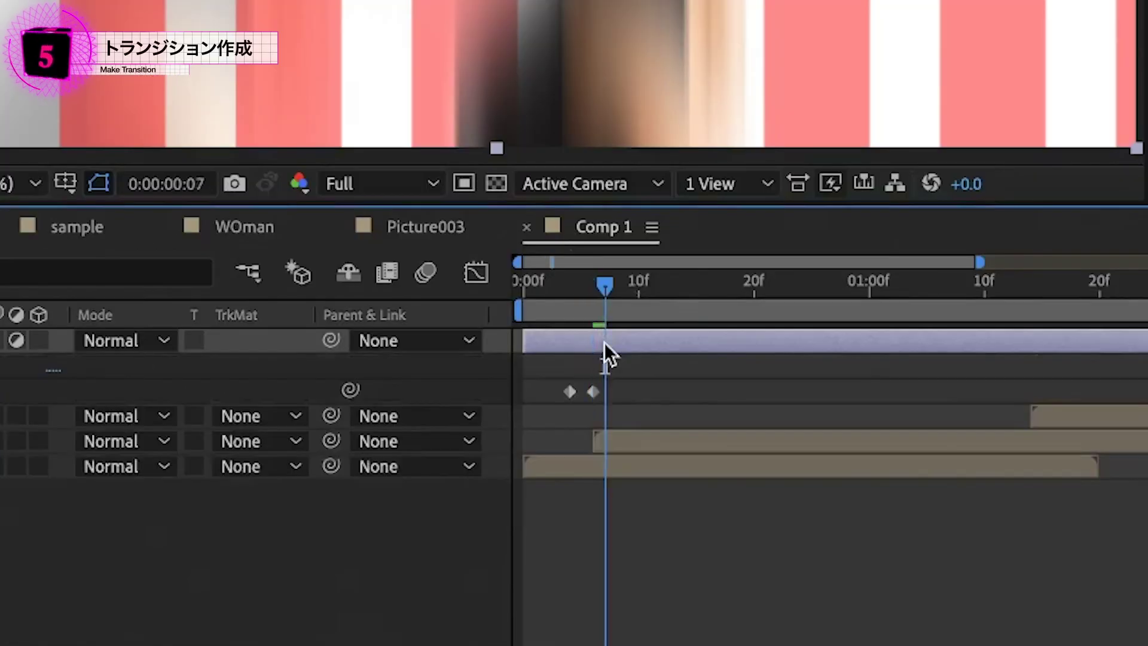
pyautogui.press('pagedown')
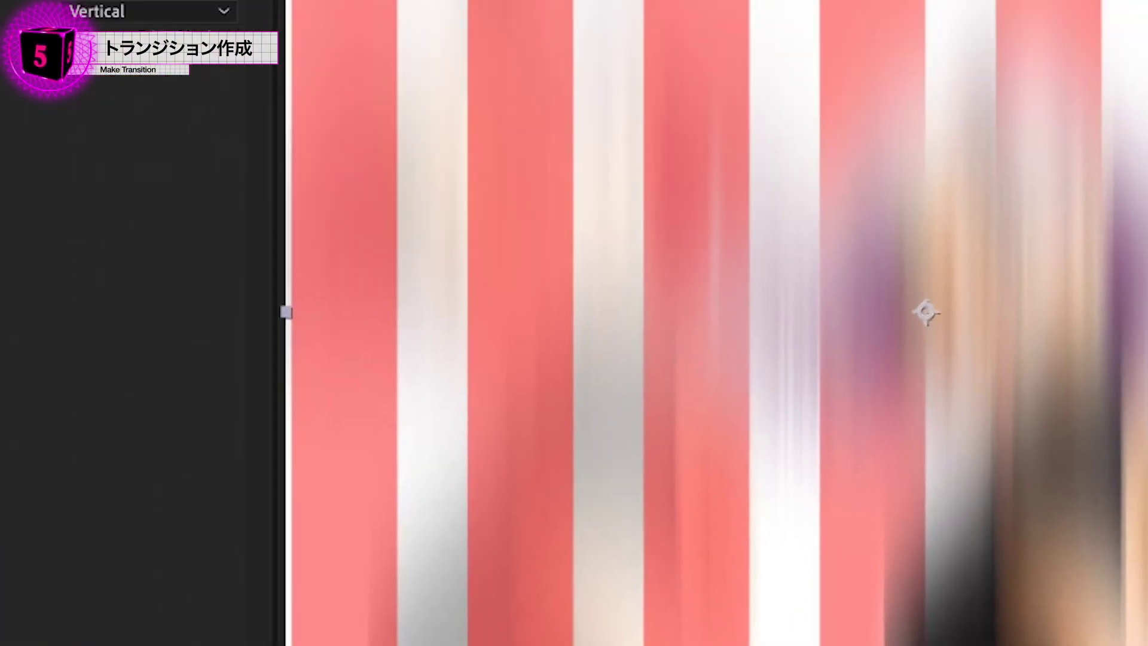
pyautogui.click(293, 216)
# - Return Blur Radius to 0, paste the three blur keyframes near 1:14, nudge them later, and preview
pyautogui.press('Return')
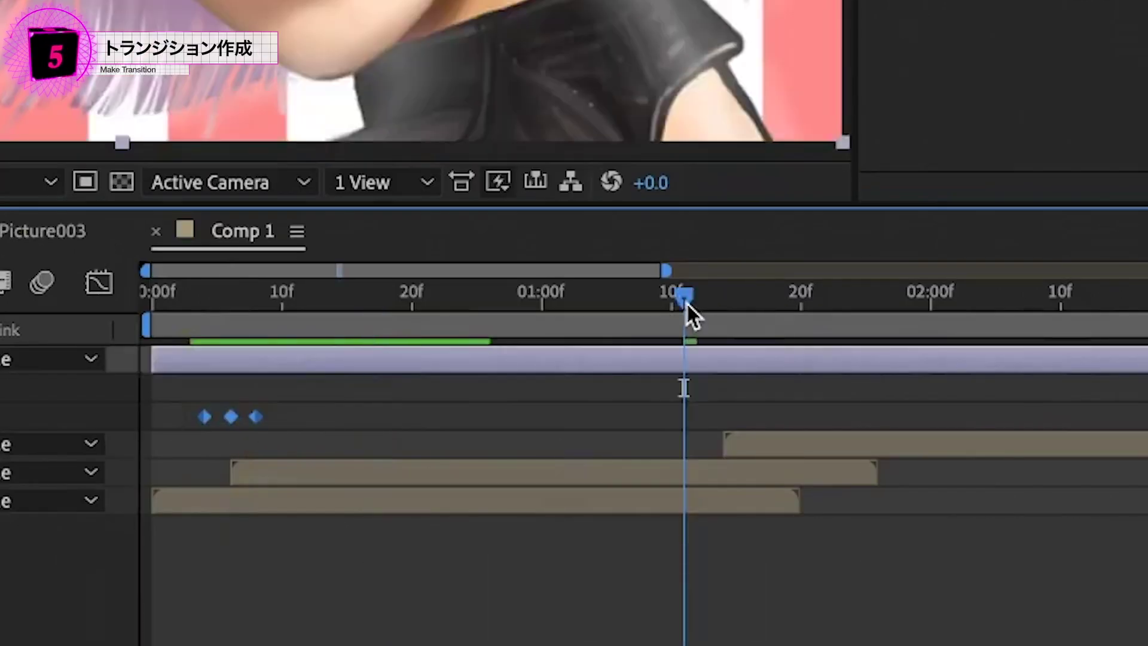
pyautogui.hotkey('ctrl', 'v')
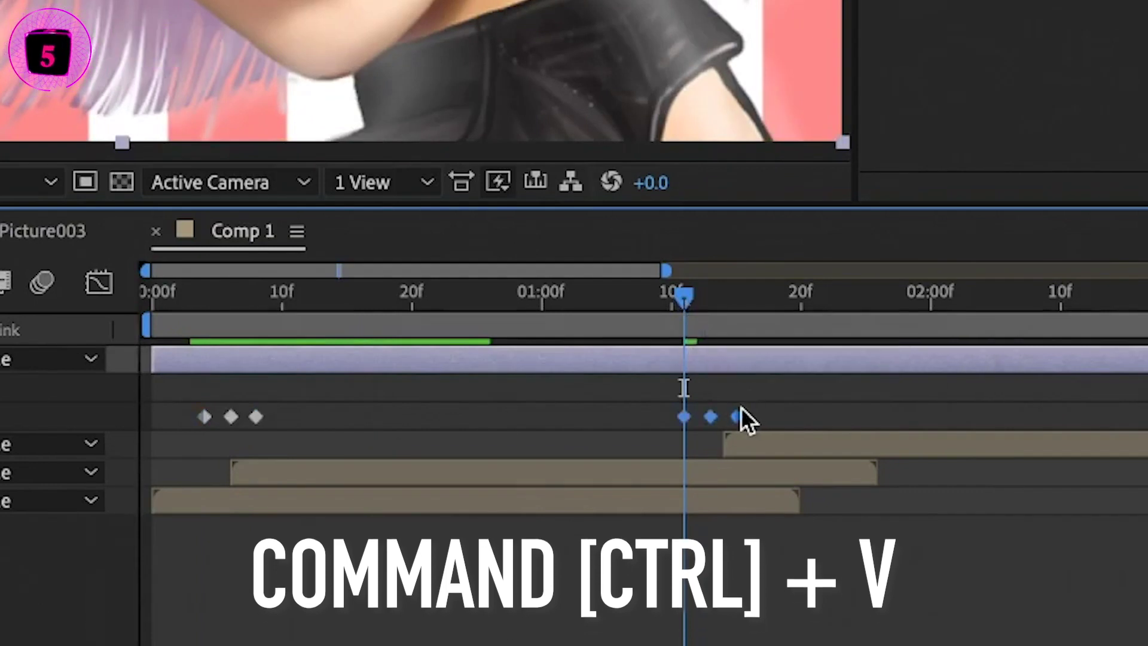
pyautogui.moveTo(740, 413); pyautogui.dragTo(748, 418)
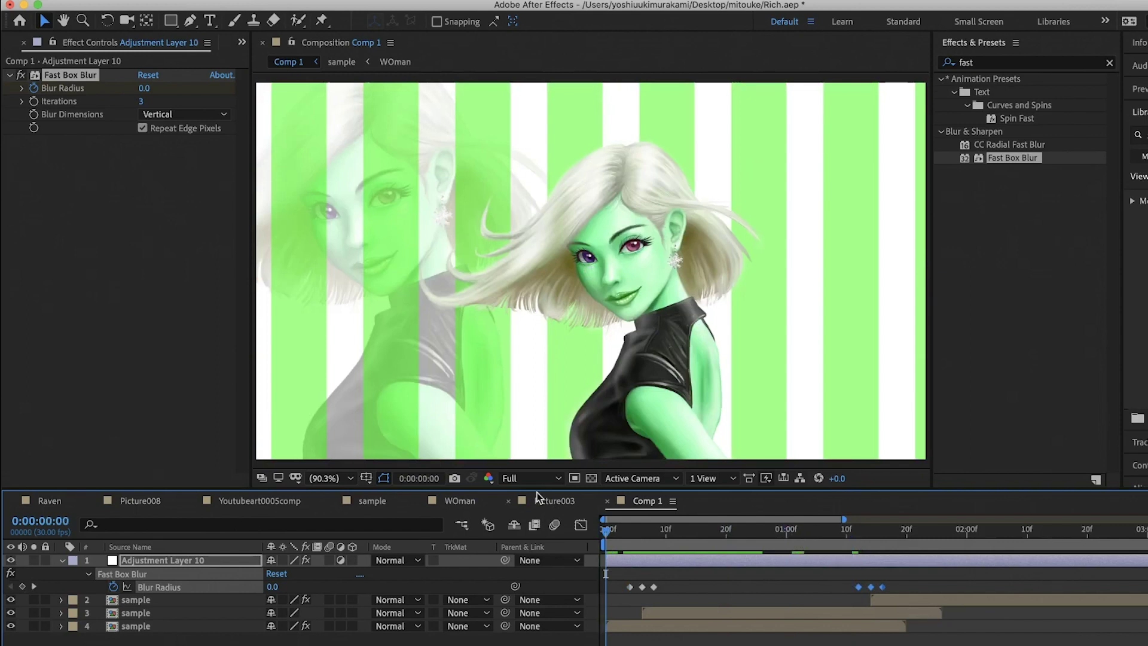
pyautogui.press('space')
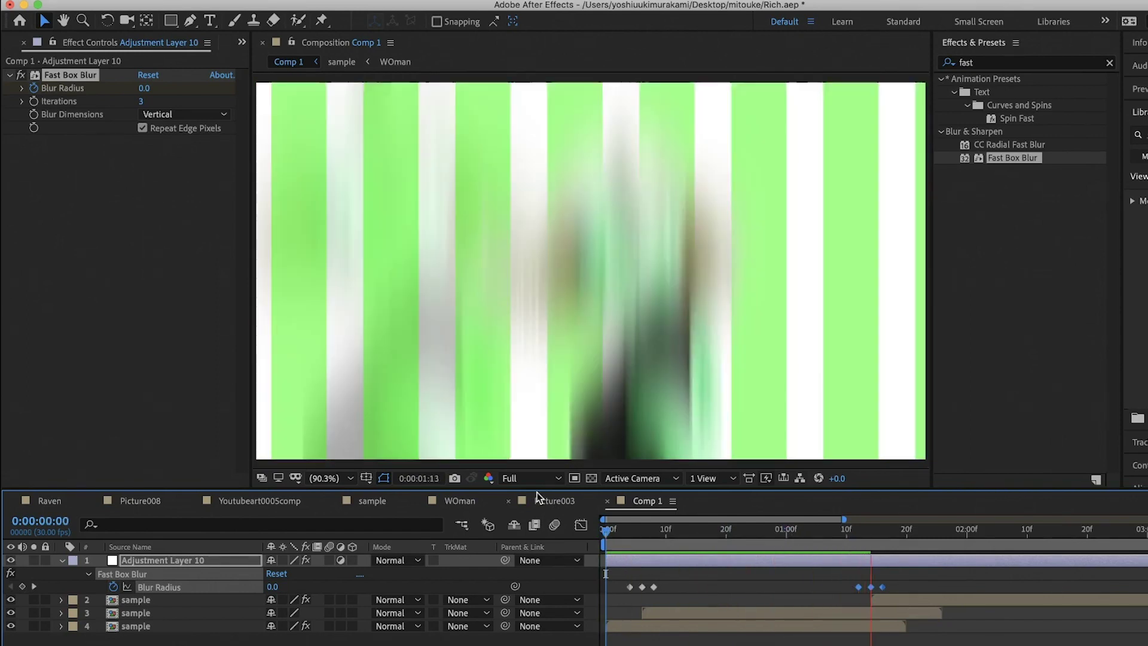
pyautogui.press('space')
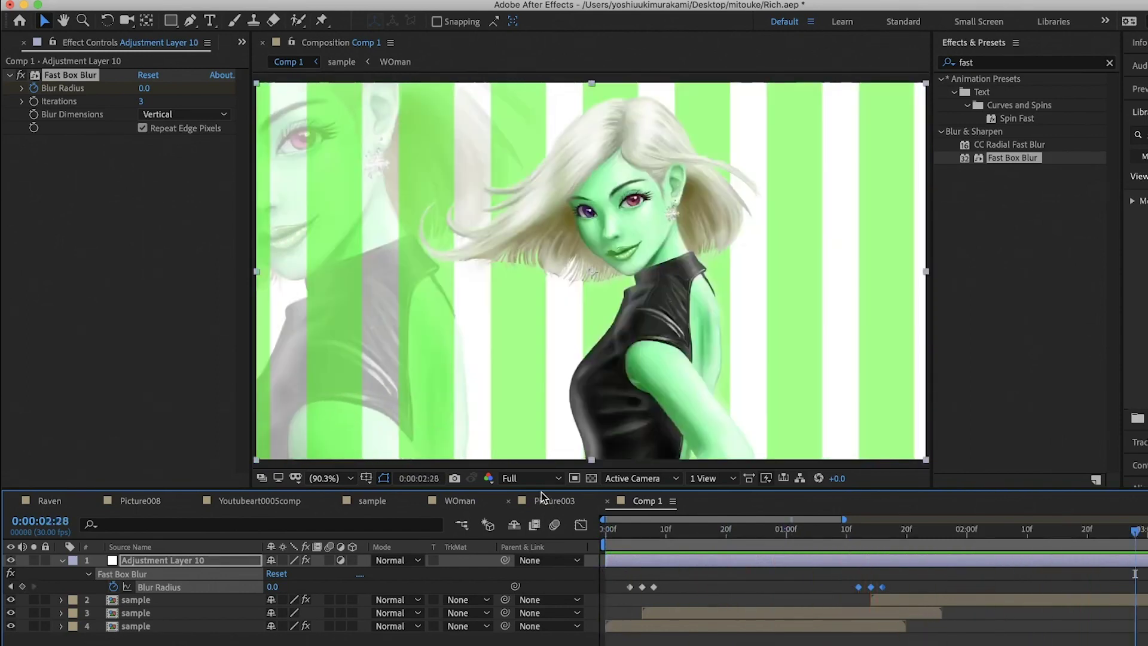